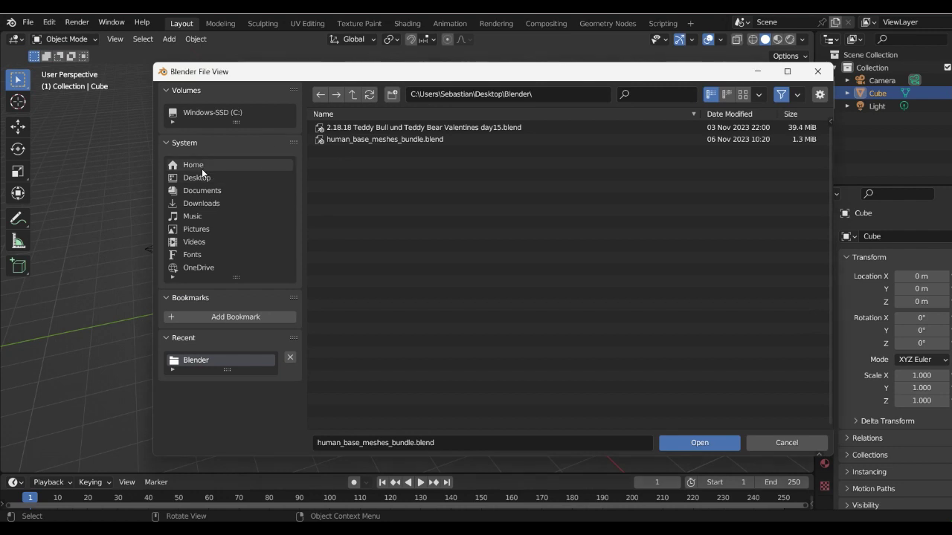
Step: Open human_base_meshes_bundle.blend from the Desktop folder
{"action": "left_click", "coordinate": [344, 222]}
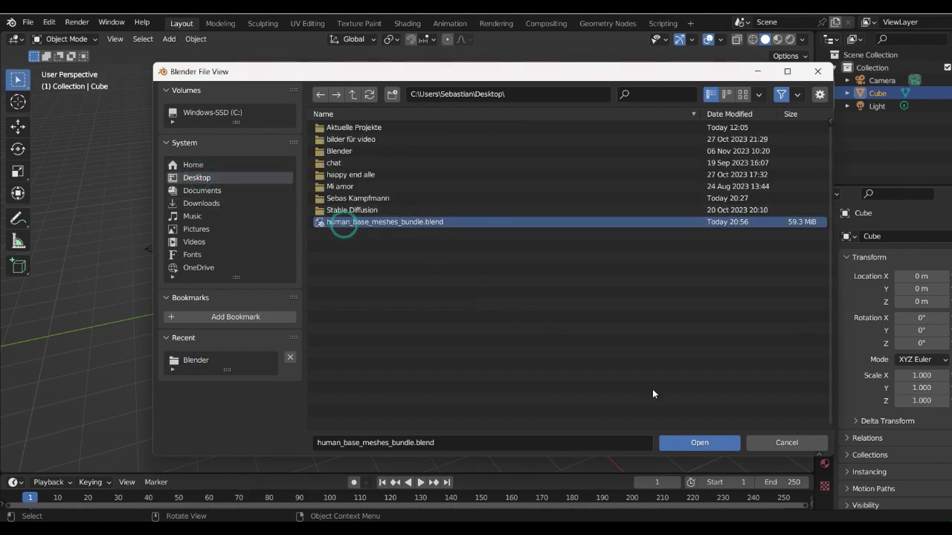
{"action": "left_click", "coordinate": [676, 443]}
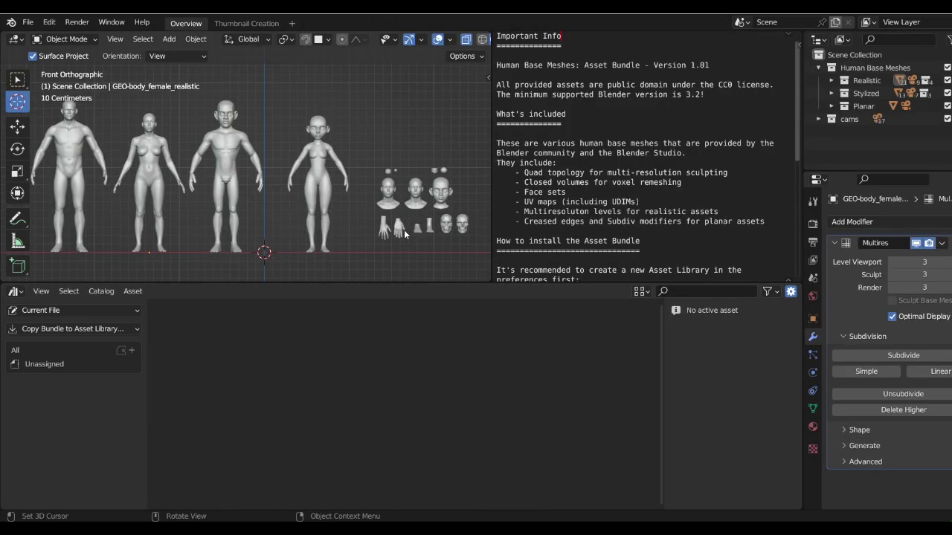
Step: Examine the realistic and stylized full-body base meshes from several angles and distances
{"action": "scroll", "coordinate": [401, 213], "scroll_direction": "down", "scroll_amount": 3}
{"action": "scroll", "coordinate": [321, 199], "scroll_direction": "up", "scroll_amount": 4}
{"action": "mouse_move", "coordinate": [244, 132]}
{"action": "middle_mouse_down"}
{"action": "mouse_move", "coordinate": [266, 144]}
{"action": "mouse_move", "coordinate": [212, 144]}
{"action": "mouse_move", "coordinate": [244, 123]}
{"action": "middle_mouse_up"}
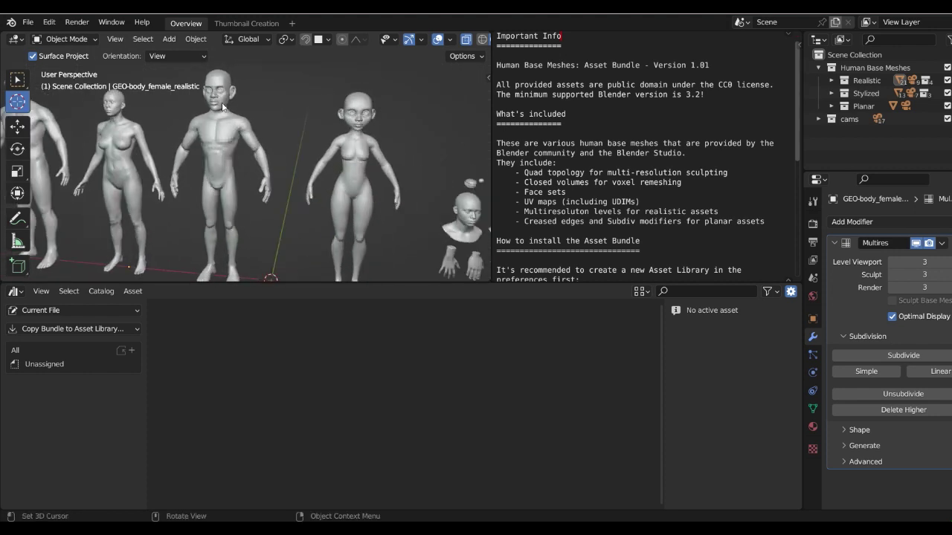
{"action": "scroll", "coordinate": [221, 106], "scroll_direction": "up", "scroll_amount": 2}
{"action": "scroll", "coordinate": [222, 104], "scroll_direction": "down", "scroll_amount": 1}
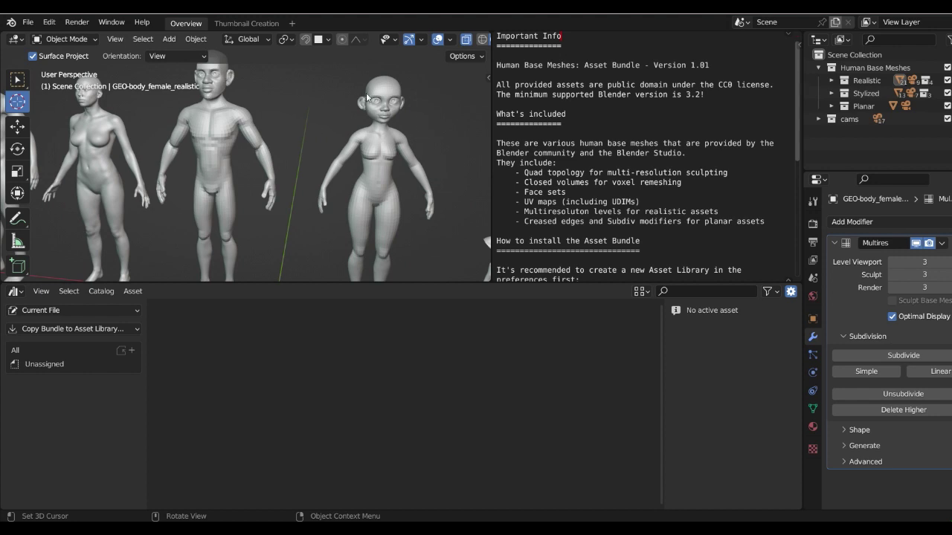
{"action": "middle_click_drag", "start_coordinate": [403, 136], "coordinate": [381, 122]}
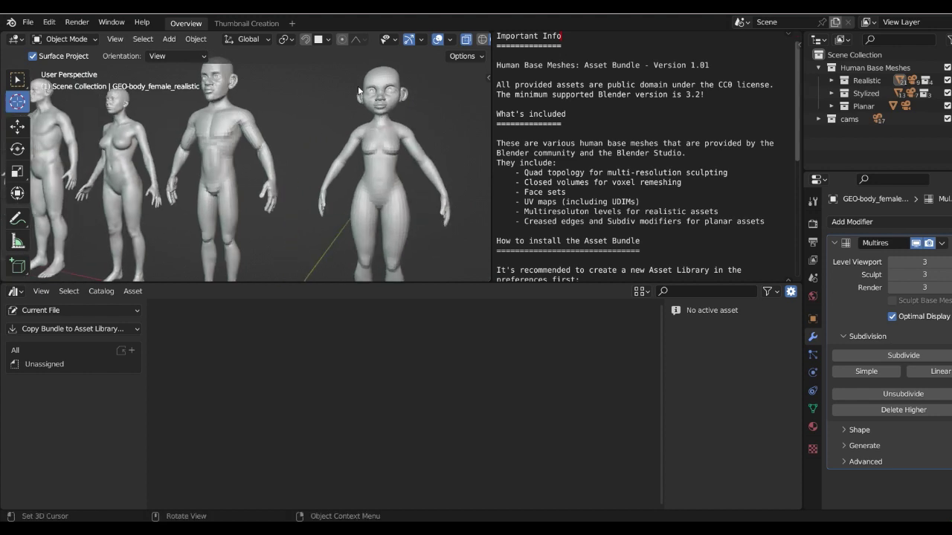
{"action": "scroll", "coordinate": [394, 107], "scroll_direction": "down", "scroll_amount": 2}
{"action": "scroll", "coordinate": [390, 107], "scroll_direction": "up", "scroll_amount": 3}
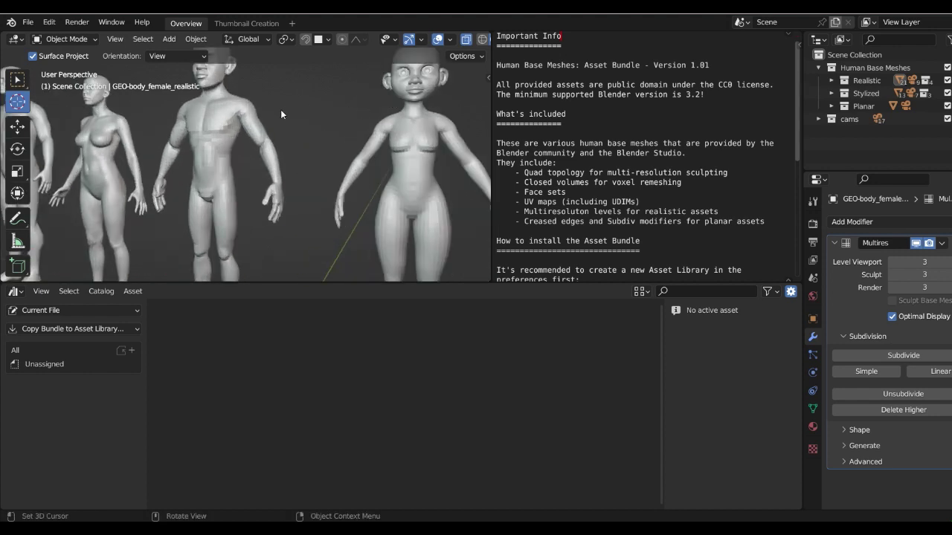
{"action": "scroll", "coordinate": [304, 131], "scroll_direction": "down", "scroll_amount": 3}
{"action": "middle_click_drag", "start_coordinate": [300, 132], "coordinate": [340, 143]}
{"action": "scroll", "coordinate": [300, 127], "scroll_direction": "up", "scroll_amount": 1}
{"action": "scroll", "coordinate": [256, 113], "scroll_direction": "up", "scroll_amount": 2}
{"action": "scroll", "coordinate": [244, 110], "scroll_direction": "down", "scroll_amount": 2}
{"action": "scroll", "coordinate": [330, 125], "scroll_direction": "down", "scroll_amount": 2}
{"action": "scroll", "coordinate": [321, 125], "scroll_direction": "down", "scroll_amount": 1}
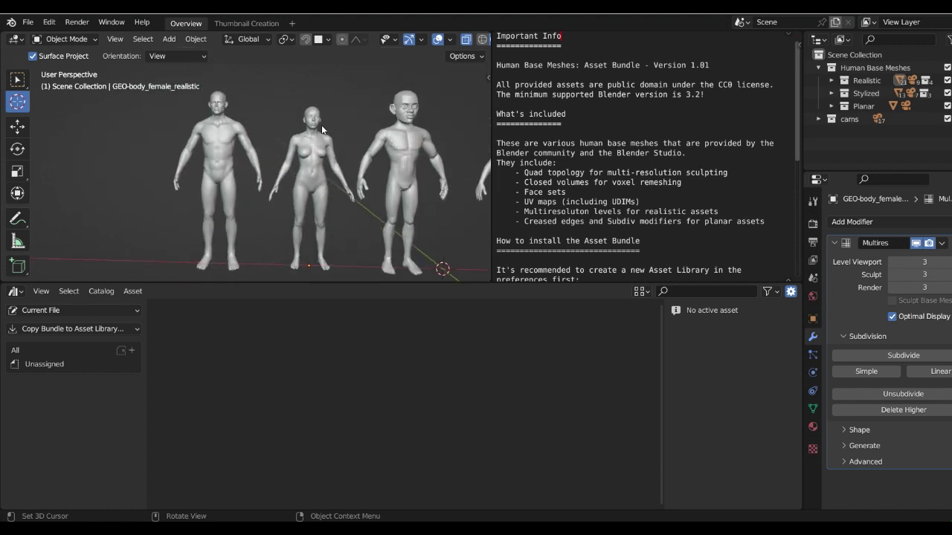
Step: Examine the separate head, hand, foot, skull, teeth and eye meshes beside the full bodies
{"action": "scroll", "coordinate": [394, 167], "scroll_direction": "down", "scroll_amount": 1}
{"action": "middle_click_drag", "start_coordinate": [394, 168], "coordinate": [197, 169], "text": "shift"}
{"action": "scroll", "coordinate": [295, 174], "scroll_direction": "up", "scroll_amount": 4}
{"action": "middle_click_drag", "start_coordinate": [405, 181], "coordinate": [291, 159]}
{"action": "scroll", "coordinate": [345, 152], "scroll_direction": "down", "scroll_amount": 2}
{"action": "scroll", "coordinate": [292, 159], "scroll_direction": "up", "scroll_amount": 2}
{"action": "scroll", "coordinate": [292, 159], "scroll_direction": "down", "scroll_amount": 2}
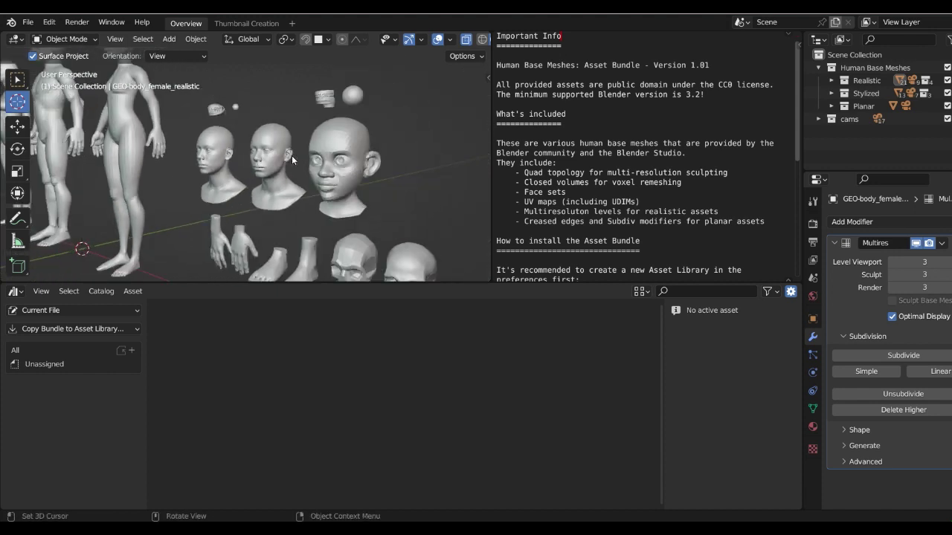
{"action": "scroll", "coordinate": [291, 159], "scroll_direction": "up", "scroll_amount": 2}
{"action": "middle_click_drag", "start_coordinate": [204, 138], "coordinate": [251, 124], "text": "shift"}
{"action": "scroll", "coordinate": [251, 124], "scroll_direction": "up", "scroll_amount": 3}
{"action": "scroll", "coordinate": [140, 128], "scroll_direction": "down", "scroll_amount": 5}
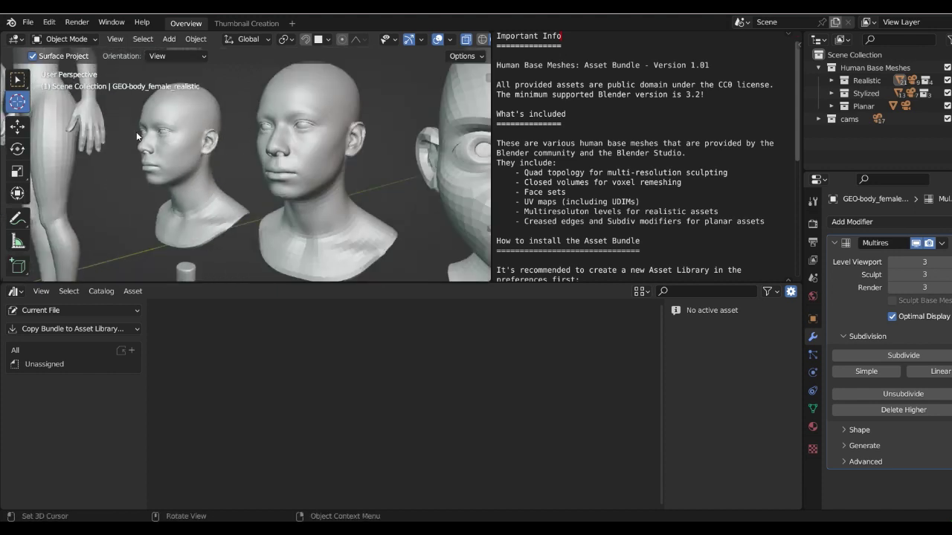
{"action": "scroll", "coordinate": [371, 254], "scroll_direction": "up", "scroll_amount": 3}
{"action": "scroll", "coordinate": [386, 250], "scroll_direction": "up", "scroll_amount": 3}
{"action": "middle_click_drag", "start_coordinate": [330, 216], "coordinate": [207, 140], "text": "shift"}
{"action": "scroll", "coordinate": [326, 195], "scroll_direction": "down", "scroll_amount": 4}
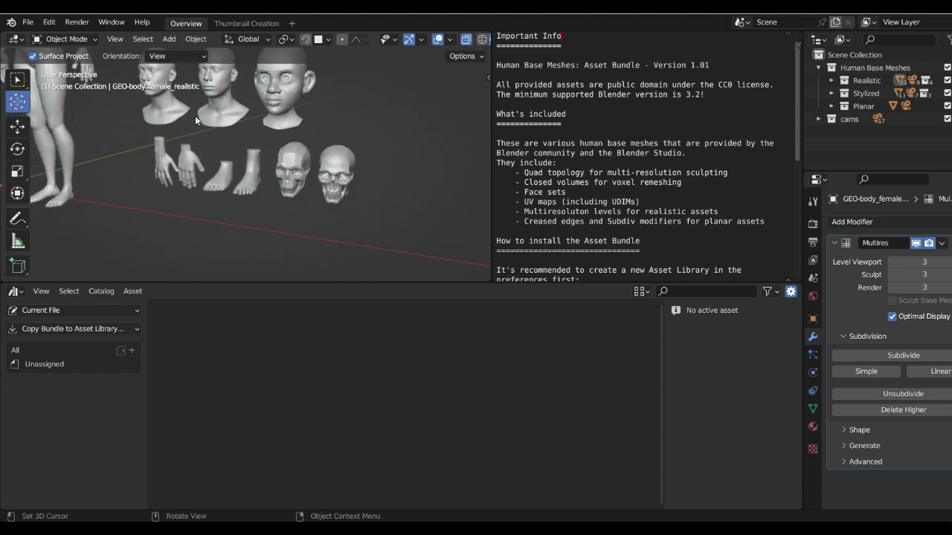
{"action": "middle_click_drag", "start_coordinate": [204, 89], "coordinate": [256, 178]}
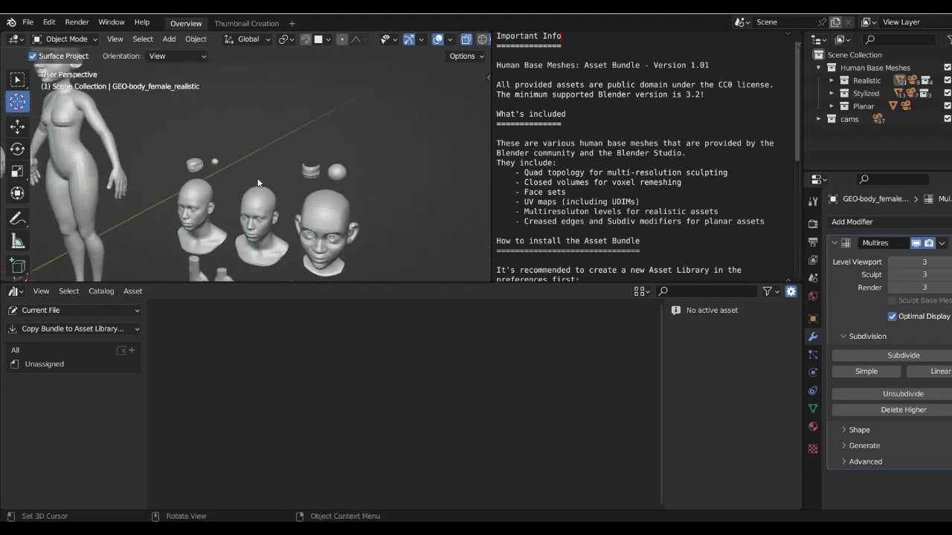
{"action": "scroll", "coordinate": [257, 178], "scroll_direction": "up", "scroll_amount": 5}
{"action": "scroll", "coordinate": [253, 174], "scroll_direction": "up", "scroll_amount": 5}
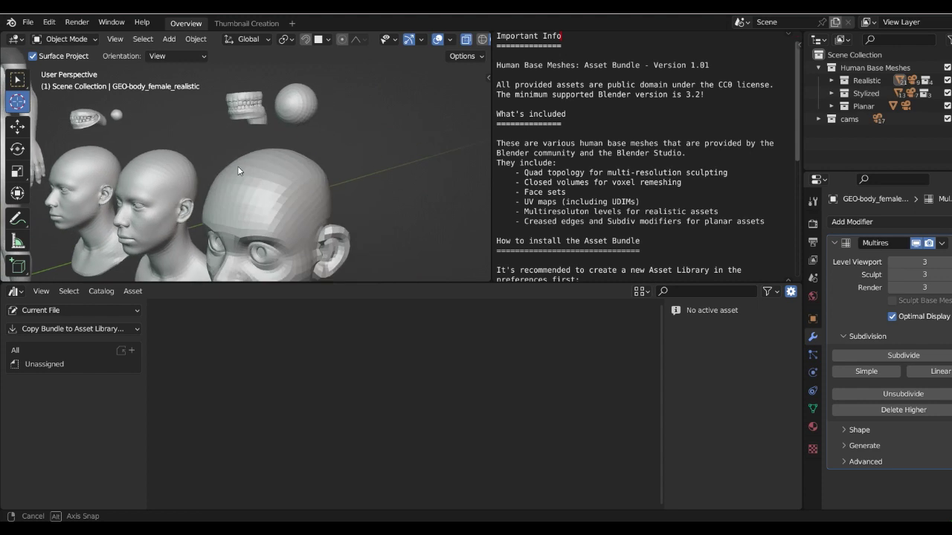
{"action": "scroll", "coordinate": [253, 124], "scroll_direction": "up", "scroll_amount": 3}
{"action": "middle_click_drag", "start_coordinate": [248, 117], "coordinate": [252, 126]}
{"action": "middle_click_drag", "start_coordinate": [334, 199], "coordinate": [273, 158]}
{"action": "scroll", "coordinate": [186, 132], "scroll_direction": "down", "scroll_amount": 3}
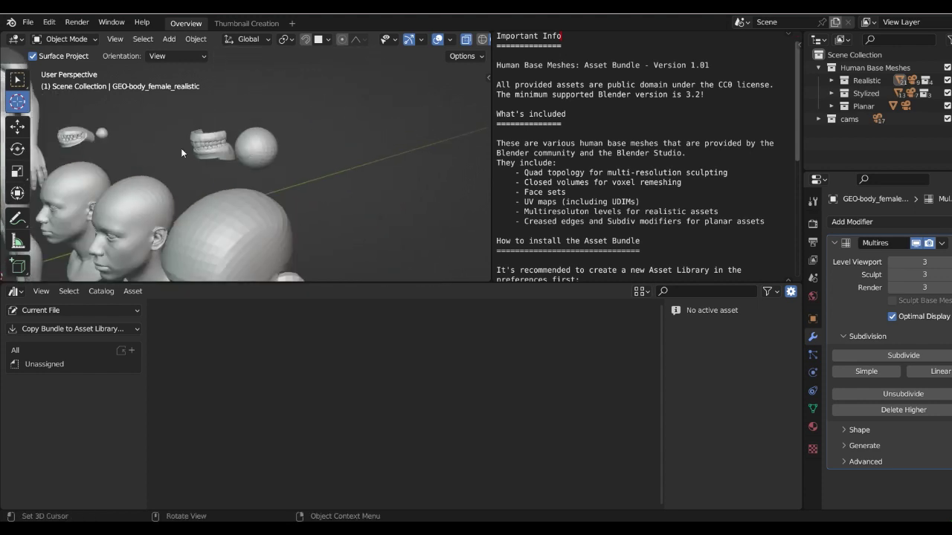
{"action": "scroll", "coordinate": [181, 151], "scroll_direction": "down", "scroll_amount": 4}
{"action": "middle_click_drag", "start_coordinate": [153, 153], "coordinate": [199, 158]}
Step: Box-select all the separate heads, hands, feet, skulls, teeth and eyes in front view and delete them
{"action": "key", "text": "KP_1"}
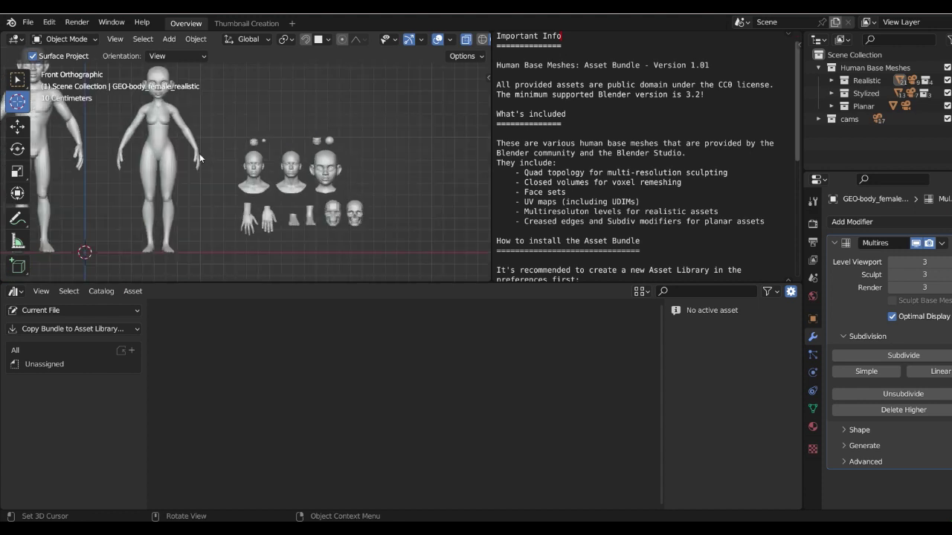
{"action": "scroll", "coordinate": [200, 153], "scroll_direction": "down", "scroll_amount": 1}
{"action": "middle_click_drag", "start_coordinate": [250, 129], "coordinate": [292, 122], "text": "shift"}
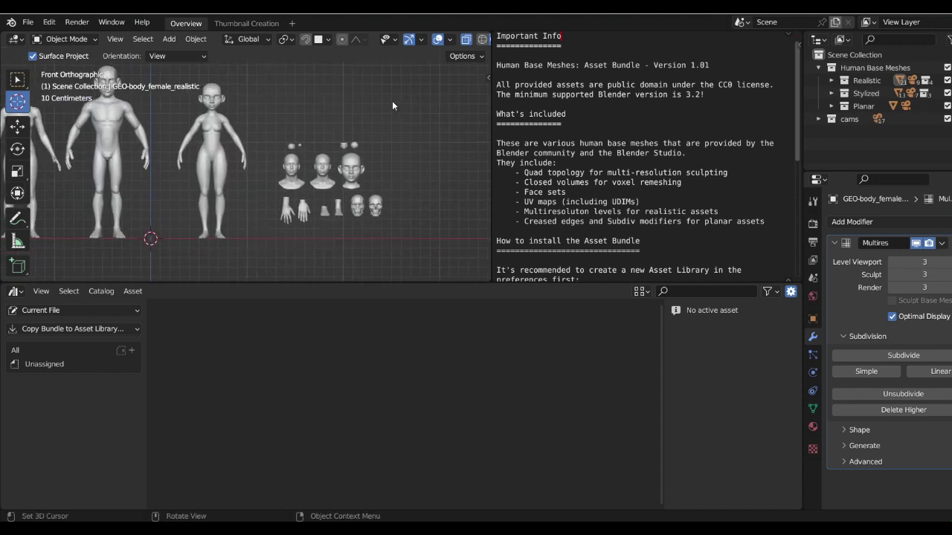
{"action": "left_click_drag", "start_coordinate": [417, 113], "coordinate": [278, 250]}
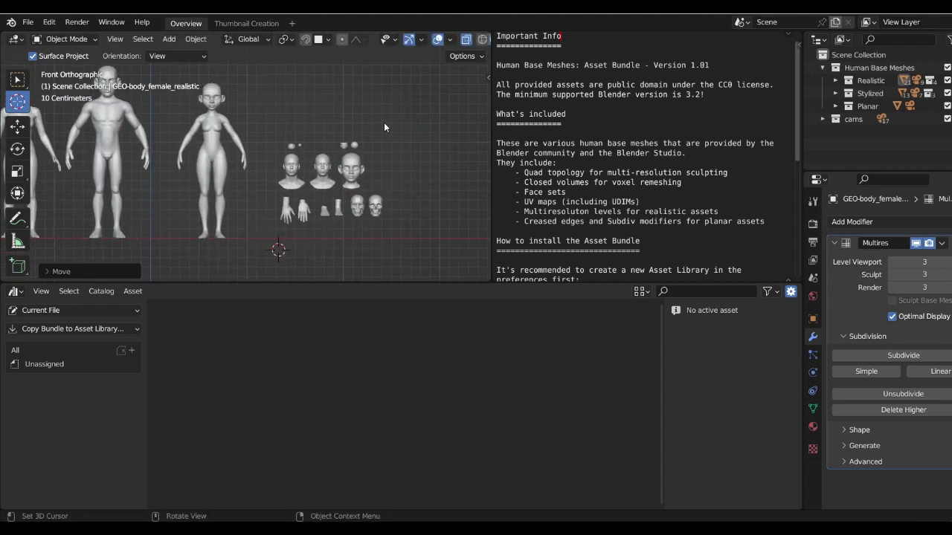
{"action": "left_click", "coordinate": [17, 79]}
{"action": "left_click_drag", "start_coordinate": [410, 97], "coordinate": [269, 236]}
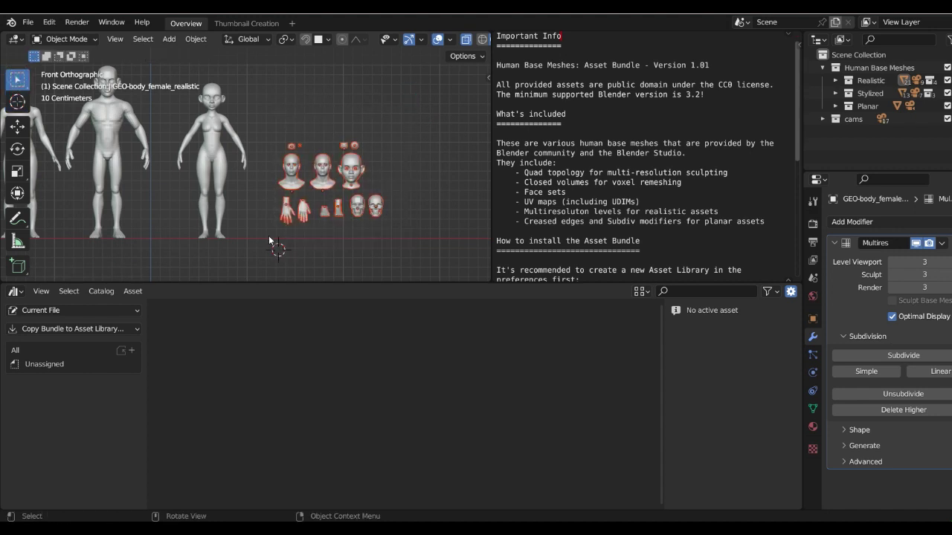
{"action": "key", "text": "Delete"}
Step: Delete the realistic bodies and the stylized female body, keeping only the stylized male
{"action": "scroll", "coordinate": [274, 188], "scroll_direction": "down", "scroll_amount": 2}
{"action": "scroll", "coordinate": [274, 189], "scroll_direction": "down", "scroll_amount": 1}
{"action": "middle_click_drag", "start_coordinate": [273, 155], "coordinate": [415, 163], "text": "shift"}
{"action": "left_click_drag", "start_coordinate": [174, 103], "coordinate": [285, 228]}
{"action": "key", "text": "Delete"}
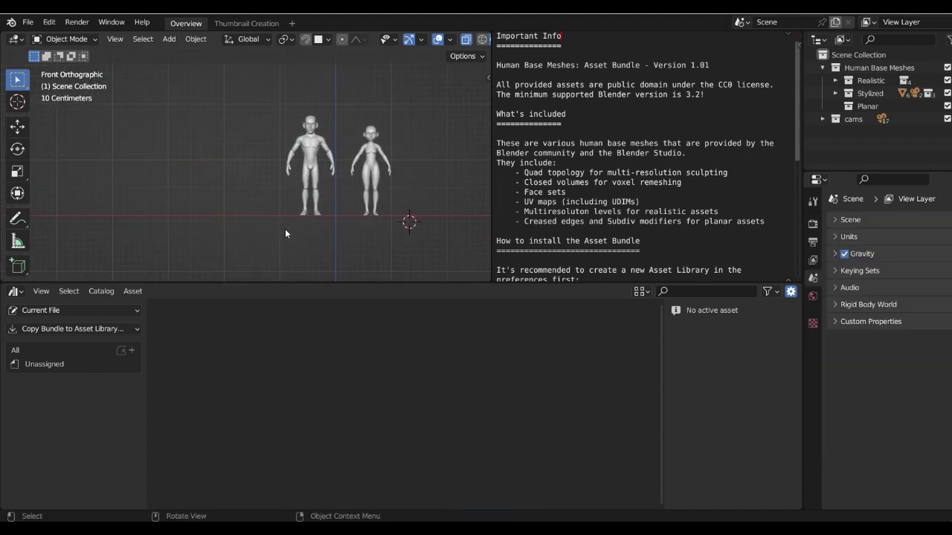
{"action": "left_click_drag", "start_coordinate": [410, 93], "coordinate": [347, 253]}
{"action": "key", "text": "Delete"}
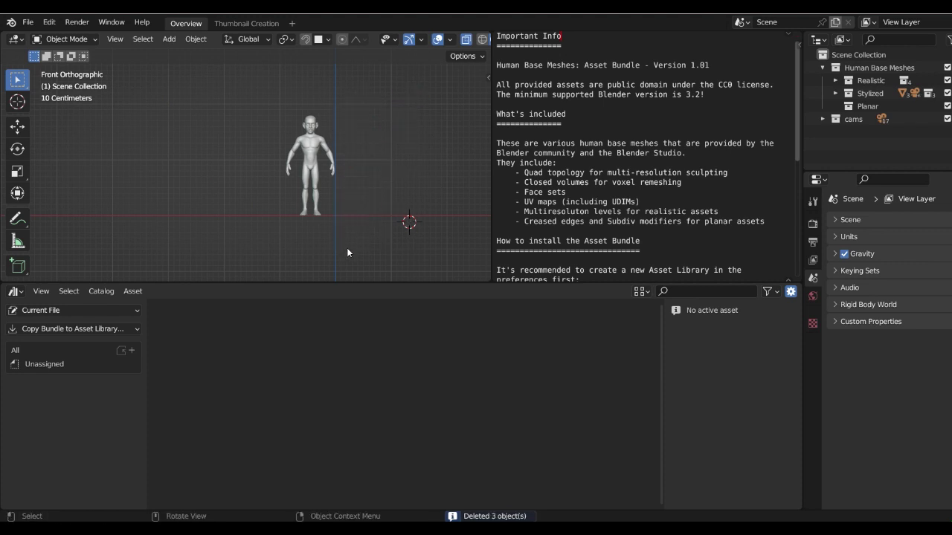
Step: Snap the 3D cursor to the world origin and snap the stylized male body to the cursor
{"action": "scroll", "coordinate": [432, 167], "scroll_direction": "up", "scroll_amount": 1}
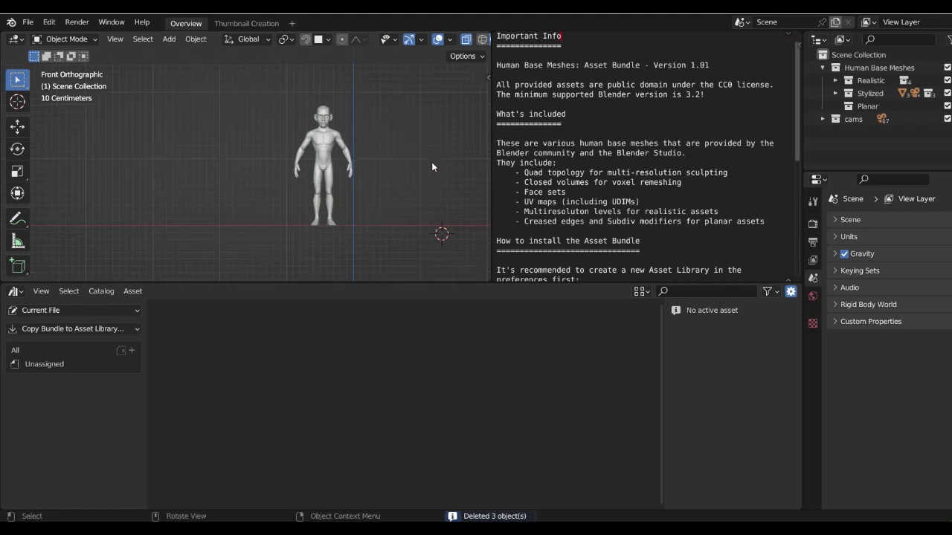
{"action": "key", "text": "shift+s"}
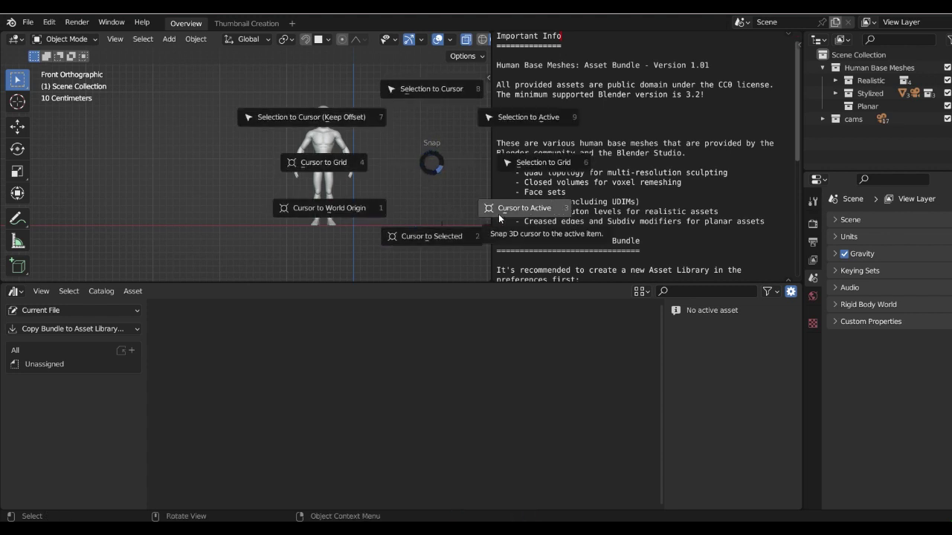
{"action": "left_click", "coordinate": [378, 225]}
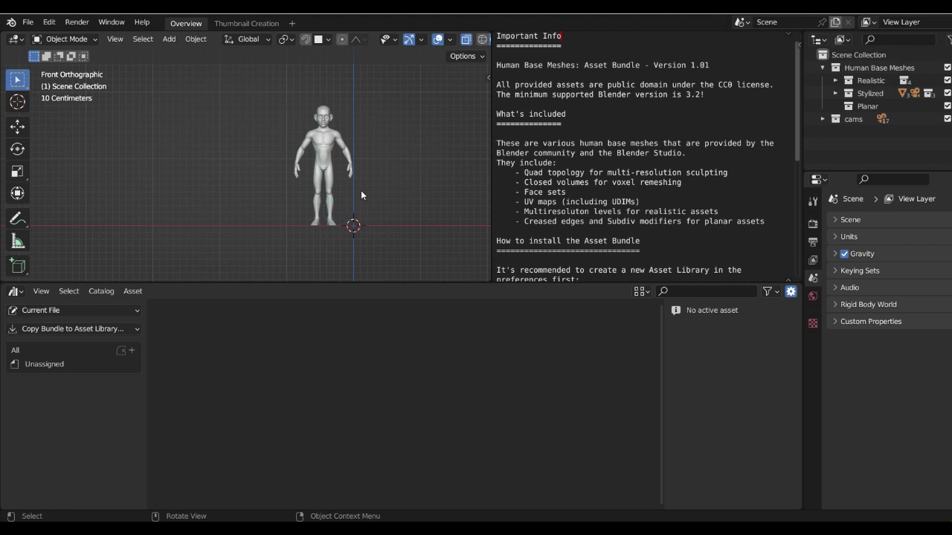
{"action": "left_click", "coordinate": [345, 155]}
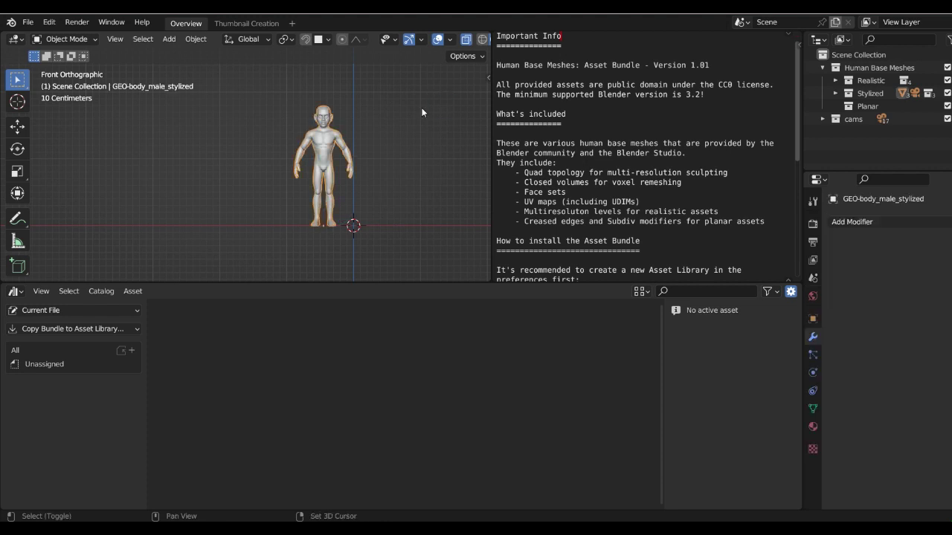
{"action": "key", "text": "shift+s"}
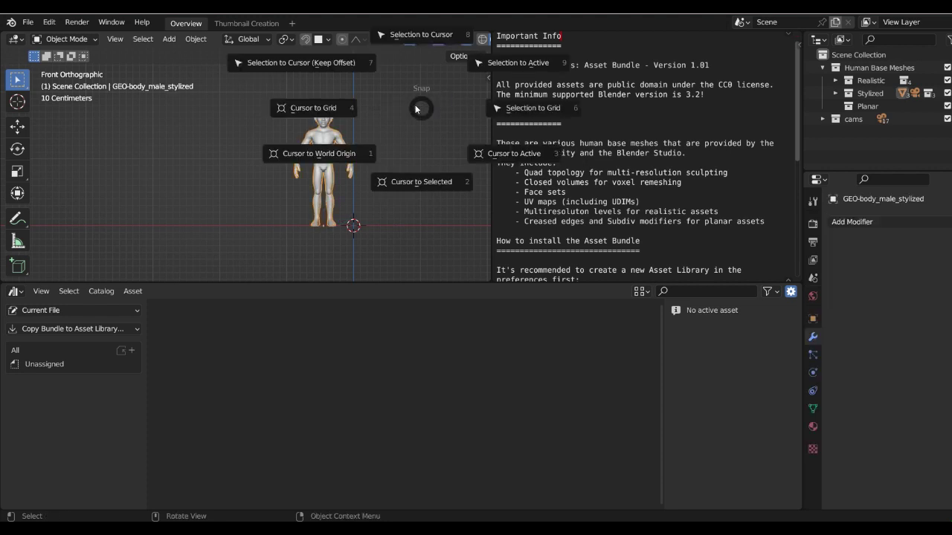
{"action": "left_click", "coordinate": [428, 37]}
Step: Duplicate the stylized male body and move the copy about 1.5 m in the negative X direction
{"action": "scroll", "coordinate": [351, 180], "scroll_direction": "up", "scroll_amount": 2}
{"action": "middle_click_drag", "start_coordinate": [410, 119], "coordinate": [321, 110], "text": "shift"}
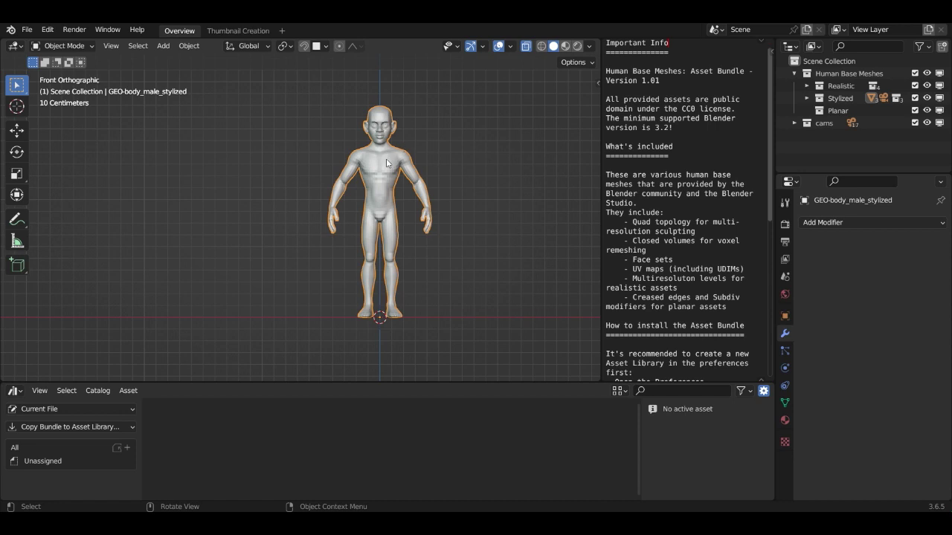
{"action": "key", "text": "shift+d"}
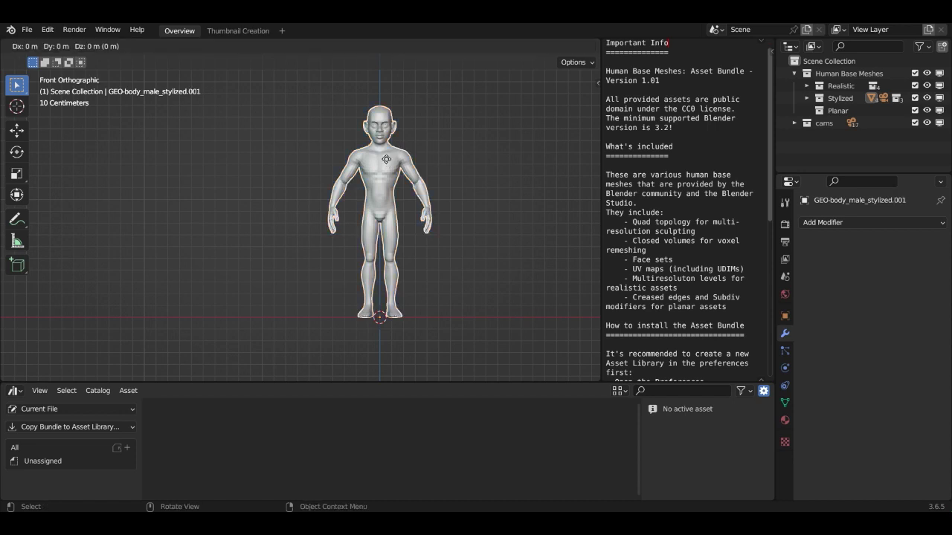
{"action": "right_click", "coordinate": [365, 165]}
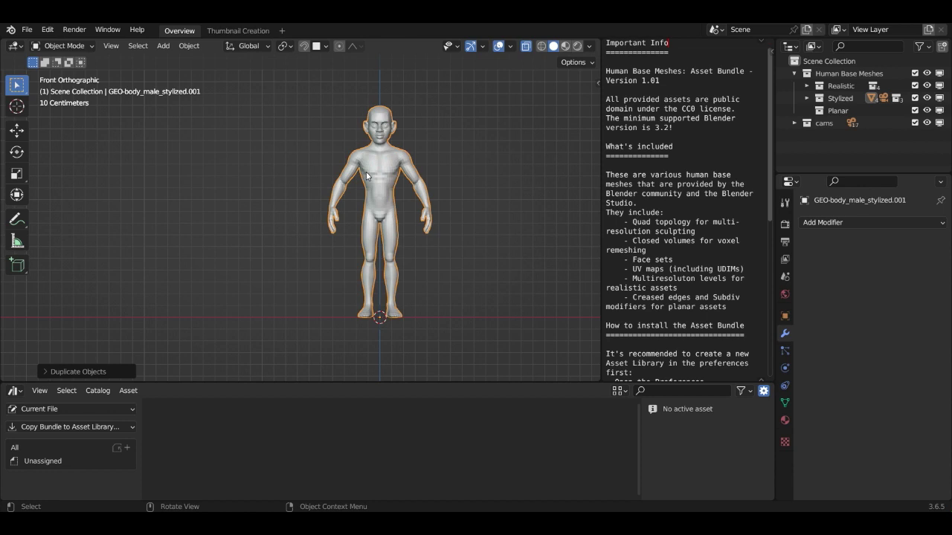
{"action": "key", "text": "g"}
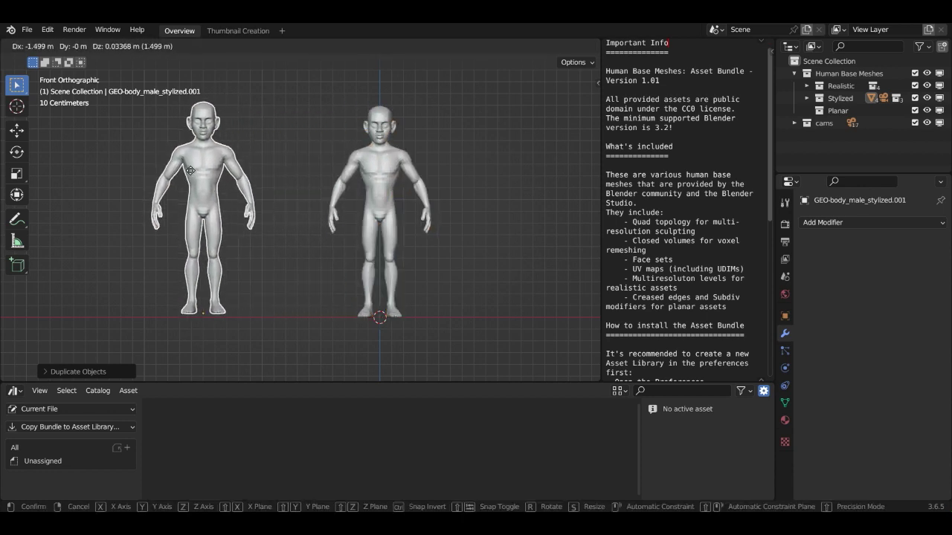
{"action": "left_click", "coordinate": [192, 175]}
Step: Examine the face, head and upper body of the duplicated male mesh up close
{"action": "middle_click_drag", "start_coordinate": [252, 175], "coordinate": [370, 191]}
{"action": "scroll", "coordinate": [372, 193], "scroll_direction": "up", "scroll_amount": 5}
{"action": "scroll", "coordinate": [375, 197], "scroll_direction": "down", "scroll_amount": 3}
{"action": "scroll", "coordinate": [383, 205], "scroll_direction": "up", "scroll_amount": 5}
{"action": "scroll", "coordinate": [378, 208], "scroll_direction": "up", "scroll_amount": 2}
{"action": "scroll", "coordinate": [379, 208], "scroll_direction": "down", "scroll_amount": 6}
{"action": "middle_click_drag", "start_coordinate": [378, 208], "coordinate": [329, 203]}
{"action": "scroll", "coordinate": [312, 186], "scroll_direction": "up", "scroll_amount": 5}
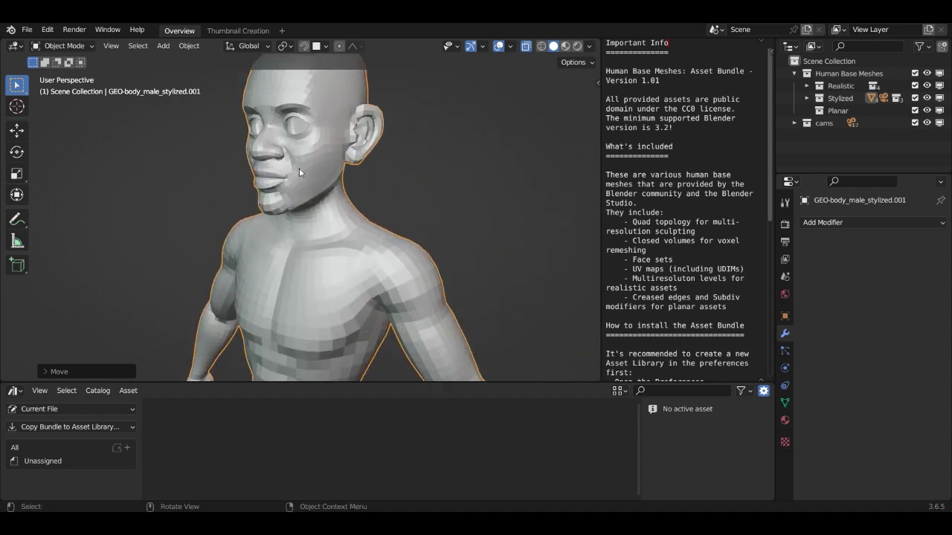
{"action": "scroll", "coordinate": [299, 172], "scroll_direction": "down", "scroll_amount": 5}
{"action": "middle_click_drag", "start_coordinate": [299, 172], "coordinate": [312, 213]}
{"action": "scroll", "coordinate": [318, 190], "scroll_direction": "up", "scroll_amount": 4}
{"action": "scroll", "coordinate": [312, 212], "scroll_direction": "up", "scroll_amount": 5}
{"action": "scroll", "coordinate": [308, 212], "scroll_direction": "down", "scroll_amount": 3}
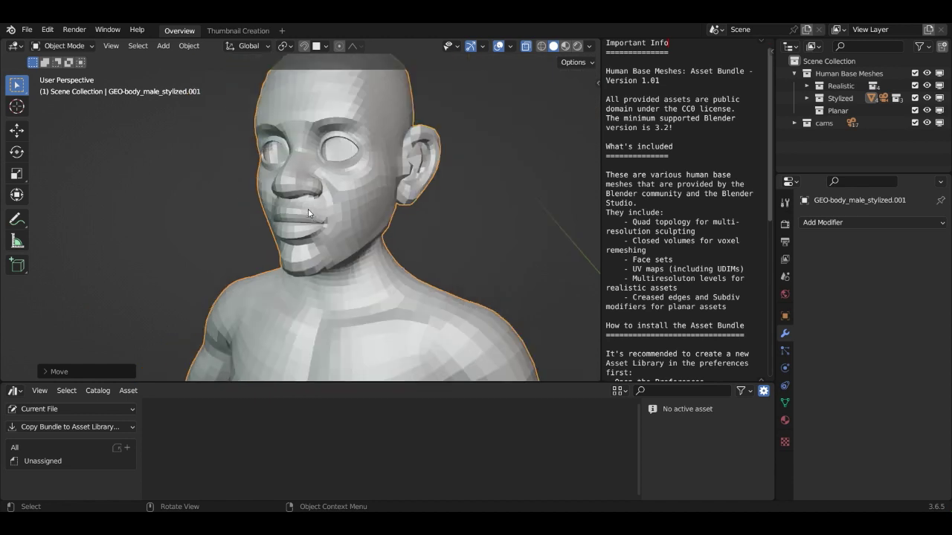
Step: Put the duplicated male body into Sculpt Mode and expand the tool list to show the brush names
{"action": "key", "text": "KP_3"}
{"action": "middle_click_drag", "start_coordinate": [222, 233], "coordinate": [411, 246], "text": "shift"}
{"action": "middle_click_drag", "start_coordinate": [268, 214], "coordinate": [339, 234]}
{"action": "key", "text": "KP_3"}
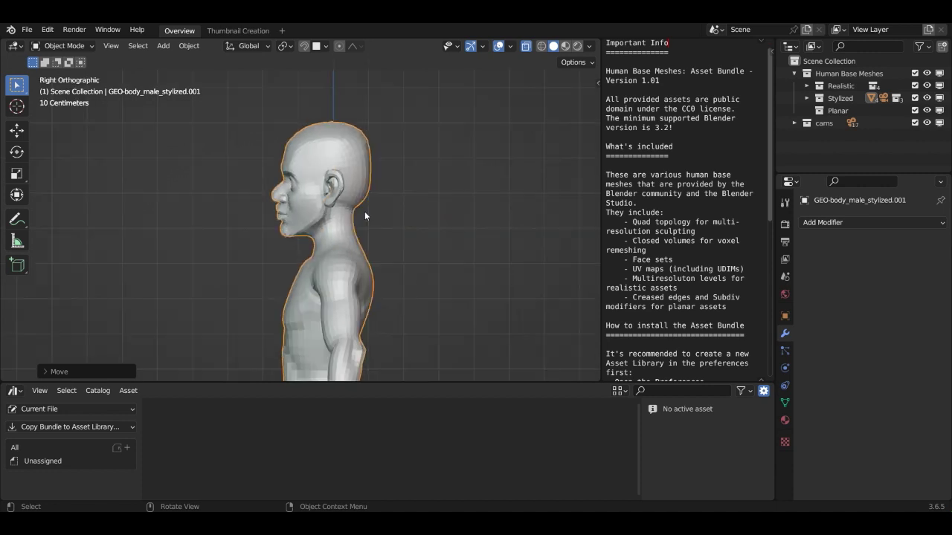
{"action": "scroll", "coordinate": [274, 212], "scroll_direction": "up", "scroll_amount": 4}
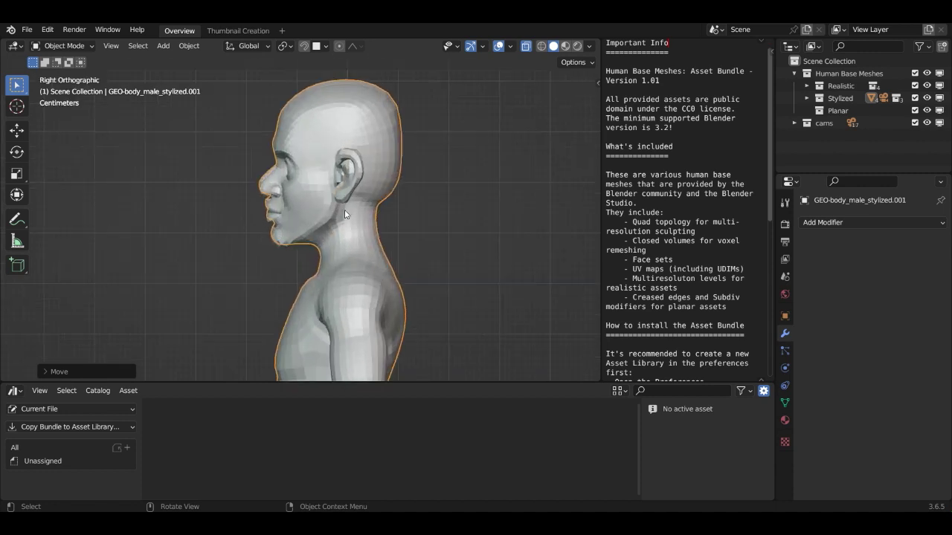
{"action": "left_click", "coordinate": [75, 46]}
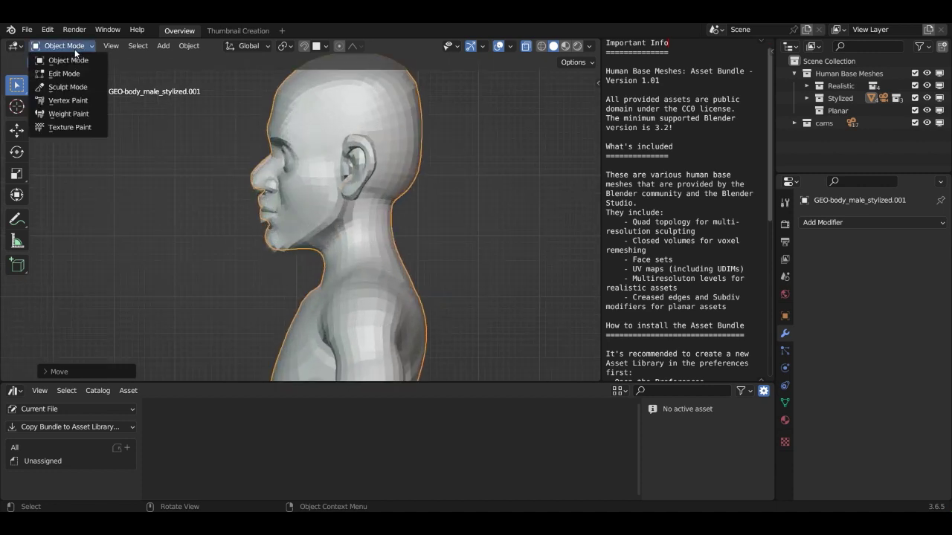
{"action": "left_click", "coordinate": [68, 87]}
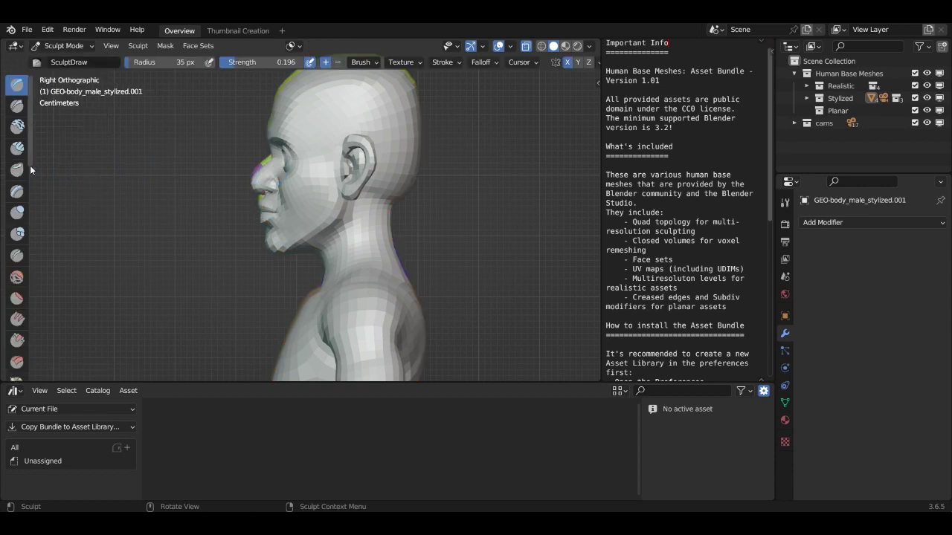
{"action": "left_click_drag", "start_coordinate": [28, 177], "coordinate": [146, 195]}
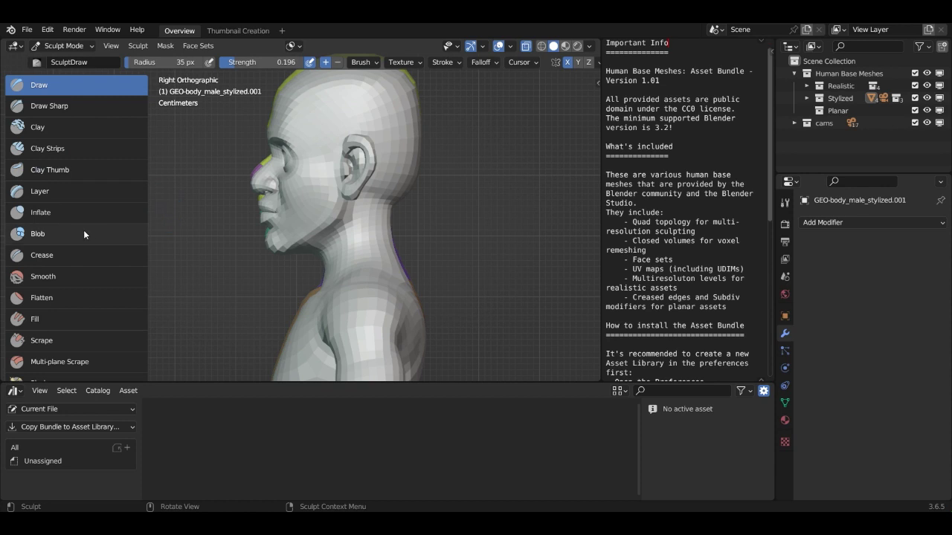
Step: Choose the Grab brush and view the duplicated head's face from the left side in orthographic view
{"action": "scroll", "coordinate": [102, 232], "scroll_direction": "down", "scroll_amount": 5}
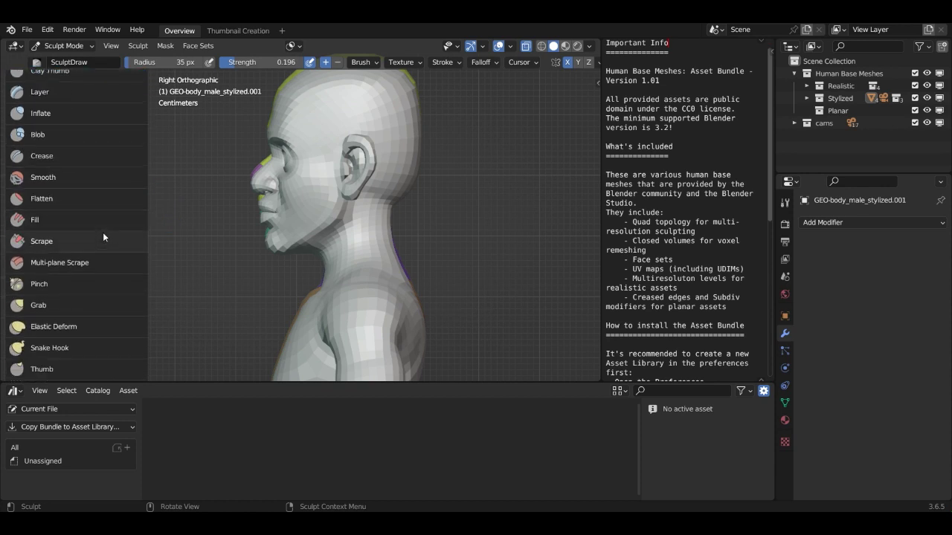
{"action": "left_click", "coordinate": [38, 307]}
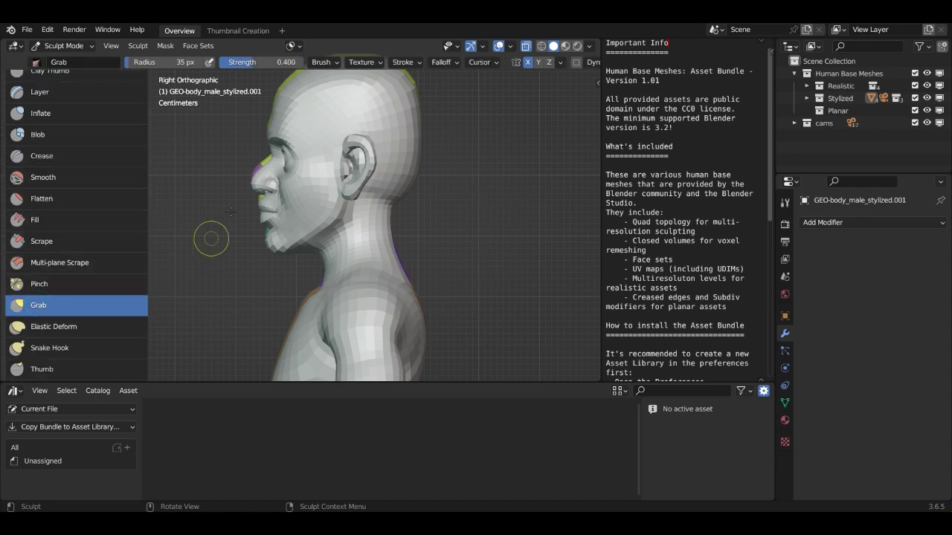
{"action": "scroll", "coordinate": [230, 191], "scroll_direction": "up", "scroll_amount": 3}
{"action": "middle_click_drag", "start_coordinate": [230, 187], "coordinate": [244, 168]}
{"action": "scroll", "coordinate": [246, 174], "scroll_direction": "down", "scroll_amount": 4}
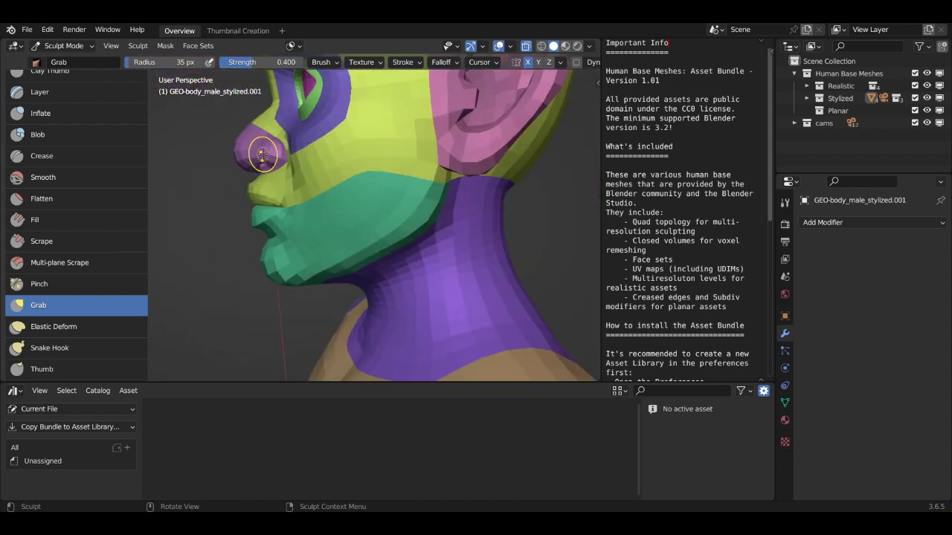
{"action": "key", "text": "ctrl+KP_3"}
{"action": "scroll", "coordinate": [286, 167], "scroll_direction": "up", "scroll_amount": 4}
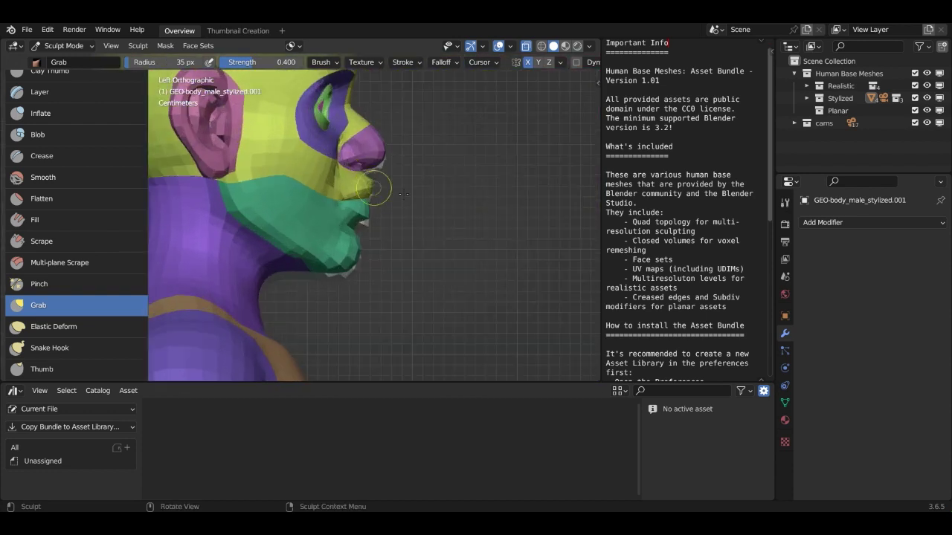
{"action": "scroll", "coordinate": [412, 158], "scroll_direction": "down", "scroll_amount": 3}
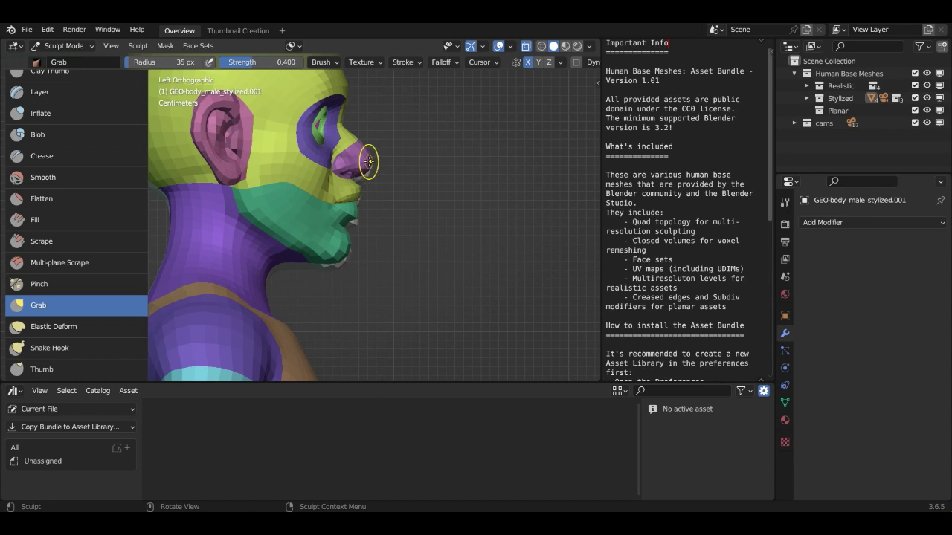
Step: Set the Grab brush radius to 114 px and push the tip of the nose back toward the face
{"action": "key", "text": "f"}
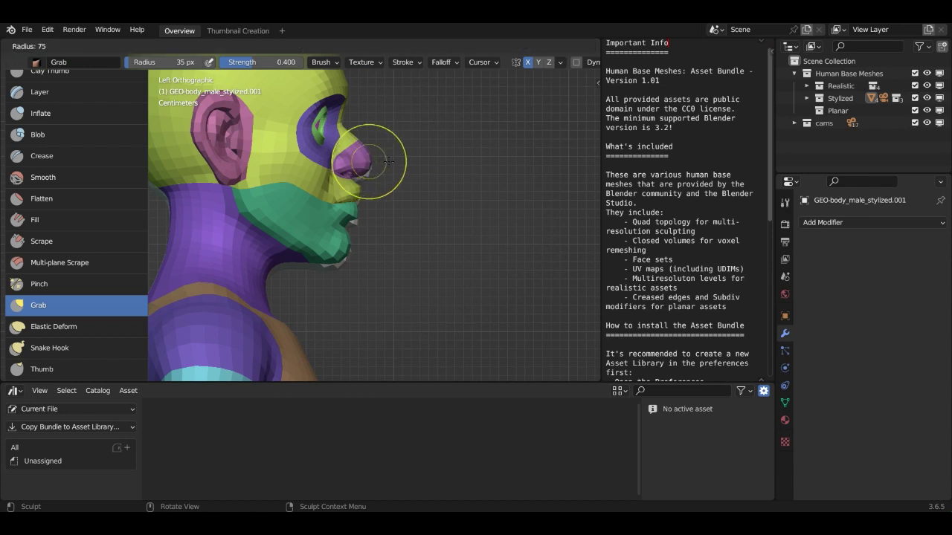
{"action": "left_click", "coordinate": [394, 161]}
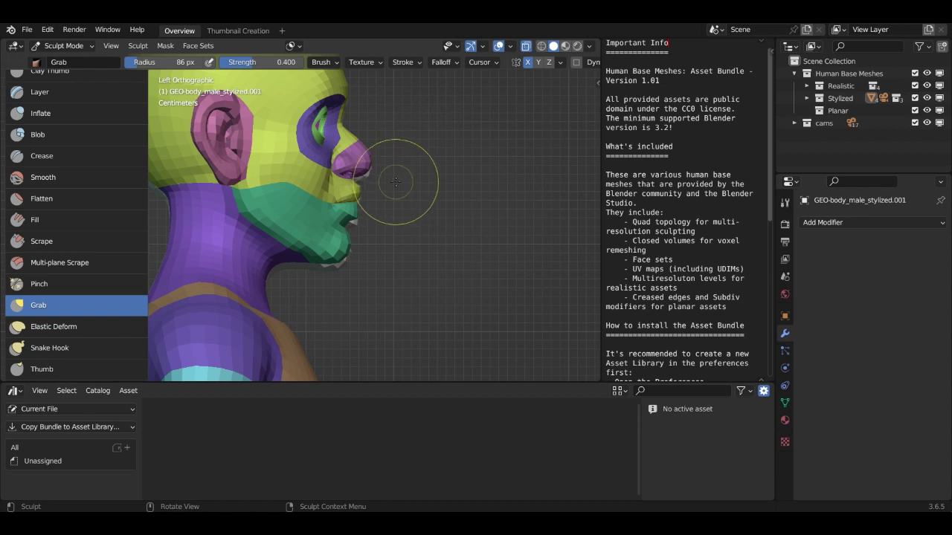
{"action": "key", "text": "f"}
{"action": "left_click", "coordinate": [399, 162]}
{"action": "left_click_drag", "start_coordinate": [374, 162], "coordinate": [369, 162]}
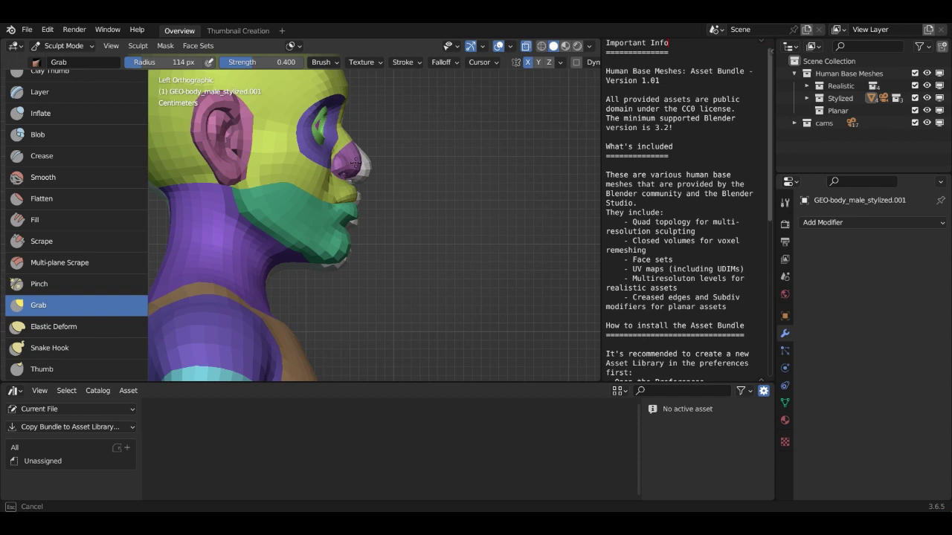
{"action": "left_click_drag", "start_coordinate": [355, 162], "coordinate": [354, 169]}
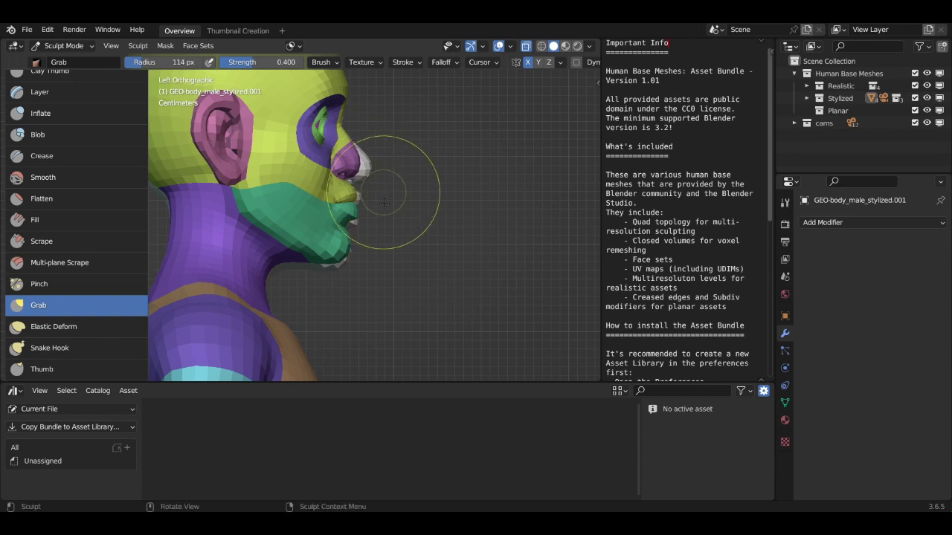
Step: Set the Grab brush radius to 57 px and push the upper and lower lips back toward the face
{"action": "scroll", "coordinate": [382, 211], "scroll_direction": "up", "scroll_amount": 4}
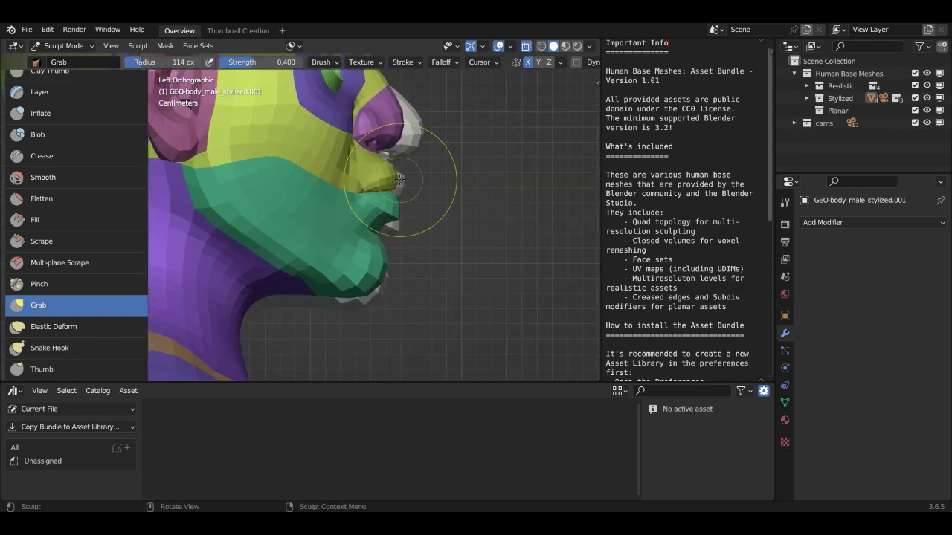
{"action": "key", "text": "f"}
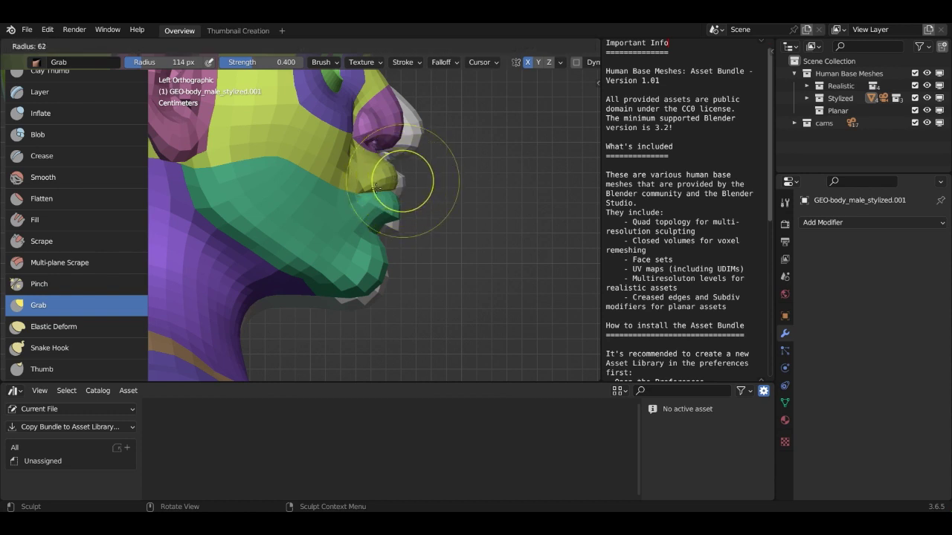
{"action": "left_click", "coordinate": [380, 185]}
{"action": "left_click_drag", "start_coordinate": [395, 181], "coordinate": [382, 181]}
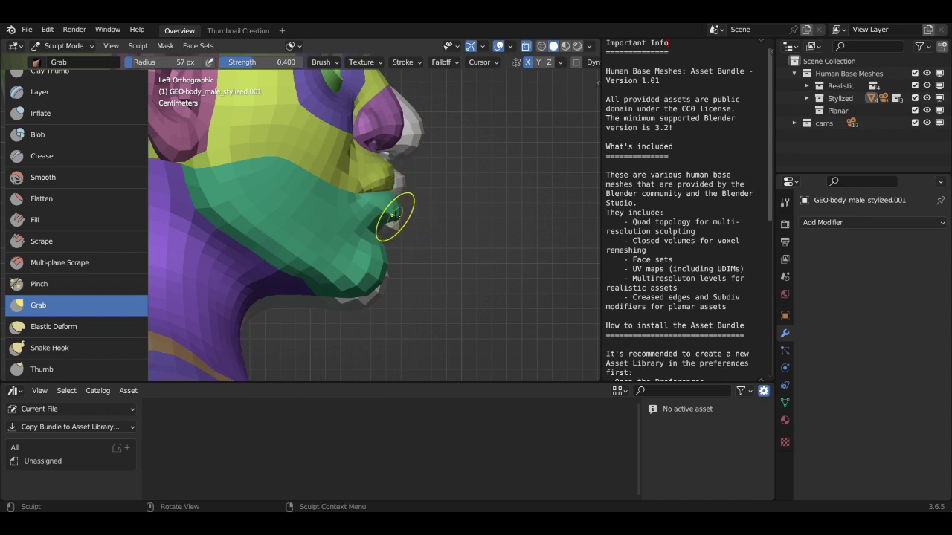
{"action": "left_click_drag", "start_coordinate": [397, 216], "coordinate": [397, 216]}
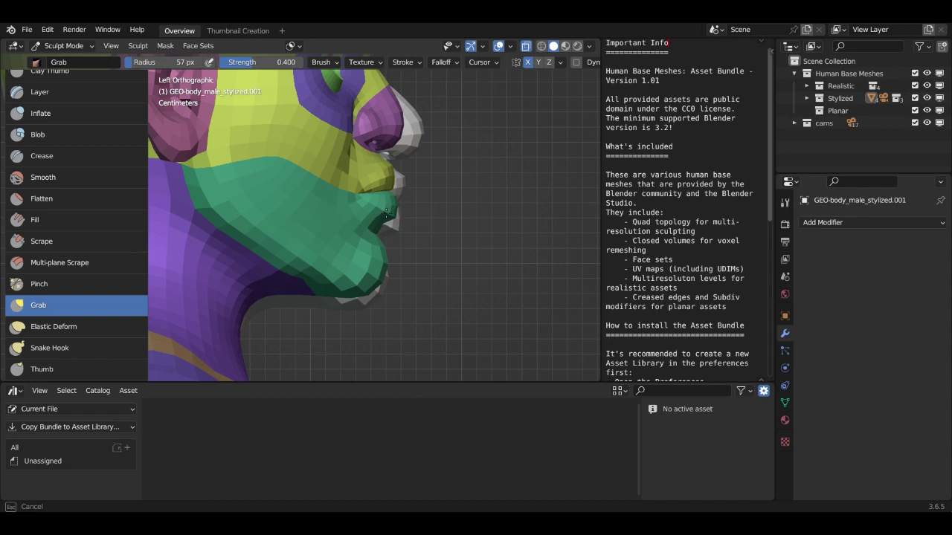
{"action": "left_click_drag", "start_coordinate": [377, 209], "coordinate": [377, 210]}
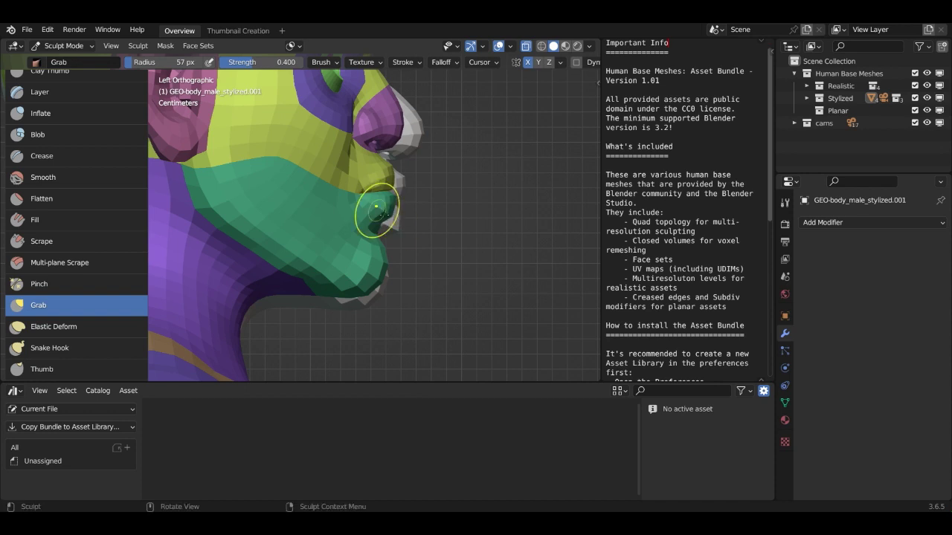
Step: Set the Grab brush radius to 106 px and push the chin back and slightly upward
{"action": "scroll", "coordinate": [396, 234], "scroll_direction": "down", "scroll_amount": 1}
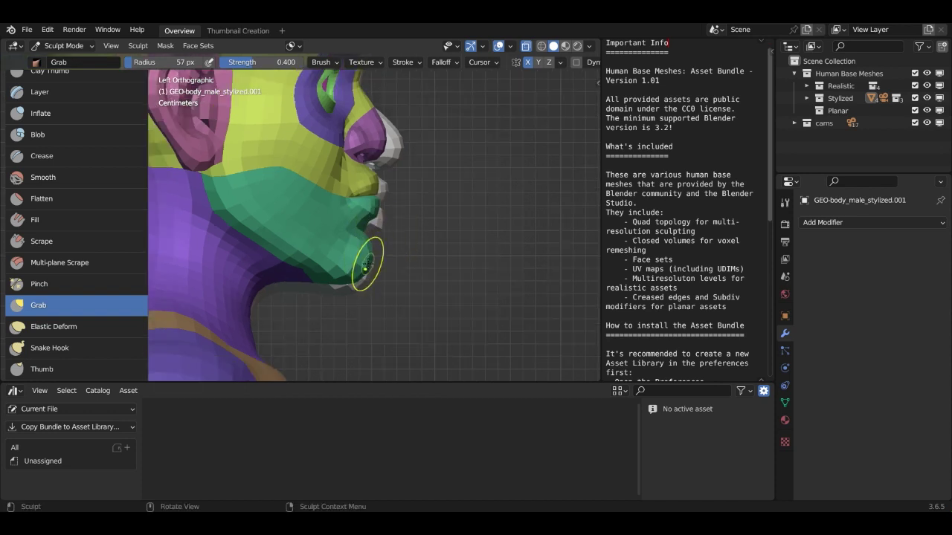
{"action": "key", "text": "f"}
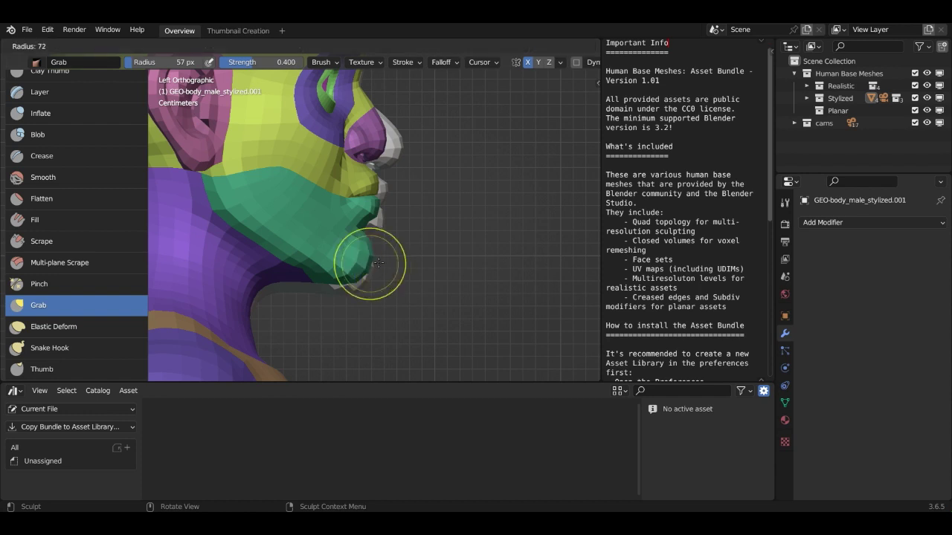
{"action": "left_click", "coordinate": [421, 264]}
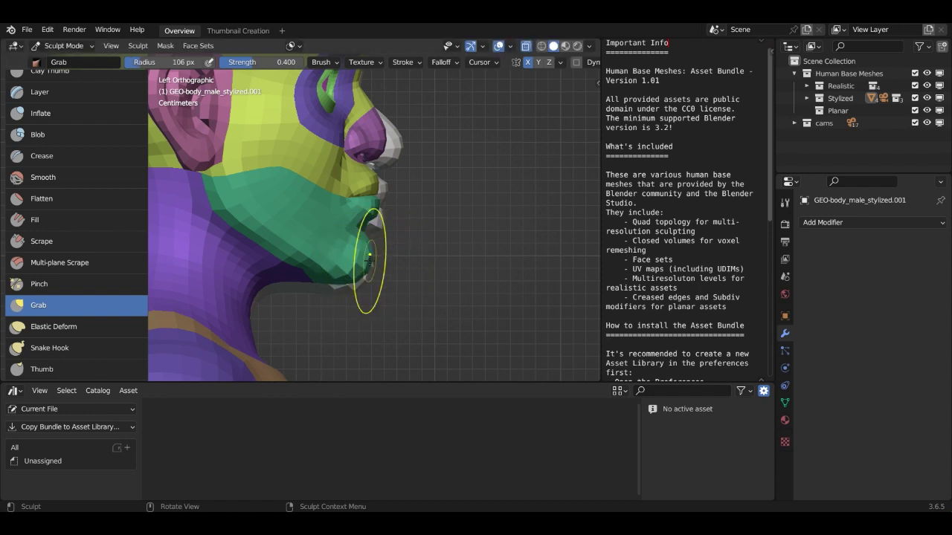
{"action": "mouse_move", "coordinate": [368, 270]}
{"action": "left_mouse_down"}
{"action": "mouse_move", "coordinate": [351, 264]}
{"action": "mouse_move", "coordinate": [350, 250]}
{"action": "left_mouse_up"}
Step: Narrow the sides of the jaw symmetrically with the Grab brush in the front orthographic view
{"action": "mouse_move", "coordinate": [350, 250]}
{"action": "middle_mouse_down"}
{"action": "mouse_move", "coordinate": [282, 227]}
{"action": "mouse_move", "coordinate": [151, 212]}
{"action": "middle_mouse_up"}
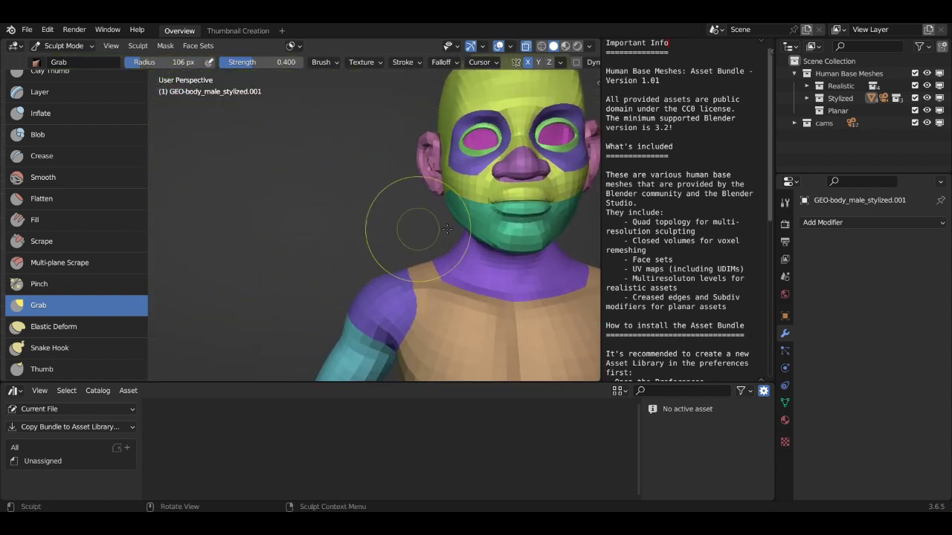
{"action": "key", "text": "KP_3"}
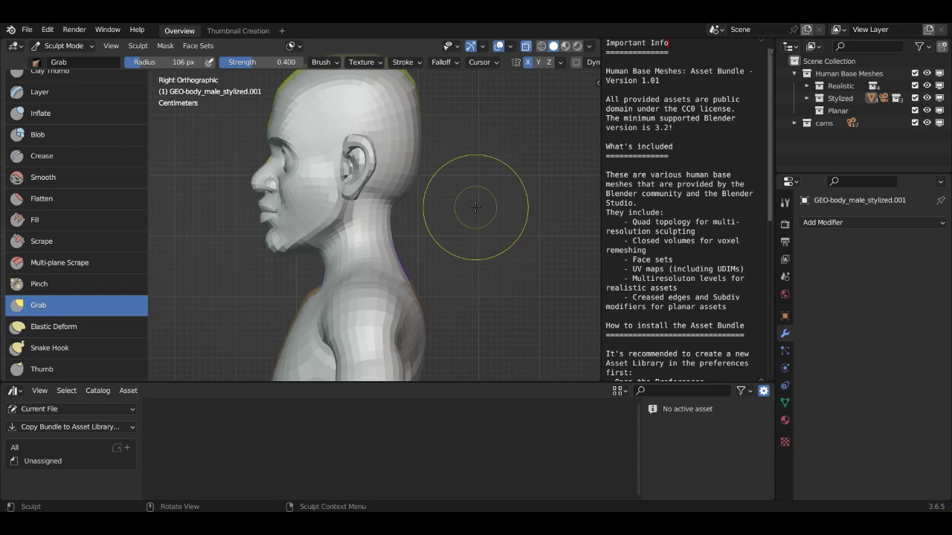
{"action": "key", "text": "KP_1"}
{"action": "middle_click_drag", "start_coordinate": [496, 226], "coordinate": [353, 211], "text": "shift"}
{"action": "scroll", "coordinate": [353, 210], "scroll_direction": "up", "scroll_amount": 3}
{"action": "scroll", "coordinate": [419, 205], "scroll_direction": "down", "scroll_amount": 1}
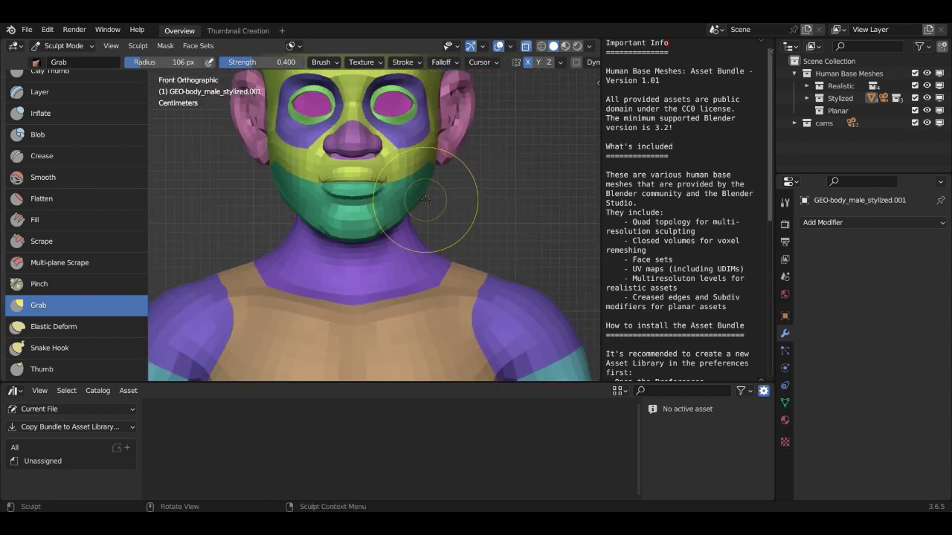
{"action": "scroll", "coordinate": [442, 200], "scroll_direction": "down", "scroll_amount": 2}
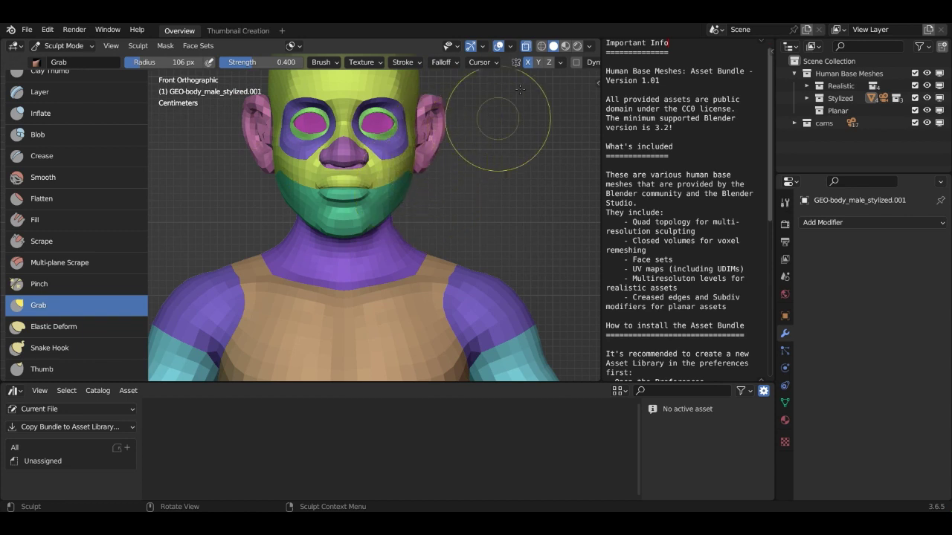
{"action": "left_click_drag", "start_coordinate": [394, 200], "coordinate": [402, 168]}
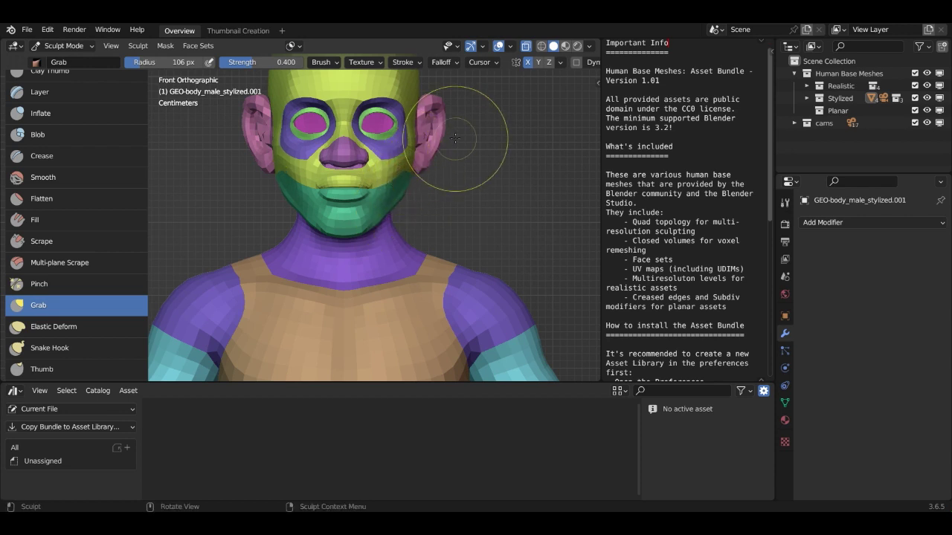
Step: Set the Grab brush radius to 140 px and push both ears in closer to the head
{"action": "scroll", "coordinate": [455, 138], "scroll_direction": "down", "scroll_amount": 1}
{"action": "key", "text": "f"}
{"action": "left_click", "coordinate": [471, 145]}
{"action": "left_click_drag", "start_coordinate": [421, 138], "coordinate": [420, 139]}
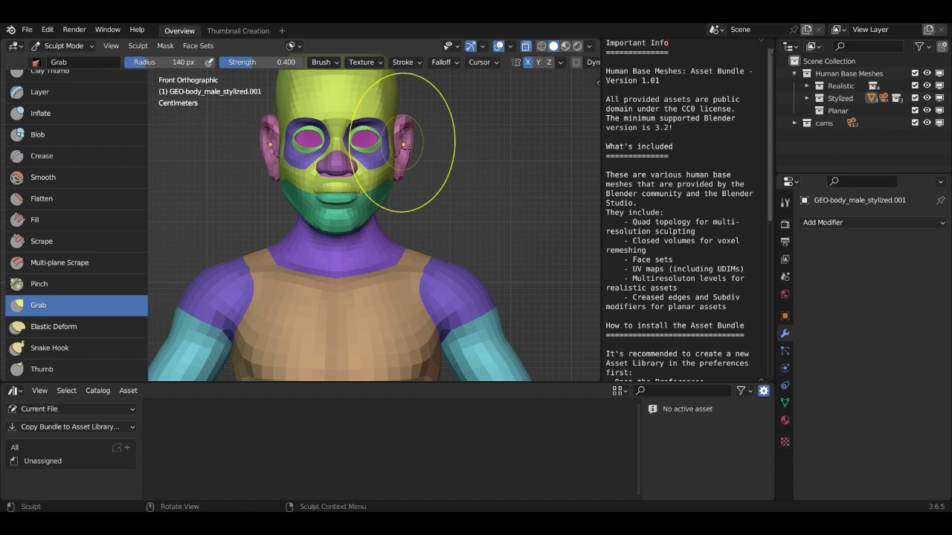
Step: Pull the belly forward with the Grab brush in the left orthographic view
{"action": "scroll", "coordinate": [404, 130], "scroll_direction": "down", "scroll_amount": 4}
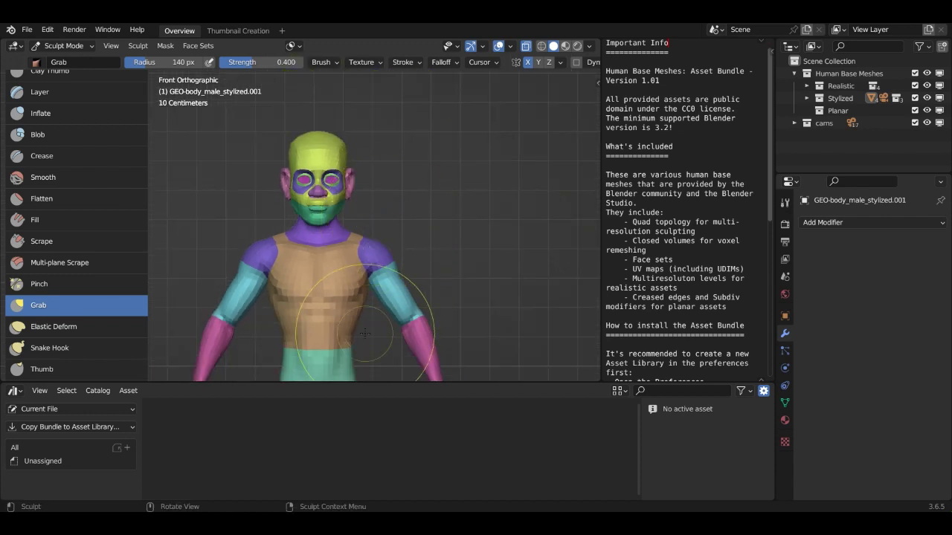
{"action": "key", "text": "ctrl+KP_3"}
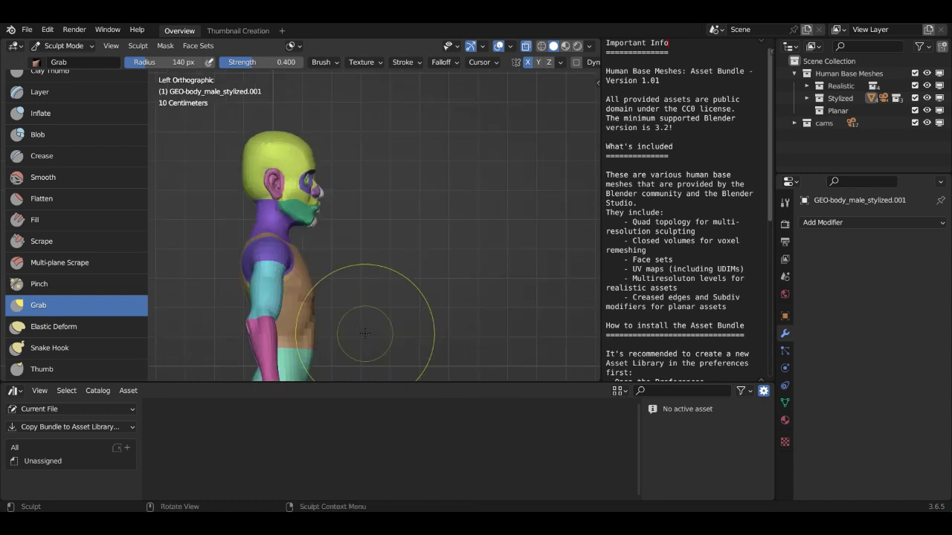
{"action": "scroll", "coordinate": [365, 333], "scroll_direction": "up", "scroll_amount": 2}
{"action": "middle_click_drag", "start_coordinate": [364, 334], "coordinate": [377, 176], "text": "shift"}
{"action": "scroll", "coordinate": [340, 248], "scroll_direction": "down", "scroll_amount": 2}
{"action": "scroll", "coordinate": [338, 248], "scroll_direction": "up", "scroll_amount": 3}
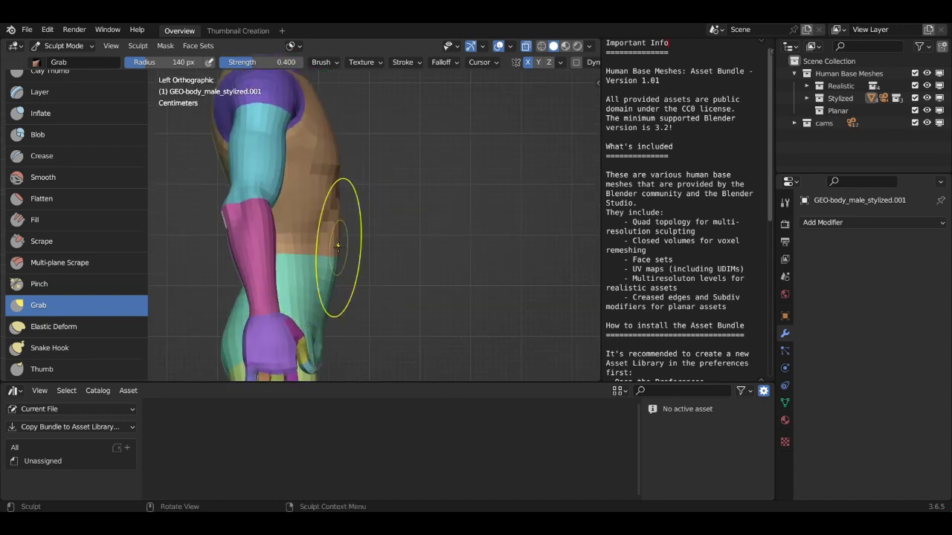
{"action": "scroll", "coordinate": [338, 247], "scroll_direction": "up", "scroll_amount": 1}
{"action": "left_click_drag", "start_coordinate": [346, 245], "coordinate": [355, 252]}
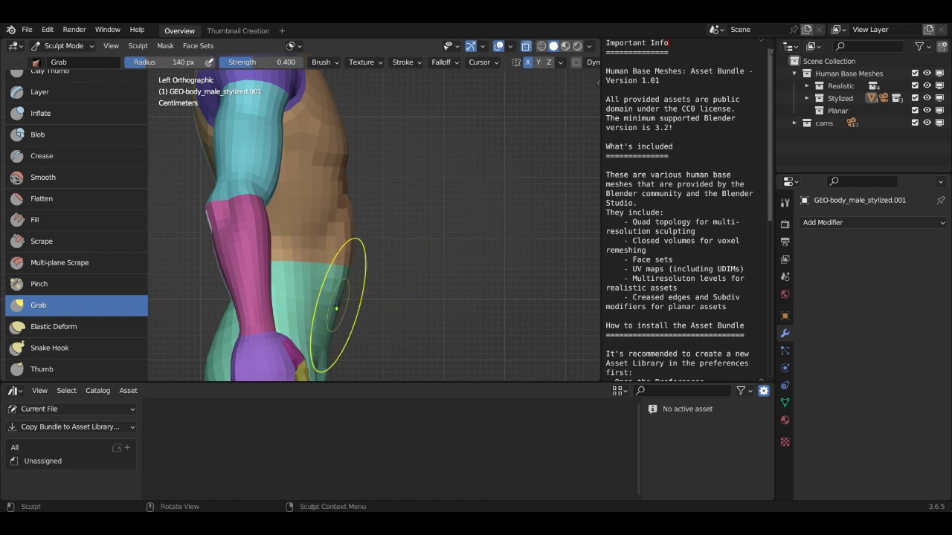
Step: Set the Grab brush radius to 187 px and pull the lower abdomen forward
{"action": "key", "text": "f"}
{"action": "left_click", "coordinate": [397, 259]}
{"action": "left_click_drag", "start_coordinate": [344, 296], "coordinate": [364, 295]}
Step: Widen the waist on both sides with the Grab brush from the front, and refine it from an angled view
{"action": "mouse_move", "coordinate": [376, 291]}
{"action": "middle_mouse_down"}
{"action": "mouse_move", "coordinate": [364, 270]}
{"action": "mouse_move", "coordinate": [296, 273]}
{"action": "mouse_move", "coordinate": [322, 257]}
{"action": "middle_mouse_up"}
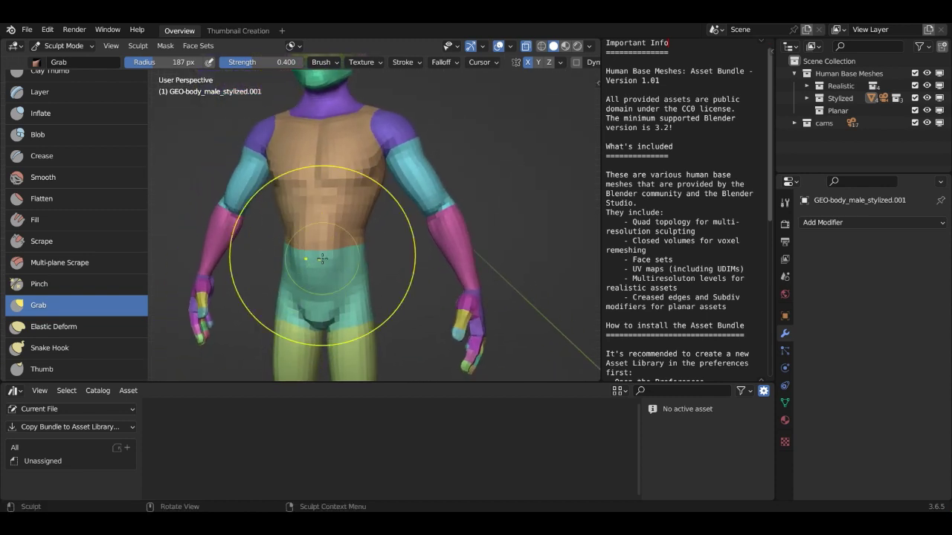
{"action": "key", "text": "KP_1"}
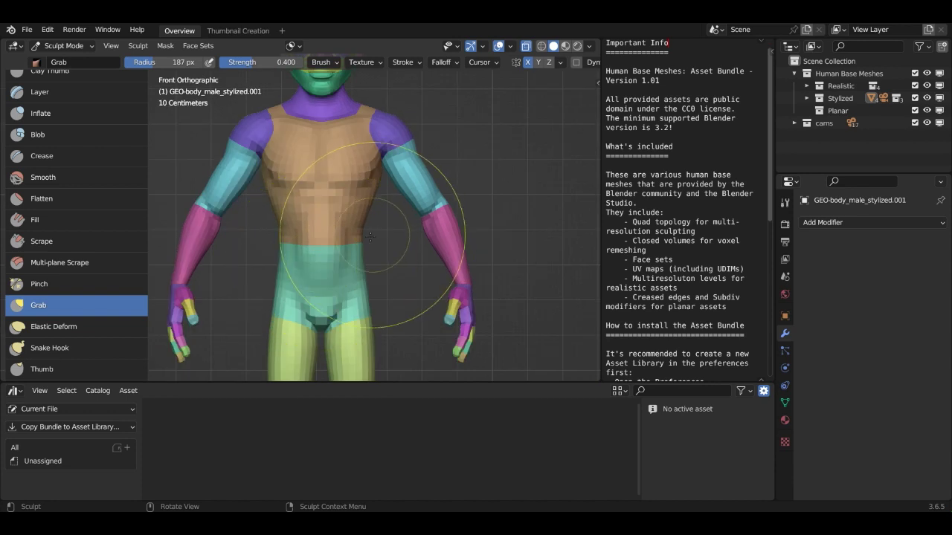
{"action": "left_click_drag", "start_coordinate": [355, 236], "coordinate": [358, 235]}
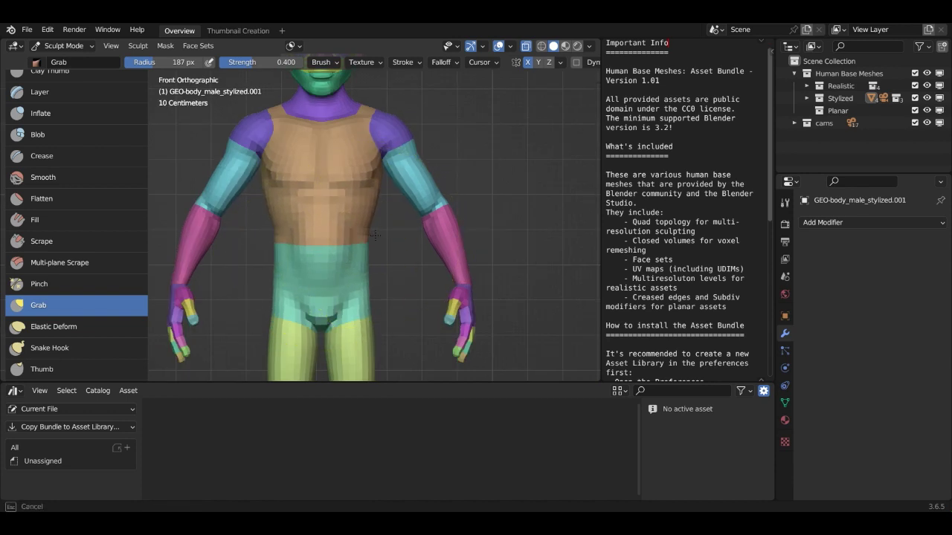
{"action": "left_click_drag", "start_coordinate": [395, 236], "coordinate": [394, 230]}
{"action": "scroll", "coordinate": [391, 227], "scroll_direction": "down", "scroll_amount": 2}
{"action": "mouse_move", "coordinate": [384, 226]}
{"action": "middle_mouse_down"}
{"action": "mouse_move", "coordinate": [259, 221]}
{"action": "mouse_move", "coordinate": [240, 230]}
{"action": "mouse_move", "coordinate": [347, 239]}
{"action": "middle_mouse_up"}
{"action": "left_click_drag", "start_coordinate": [345, 233], "coordinate": [354, 235]}
Step: Pull the outer thighs outward symmetrically with the Grab brush in the front orthographic view
{"action": "middle_click_drag", "start_coordinate": [267, 241], "coordinate": [372, 237]}
{"action": "scroll", "coordinate": [374, 237], "scroll_direction": "down", "scroll_amount": 3}
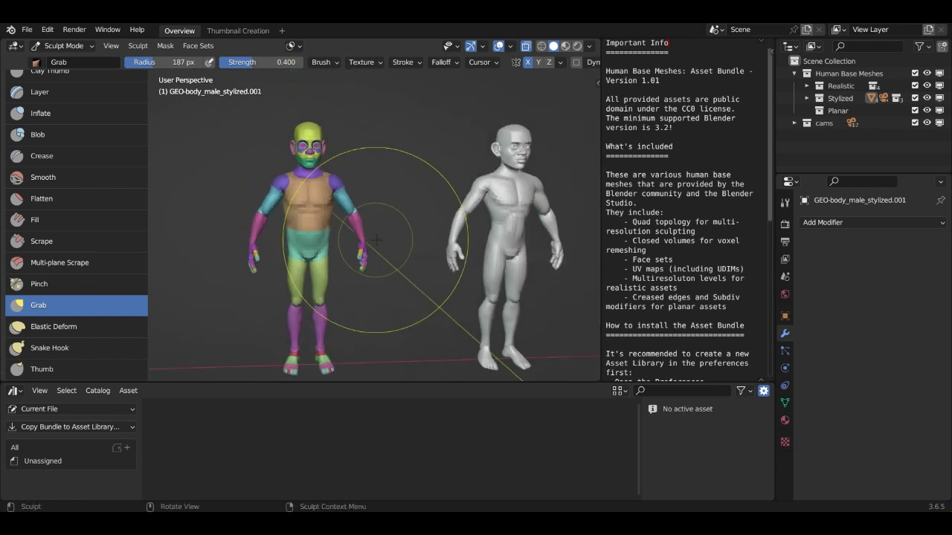
{"action": "scroll", "coordinate": [374, 237], "scroll_direction": "up", "scroll_amount": 3}
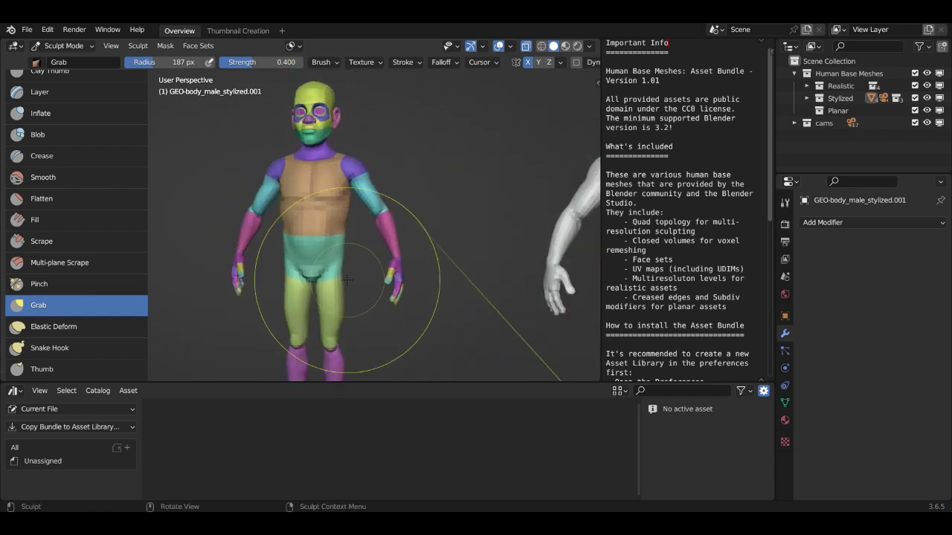
{"action": "key", "text": "KP_1"}
{"action": "scroll", "coordinate": [353, 275], "scroll_direction": "up", "scroll_amount": 1}
{"action": "middle_click_drag", "start_coordinate": [356, 274], "coordinate": [357, 238]}
{"action": "key", "text": "KP_1"}
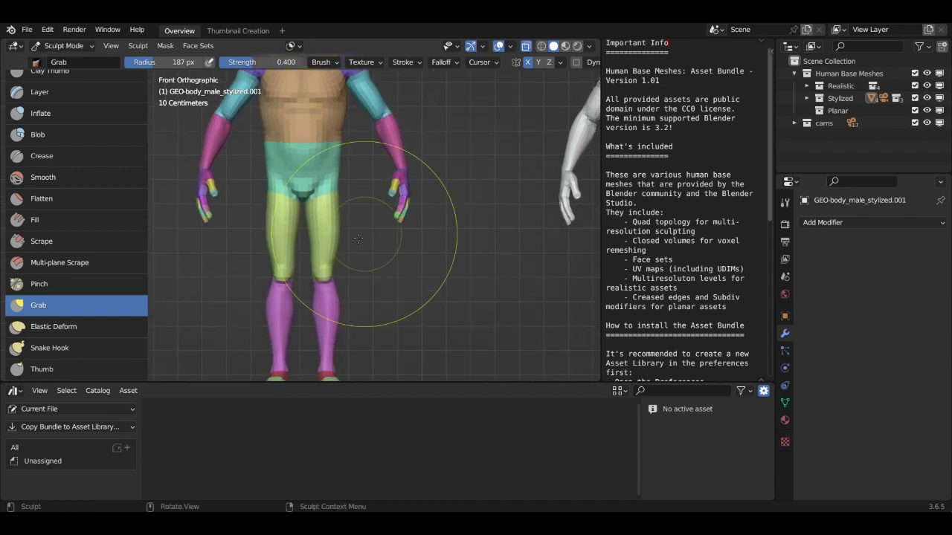
{"action": "mouse_move", "coordinate": [335, 239]}
{"action": "left_mouse_down"}
{"action": "mouse_move", "coordinate": [362, 239]}
{"action": "mouse_move", "coordinate": [312, 241]}
{"action": "left_mouse_up"}
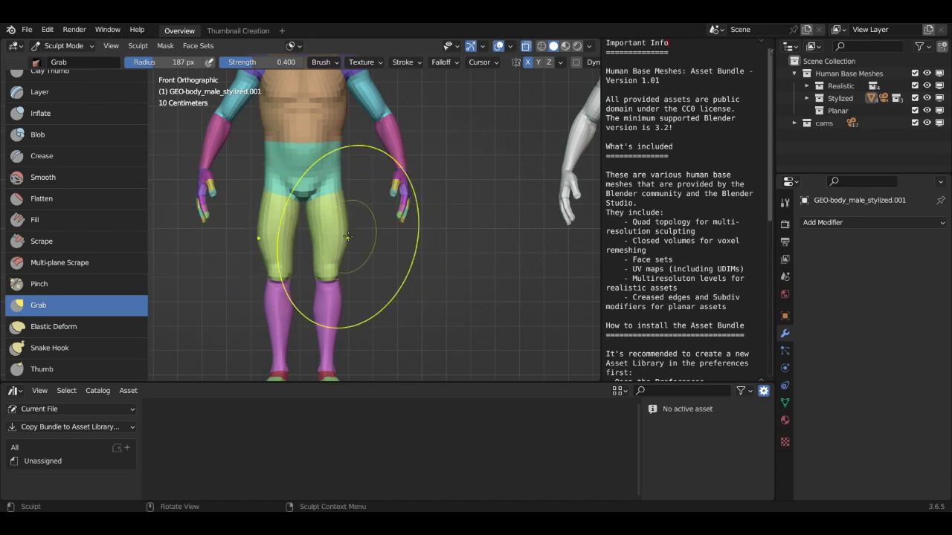
Step: Set the Grab brush radius to 95 px and pull the inner thighs symmetrically toward the body's centreline
{"action": "key", "text": "f"}
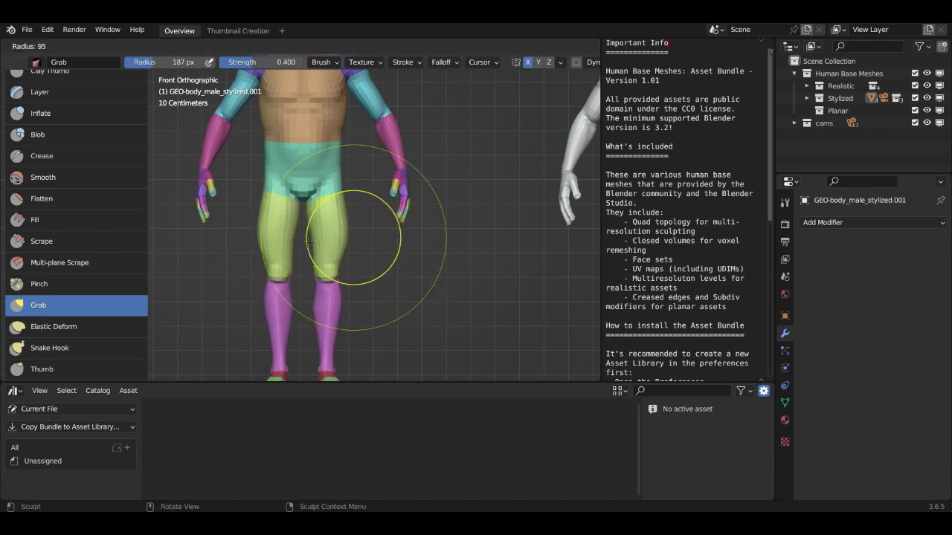
{"action": "left_click", "coordinate": [307, 241]}
{"action": "left_click_drag", "start_coordinate": [316, 238], "coordinate": [276, 241]}
Step: Compare the reshaped character's face and body proportions with the original stylized male base mesh
{"action": "scroll", "coordinate": [275, 241], "scroll_direction": "down", "scroll_amount": 4}
{"action": "scroll", "coordinate": [372, 255], "scroll_direction": "up", "scroll_amount": 4}
{"action": "scroll", "coordinate": [382, 255], "scroll_direction": "down", "scroll_amount": 2}
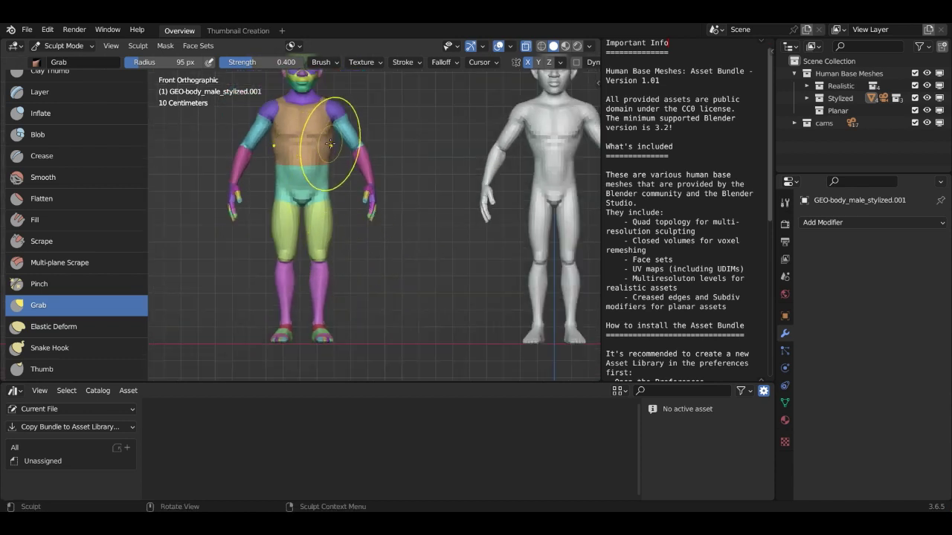
{"action": "scroll", "coordinate": [329, 142], "scroll_direction": "up", "scroll_amount": 4}
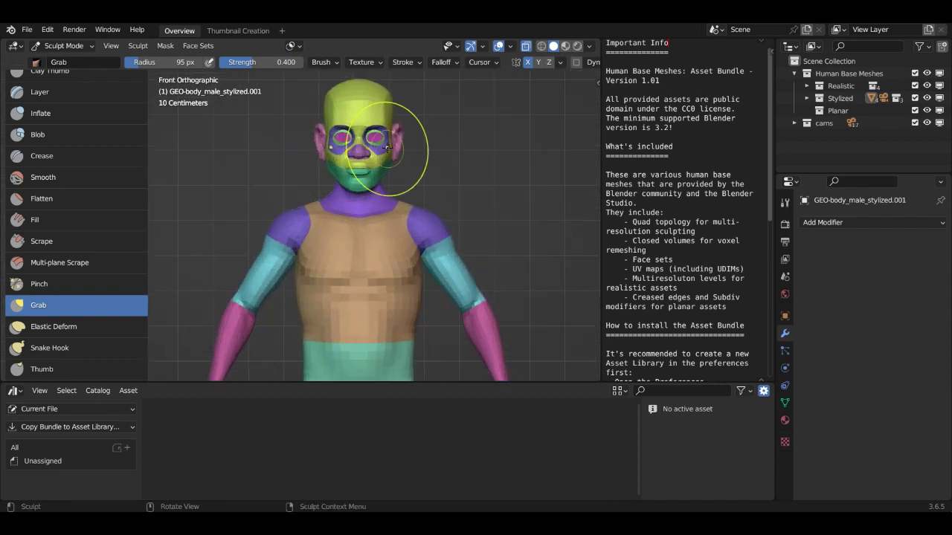
{"action": "scroll", "coordinate": [387, 147], "scroll_direction": "up", "scroll_amount": 4}
{"action": "scroll", "coordinate": [413, 202], "scroll_direction": "down", "scroll_amount": 2}
{"action": "mouse_move", "coordinate": [412, 202]}
{"action": "middle_mouse_down"}
{"action": "mouse_move", "coordinate": [276, 213]}
{"action": "mouse_move", "coordinate": [478, 198]}
{"action": "mouse_move", "coordinate": [400, 204]}
{"action": "middle_mouse_up"}
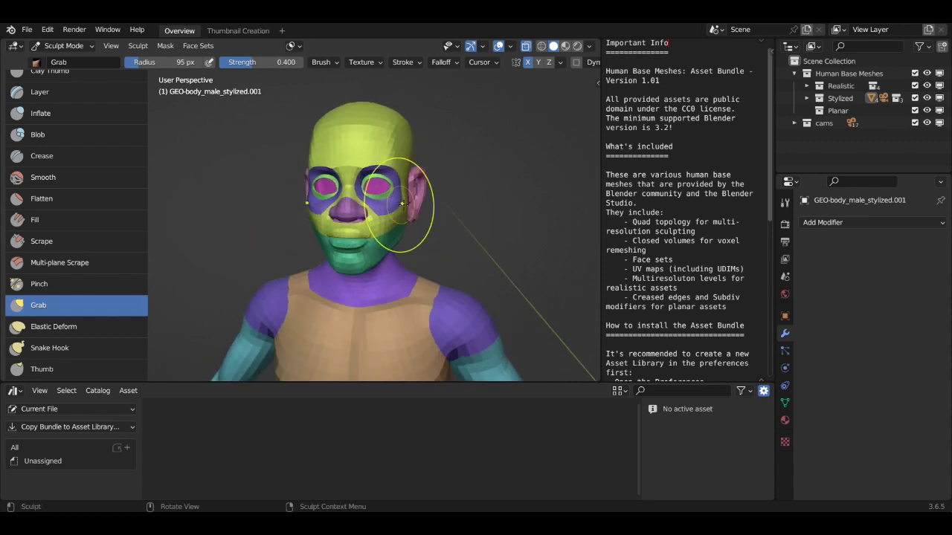
{"action": "key", "text": "KP_1"}
{"action": "scroll", "coordinate": [416, 197], "scroll_direction": "down", "scroll_amount": 4}
{"action": "middle_click_drag", "start_coordinate": [450, 195], "coordinate": [309, 171], "text": "shift"}
{"action": "scroll", "coordinate": [331, 178], "scroll_direction": "down", "scroll_amount": 1}
{"action": "middle_click_drag", "start_coordinate": [348, 203], "coordinate": [248, 198], "text": "shift"}
{"action": "scroll", "coordinate": [315, 138], "scroll_direction": "up", "scroll_amount": 2}
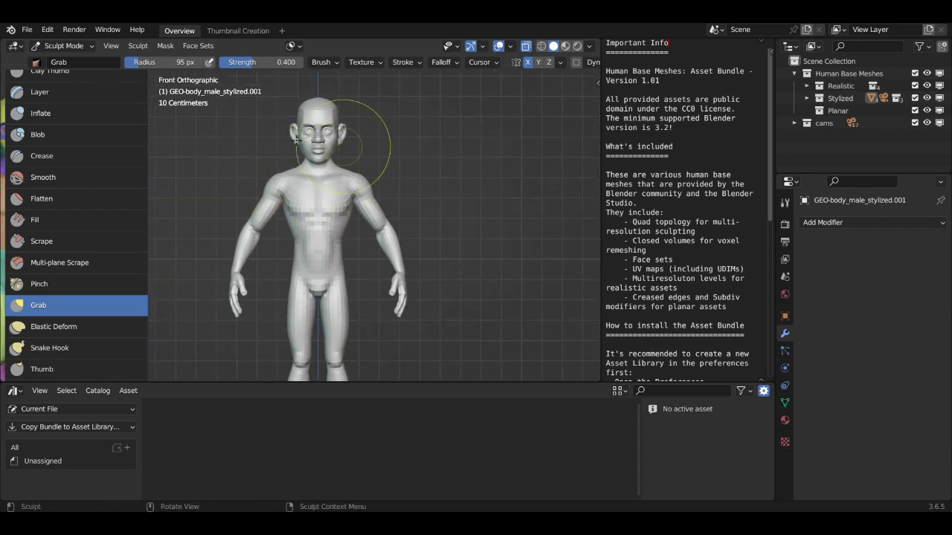
{"action": "scroll", "coordinate": [314, 175], "scroll_direction": "down", "scroll_amount": 4}
{"action": "middle_click_drag", "start_coordinate": [291, 188], "coordinate": [491, 193], "text": "shift"}
{"action": "scroll", "coordinate": [375, 174], "scroll_direction": "up", "scroll_amount": 5}
{"action": "scroll", "coordinate": [444, 154], "scroll_direction": "up", "scroll_amount": 5}
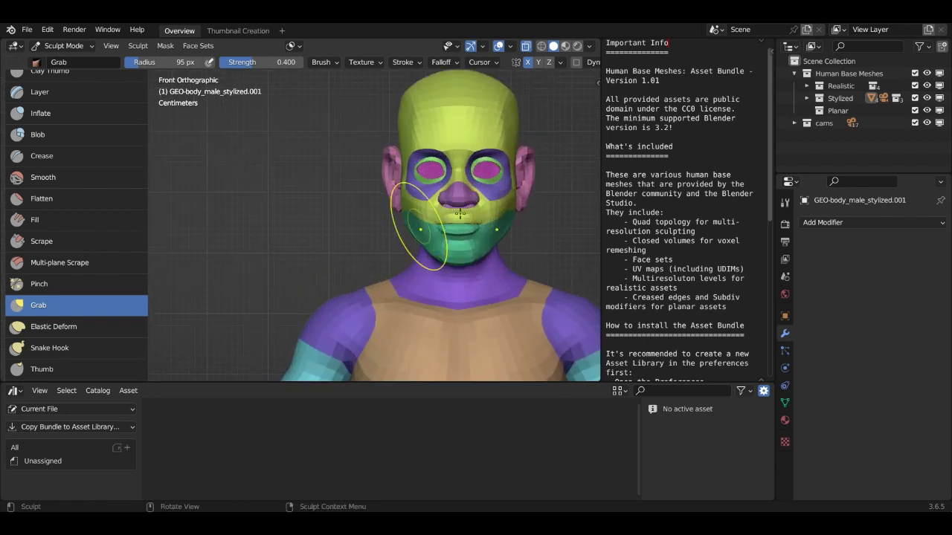
Step: Enable Dyntopo and build up the cheeks beside the nose and the area above the upper lip with the Clay Strips brush
{"action": "middle_click_drag", "start_coordinate": [461, 191], "coordinate": [324, 193], "text": "shift"}
{"action": "scroll", "coordinate": [326, 186], "scroll_direction": "up", "scroll_amount": 3}
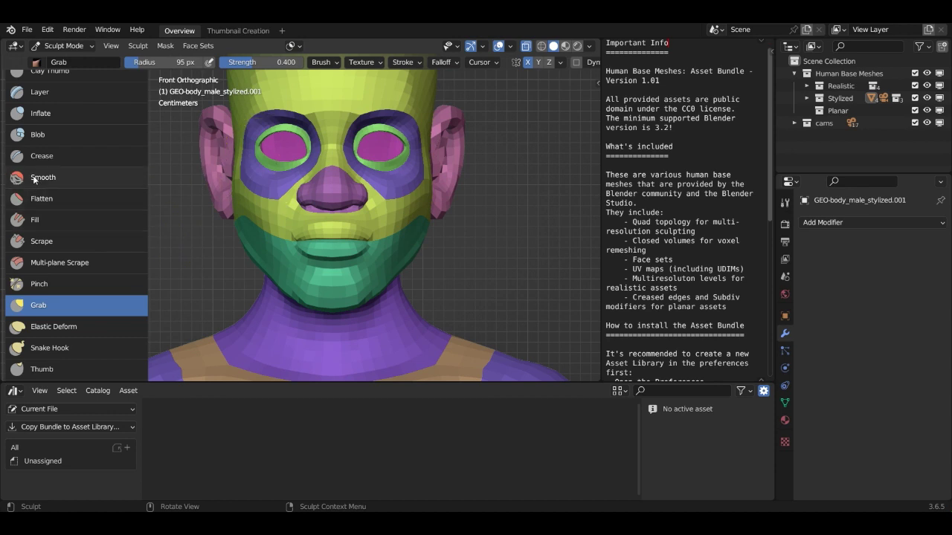
{"action": "scroll", "coordinate": [42, 165], "scroll_direction": "up", "scroll_amount": 4}
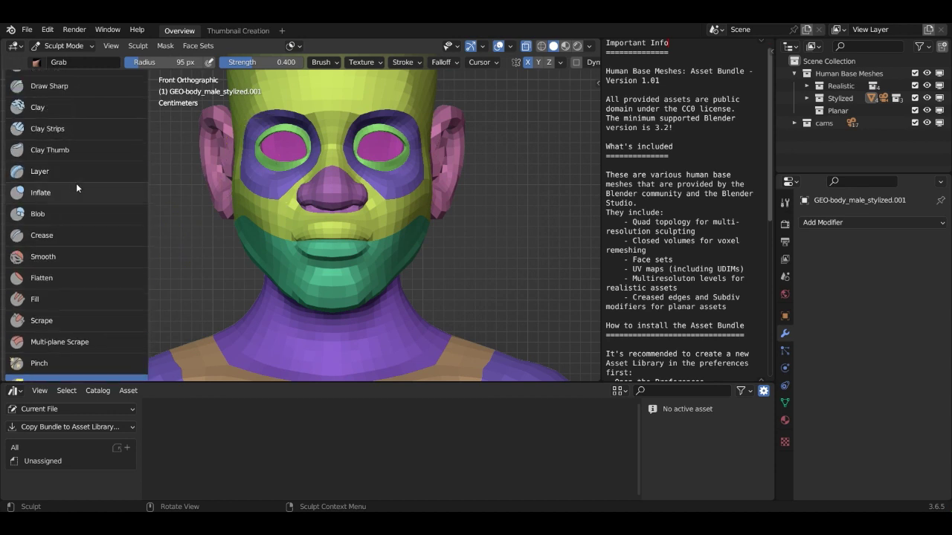
{"action": "scroll", "coordinate": [48, 151], "scroll_direction": "up", "scroll_amount": 1}
{"action": "left_click", "coordinate": [46, 148]}
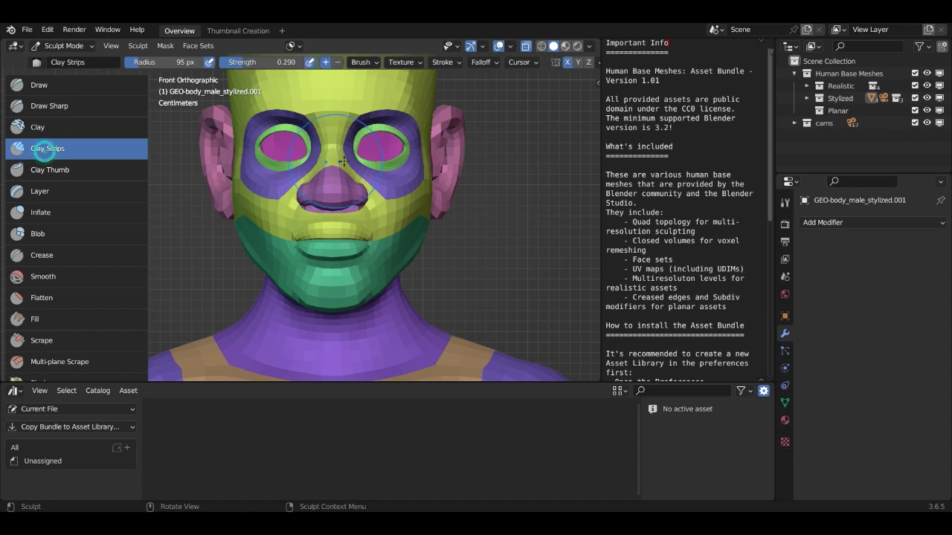
{"action": "scroll", "coordinate": [365, 164], "scroll_direction": "up", "scroll_amount": 2}
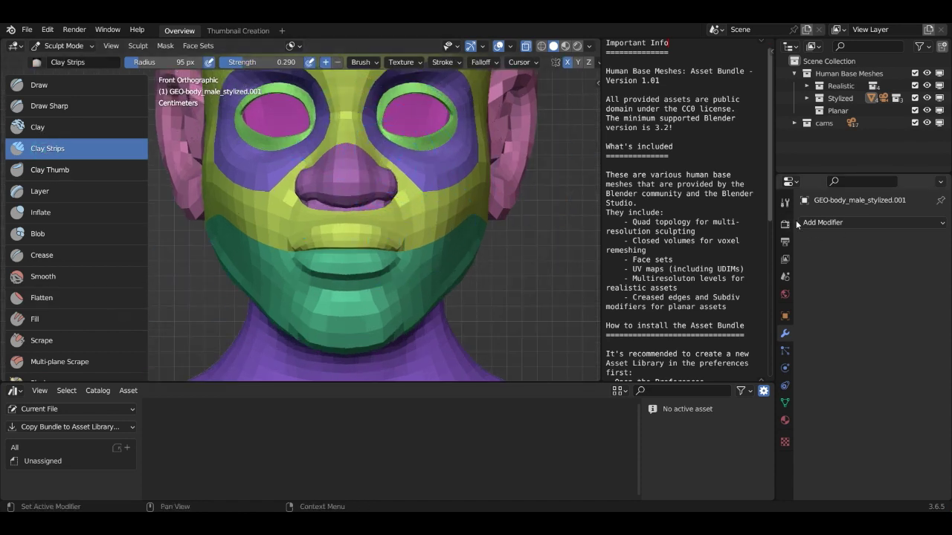
{"action": "left_click", "coordinate": [784, 202]}
{"action": "scroll", "coordinate": [860, 336], "scroll_direction": "down", "scroll_amount": 5}
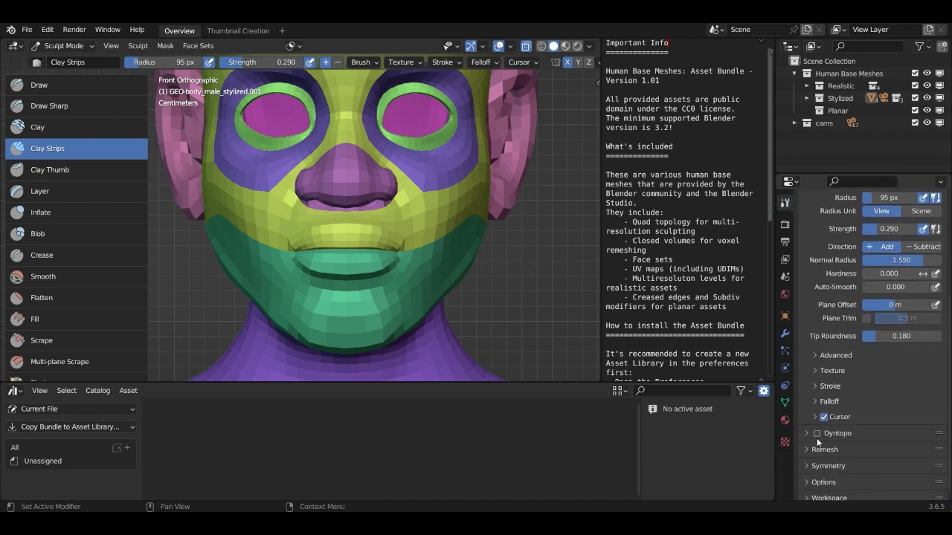
{"action": "left_click", "coordinate": [816, 434]}
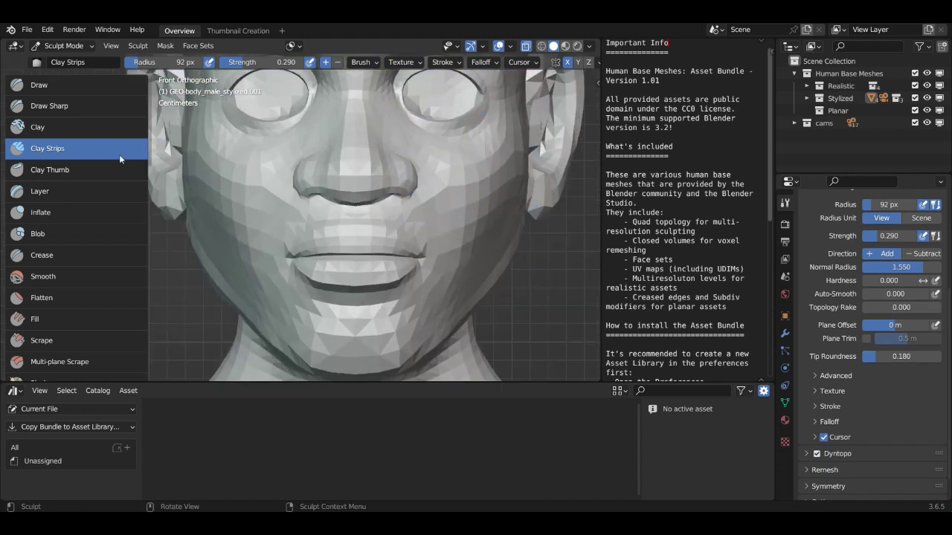
{"action": "mouse_move", "coordinate": [452, 175]}
{"action": "left_mouse_down"}
{"action": "mouse_move", "coordinate": [429, 195]}
{"action": "mouse_move", "coordinate": [402, 145]}
{"action": "left_mouse_up"}
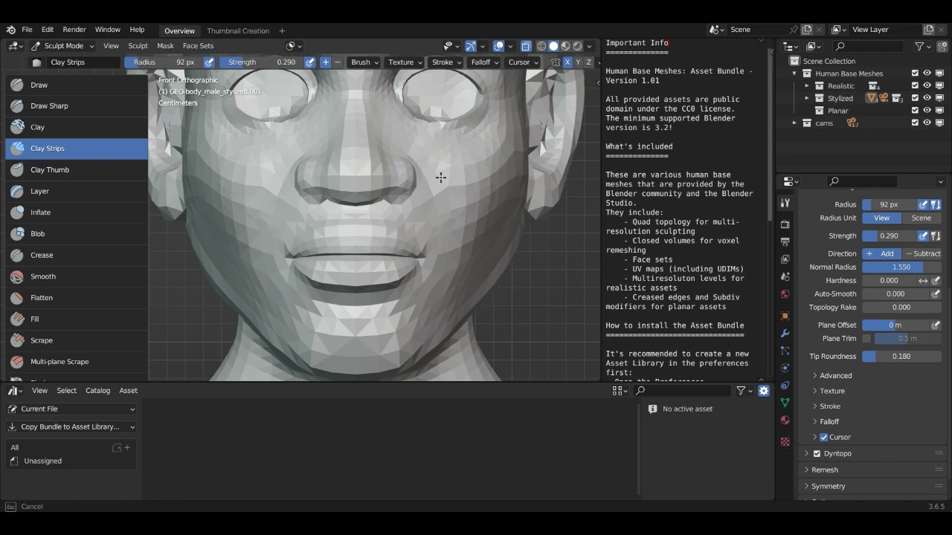
{"action": "mouse_move", "coordinate": [450, 218]}
{"action": "left_mouse_down"}
{"action": "mouse_move", "coordinate": [432, 209]}
{"action": "mouse_move", "coordinate": [381, 227]}
{"action": "left_mouse_up"}
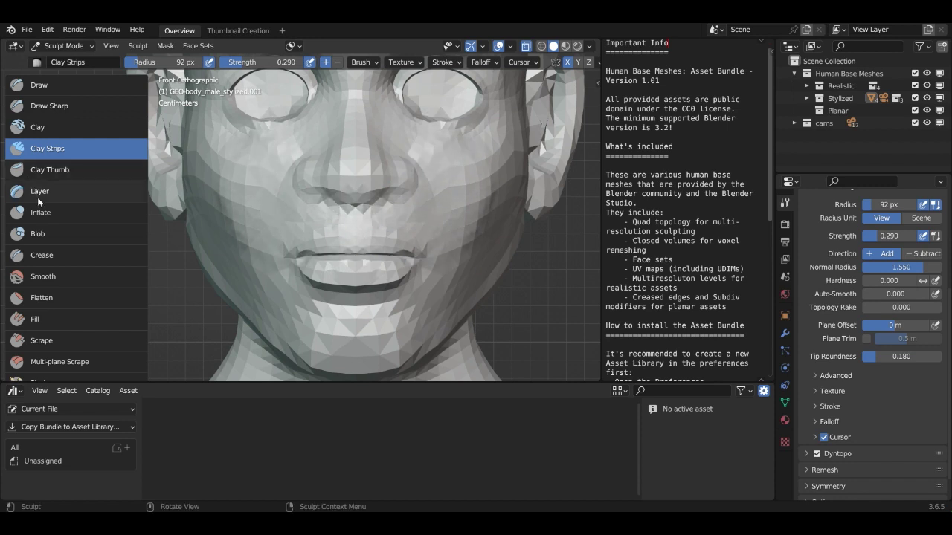
Step: Even out the inner cheeks and the area between nose and upper lip with the Flatten brush at 92 px radius
{"action": "left_click", "coordinate": [42, 298]}
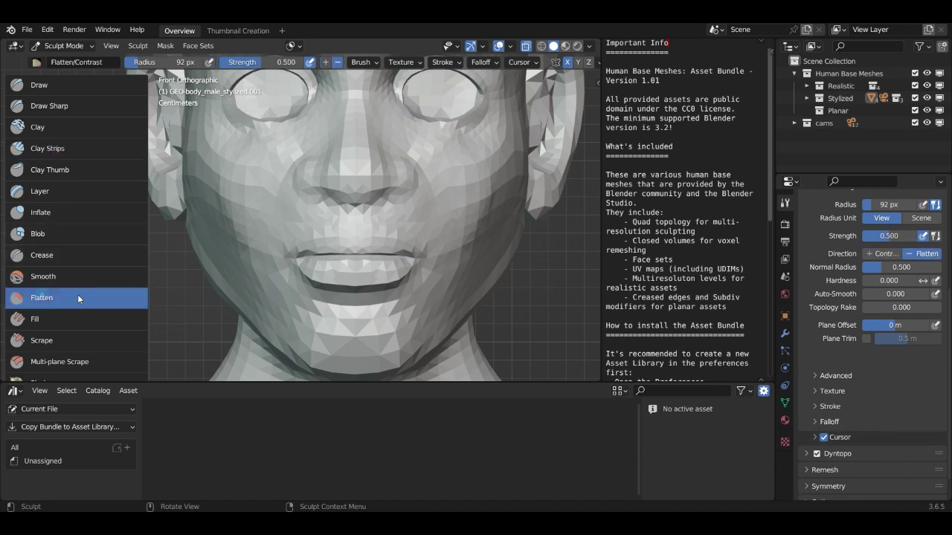
{"action": "scroll", "coordinate": [483, 209], "scroll_direction": "up", "scroll_amount": 3}
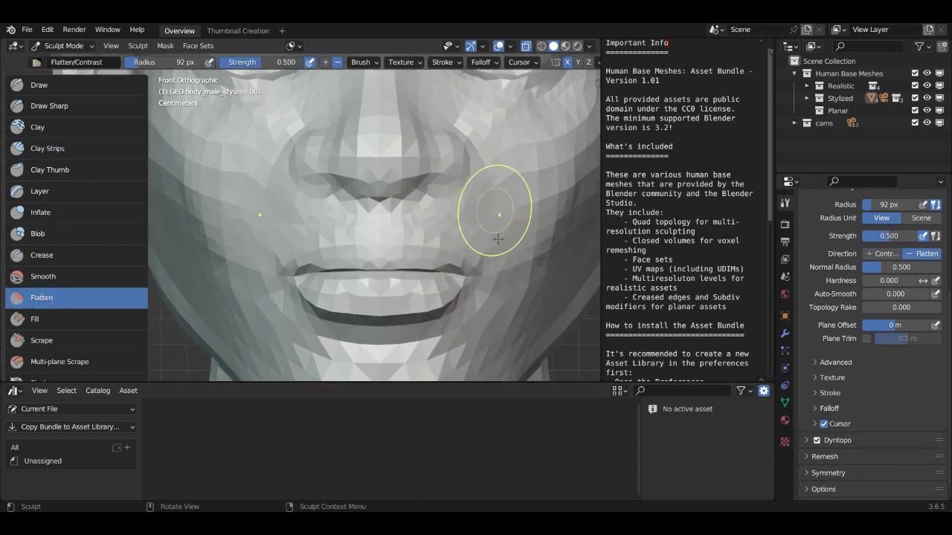
{"action": "left_click_drag", "start_coordinate": [485, 225], "coordinate": [452, 212]}
{"action": "mouse_move", "coordinate": [465, 129]}
{"action": "left_mouse_down"}
{"action": "mouse_move", "coordinate": [497, 171]}
{"action": "mouse_move", "coordinate": [519, 117]}
{"action": "left_mouse_up"}
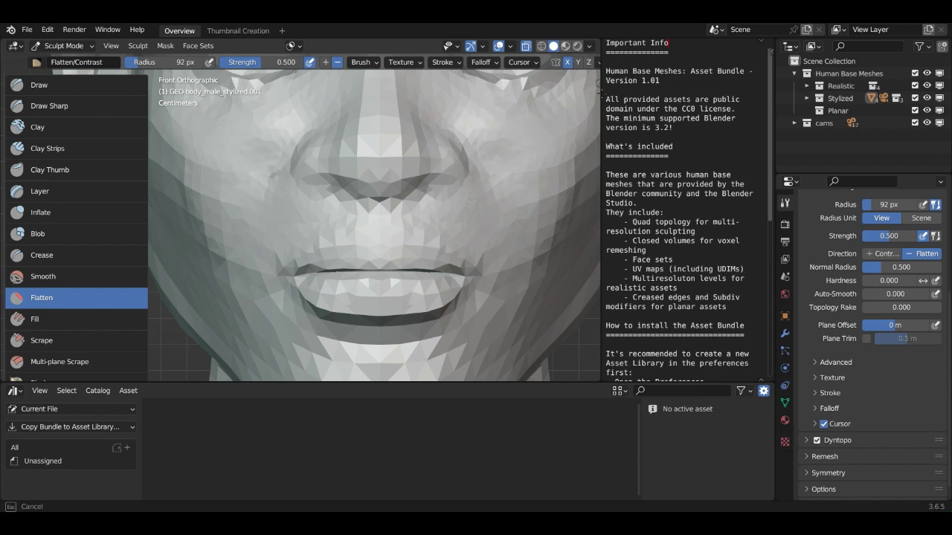
{"action": "left_click_drag", "start_coordinate": [429, 209], "coordinate": [393, 211]}
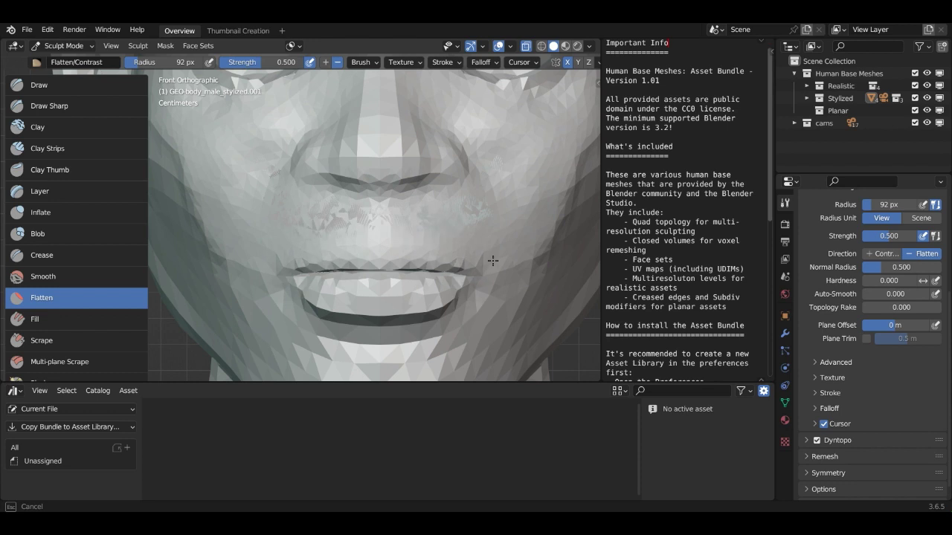
{"action": "left_click_drag", "start_coordinate": [404, 221], "coordinate": [407, 219]}
{"action": "scroll", "coordinate": [424, 216], "scroll_direction": "down", "scroll_amount": 2}
{"action": "scroll", "coordinate": [421, 223], "scroll_direction": "up", "scroll_amount": 1}
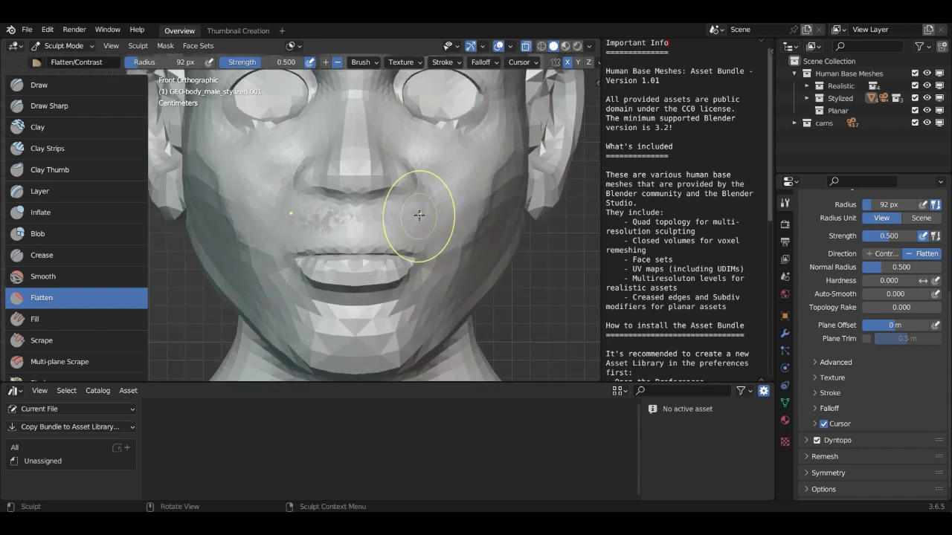
Step: Flatten the cheekbone area below and beside the eye from an angled view
{"action": "scroll", "coordinate": [428, 190], "scroll_direction": "down", "scroll_amount": 2}
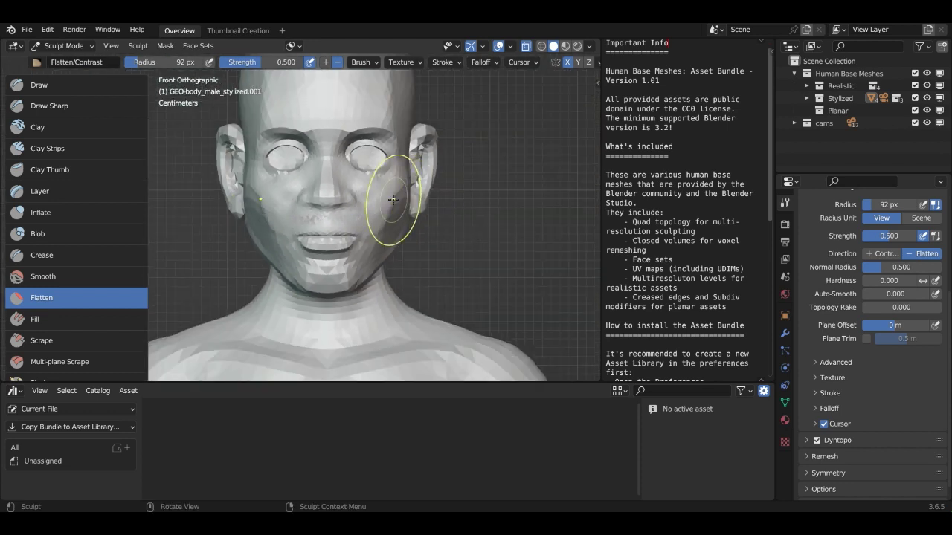
{"action": "mouse_move", "coordinate": [365, 209]}
{"action": "middle_mouse_down"}
{"action": "mouse_move", "coordinate": [374, 206]}
{"action": "mouse_move", "coordinate": [387, 234]}
{"action": "mouse_move", "coordinate": [294, 195]}
{"action": "mouse_move", "coordinate": [315, 219]}
{"action": "mouse_move", "coordinate": [347, 196]}
{"action": "middle_mouse_up"}
{"action": "scroll", "coordinate": [350, 180], "scroll_direction": "up", "scroll_amount": 1}
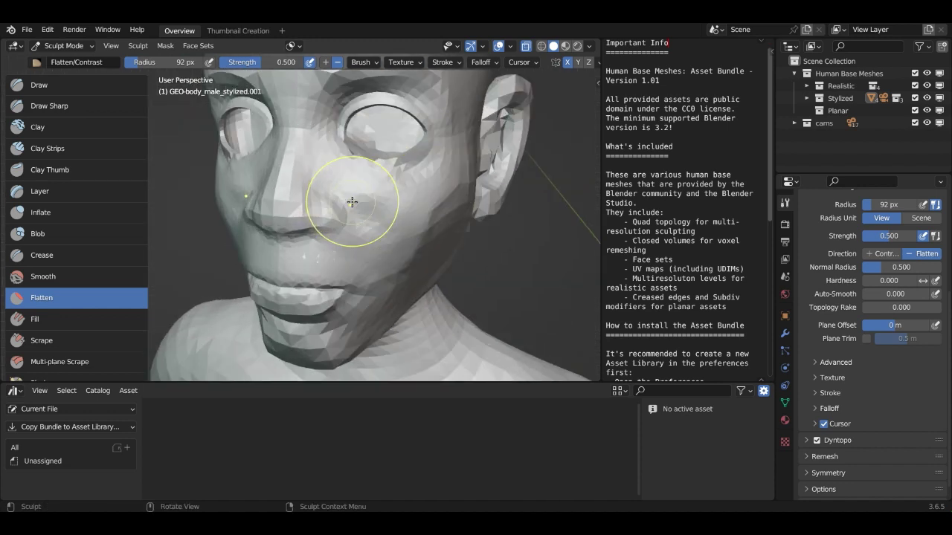
{"action": "scroll", "coordinate": [298, 197], "scroll_direction": "down", "scroll_amount": 2}
{"action": "middle_click_drag", "start_coordinate": [287, 202], "coordinate": [248, 191]}
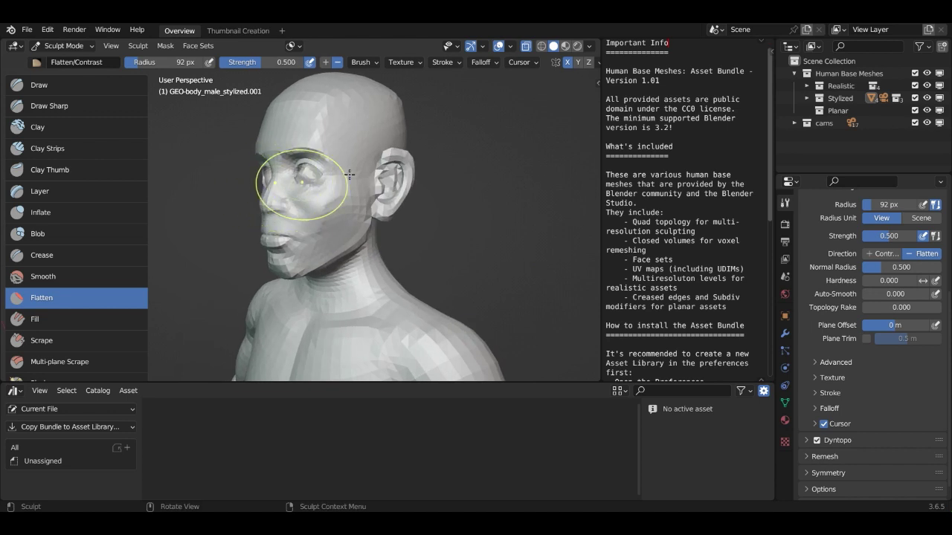
{"action": "scroll", "coordinate": [342, 172], "scroll_direction": "up", "scroll_amount": 3}
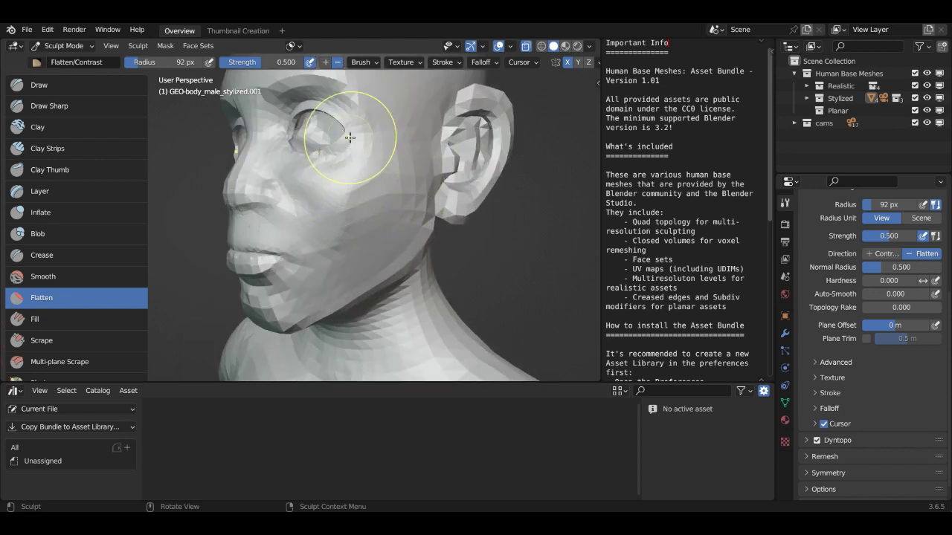
{"action": "mouse_move", "coordinate": [406, 155]}
{"action": "left_mouse_down"}
{"action": "mouse_move", "coordinate": [372, 162]}
{"action": "mouse_move", "coordinate": [379, 180]}
{"action": "mouse_move", "coordinate": [368, 162]}
{"action": "left_mouse_up"}
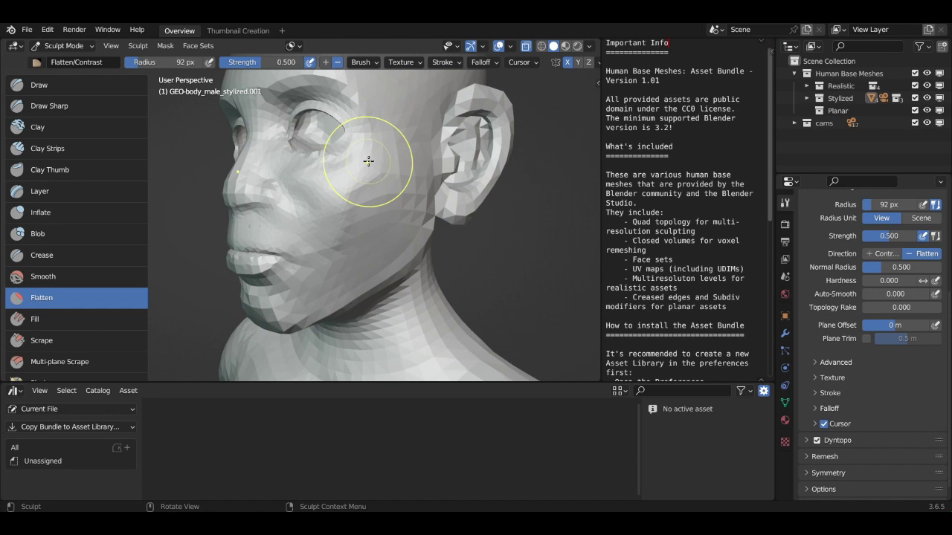
Step: Leave Sculpt Mode, select the original stylized male base mesh and open it in Edit Mode
{"action": "key", "text": "KP_1"}
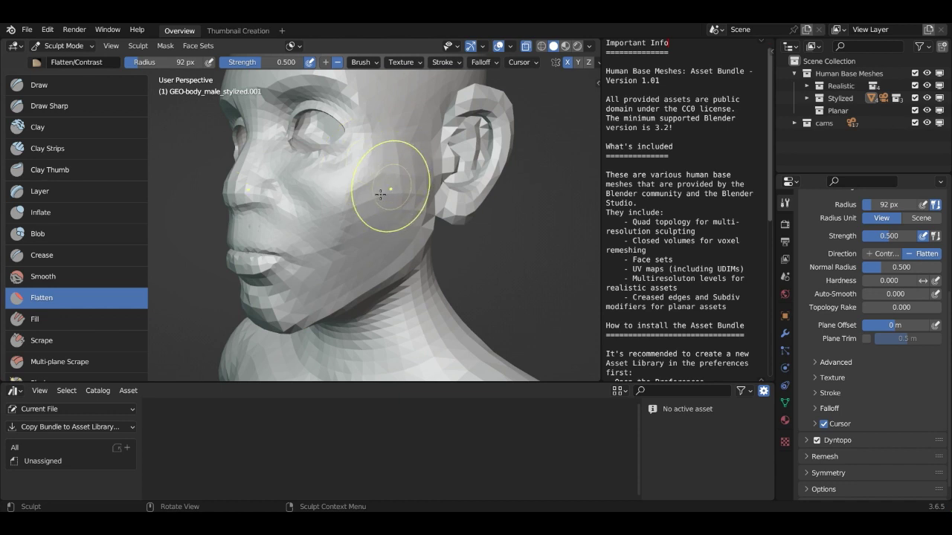
{"action": "scroll", "coordinate": [458, 203], "scroll_direction": "down", "scroll_amount": 3}
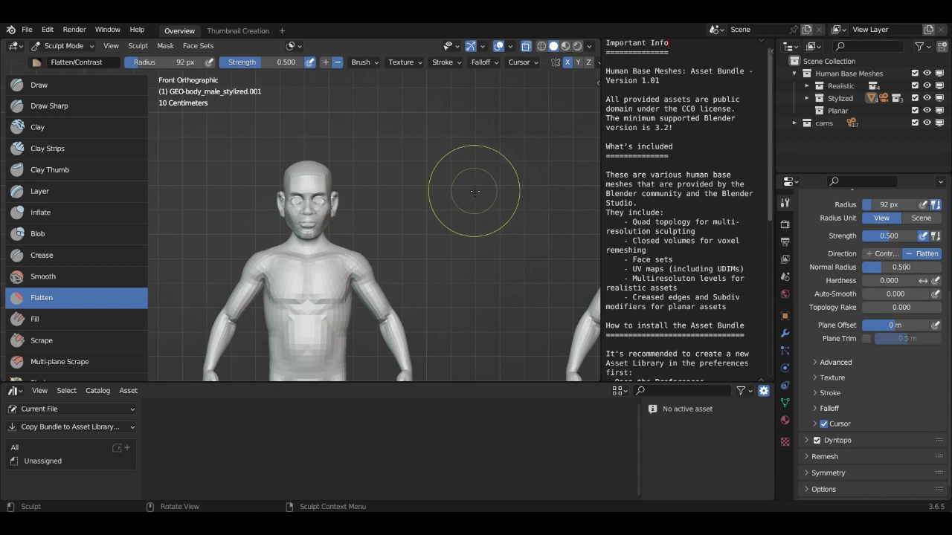
{"action": "scroll", "coordinate": [446, 203], "scroll_direction": "up", "scroll_amount": 1}
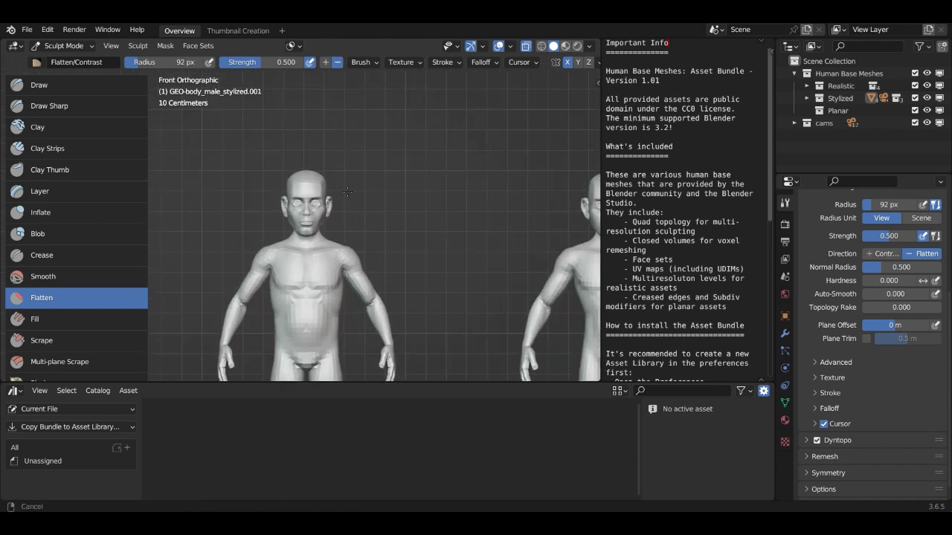
{"action": "middle_click_drag", "start_coordinate": [443, 194], "coordinate": [247, 170], "text": "shift"}
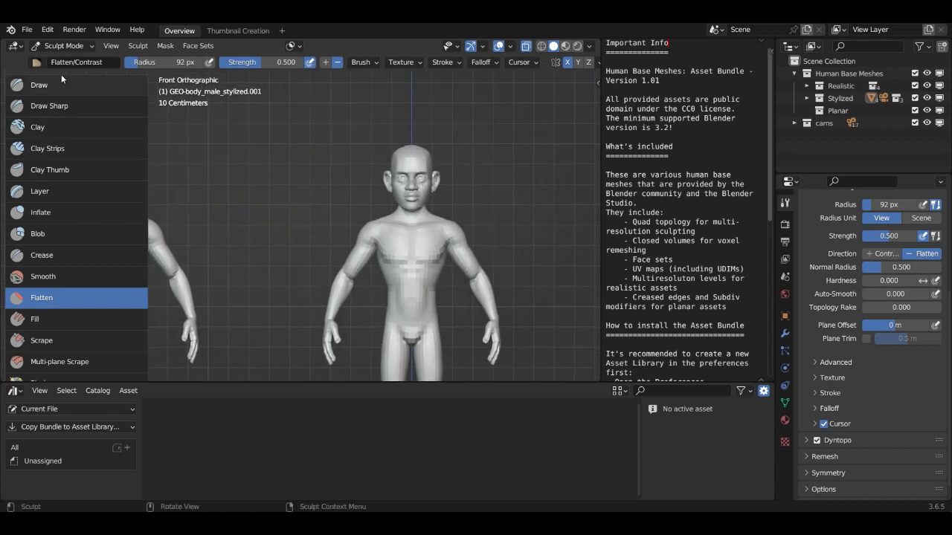
{"action": "left_click", "coordinate": [61, 46]}
{"action": "left_click", "coordinate": [60, 23]}
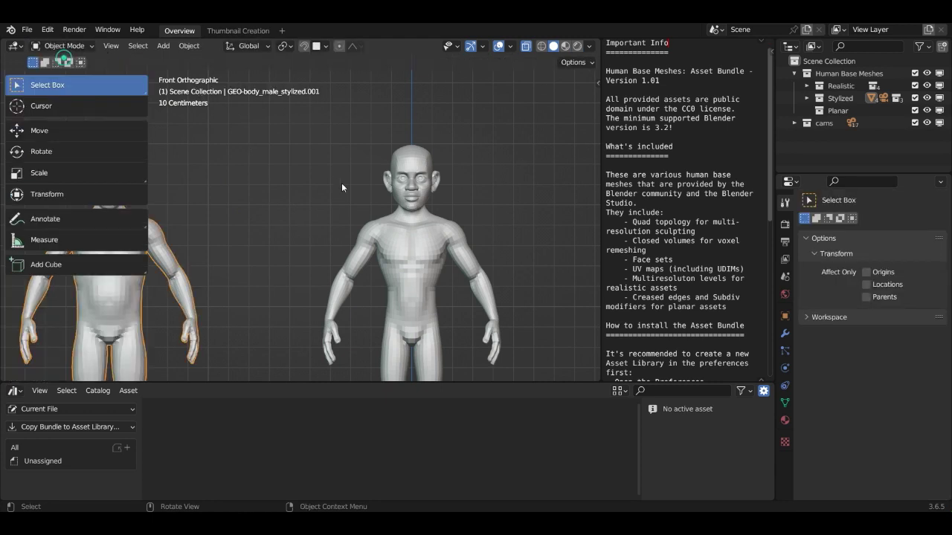
{"action": "left_click", "coordinate": [443, 248]}
{"action": "scroll", "coordinate": [422, 213], "scroll_direction": "up", "scroll_amount": 2}
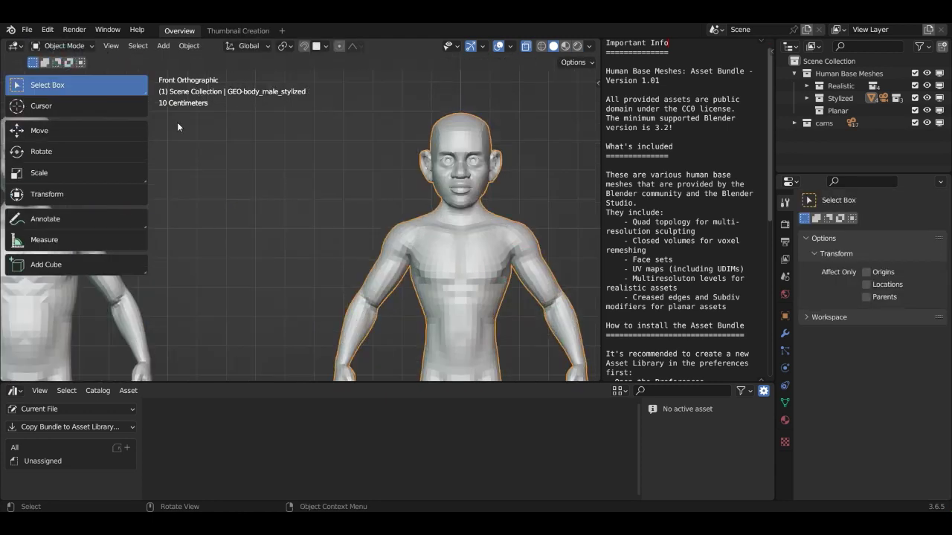
{"action": "left_click", "coordinate": [63, 46]}
{"action": "left_click", "coordinate": [68, 75]}
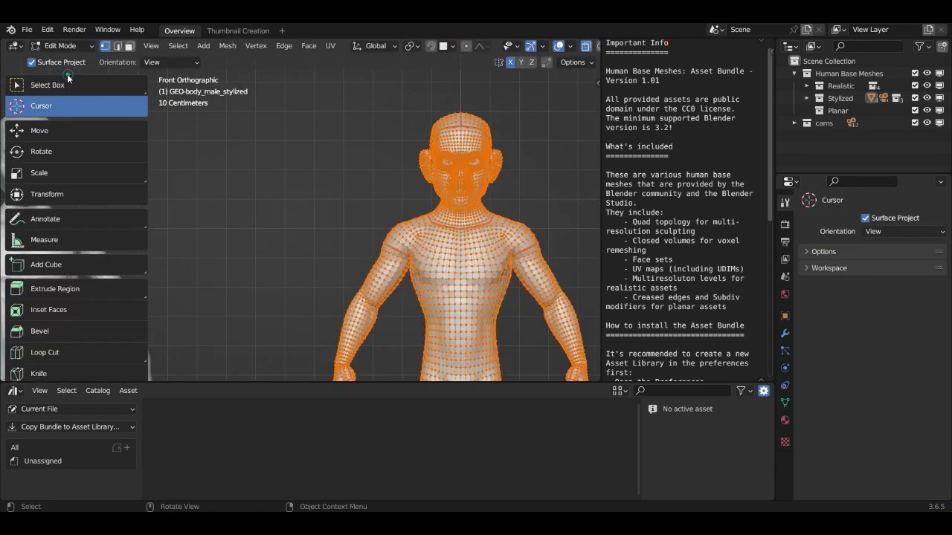
Step: Examine the original base mesh's topology on the face and body, and compare the figure with the sculpted copy
{"action": "scroll", "coordinate": [485, 158], "scroll_direction": "up", "scroll_amount": 3}
{"action": "middle_click_drag", "start_coordinate": [425, 173], "coordinate": [238, 134], "text": "shift"}
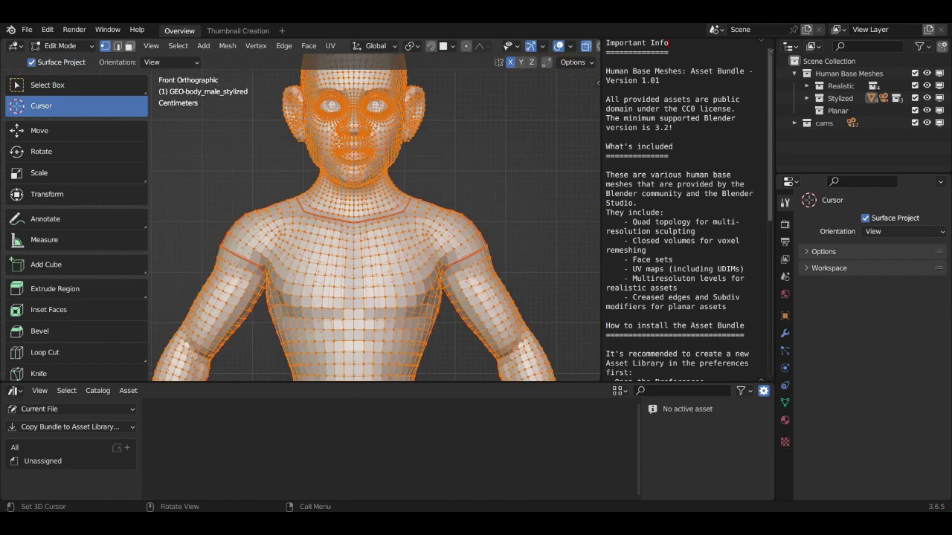
{"action": "scroll", "coordinate": [354, 142], "scroll_direction": "up", "scroll_amount": 4}
{"action": "scroll", "coordinate": [354, 142], "scroll_direction": "down", "scroll_amount": 5}
{"action": "scroll", "coordinate": [436, 215], "scroll_direction": "up", "scroll_amount": 5}
{"action": "middle_click_drag", "start_coordinate": [436, 215], "coordinate": [490, 191]}
{"action": "scroll", "coordinate": [490, 191], "scroll_direction": "down", "scroll_amount": 6}
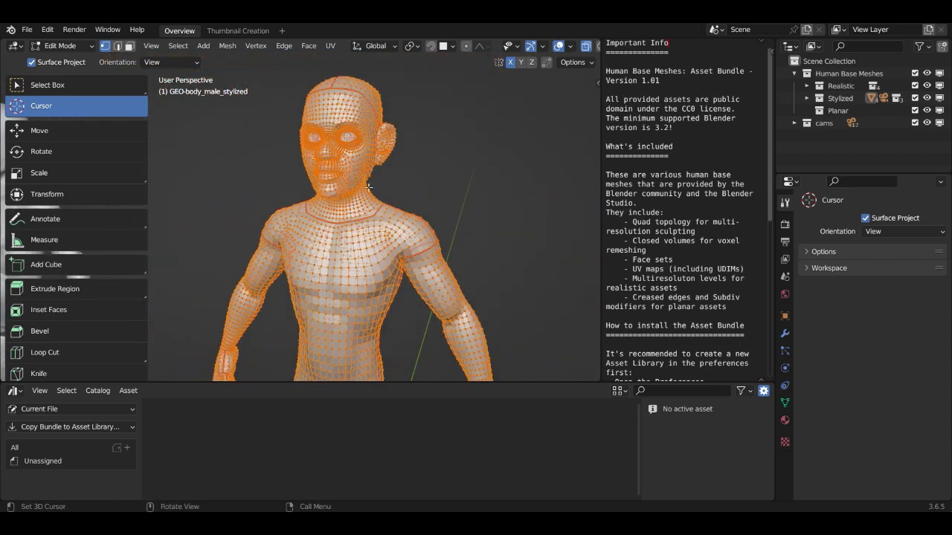
{"action": "key", "text": "KP_1"}
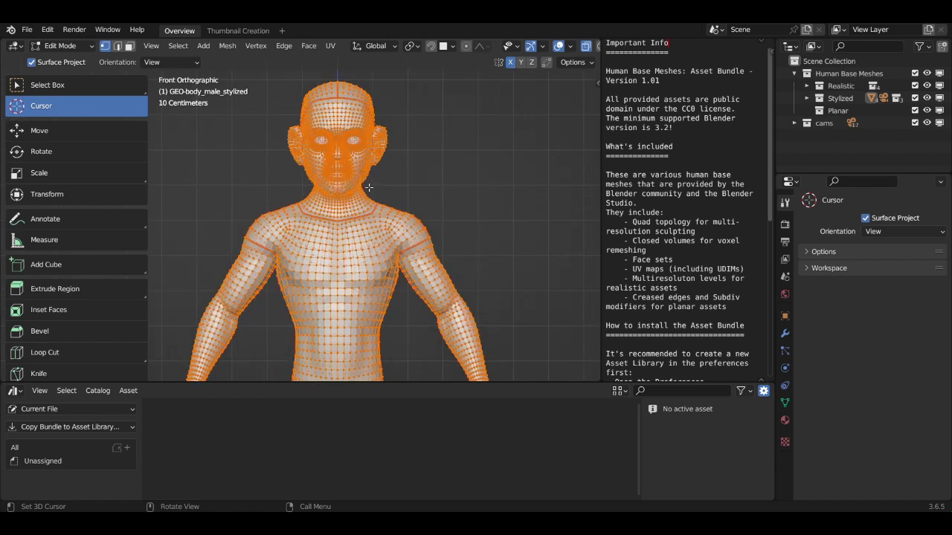
{"action": "scroll", "coordinate": [362, 188], "scroll_direction": "down", "scroll_amount": 5}
{"action": "left_click_drag", "start_coordinate": [223, 165], "coordinate": [281, 166]}
{"action": "middle_click_drag", "start_coordinate": [281, 167], "coordinate": [408, 170], "text": "shift"}
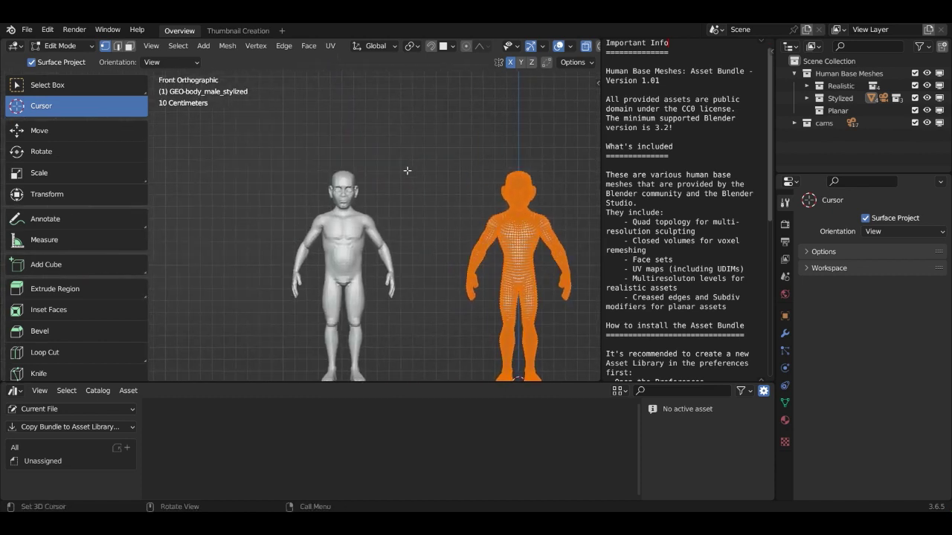
Step: Leave Edit Mode on the original base mesh, select the sculpted copy and open it in Edit Mode
{"action": "scroll", "coordinate": [409, 171], "scroll_direction": "up", "scroll_amount": 4}
{"action": "left_click", "coordinate": [52, 46]}
{"action": "left_click", "coordinate": [49, 63]}
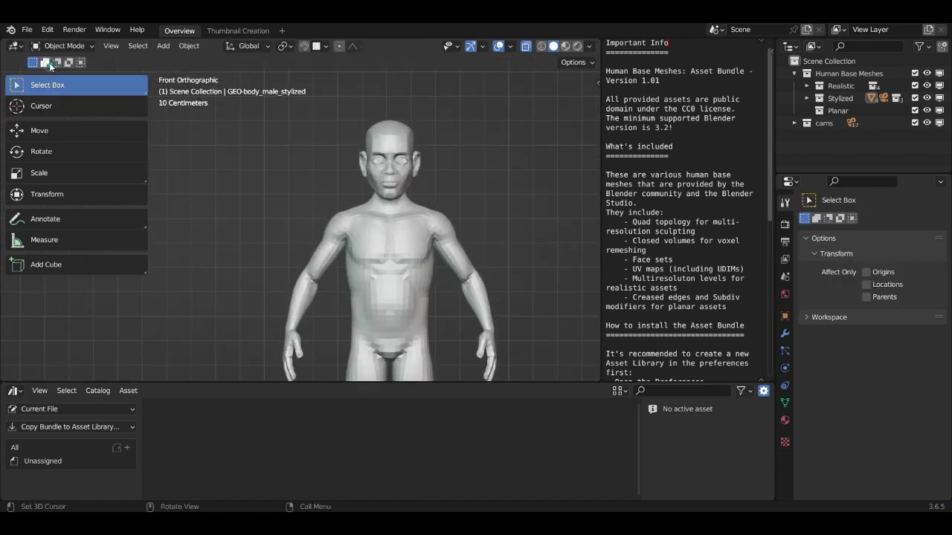
{"action": "left_click", "coordinate": [388, 235]}
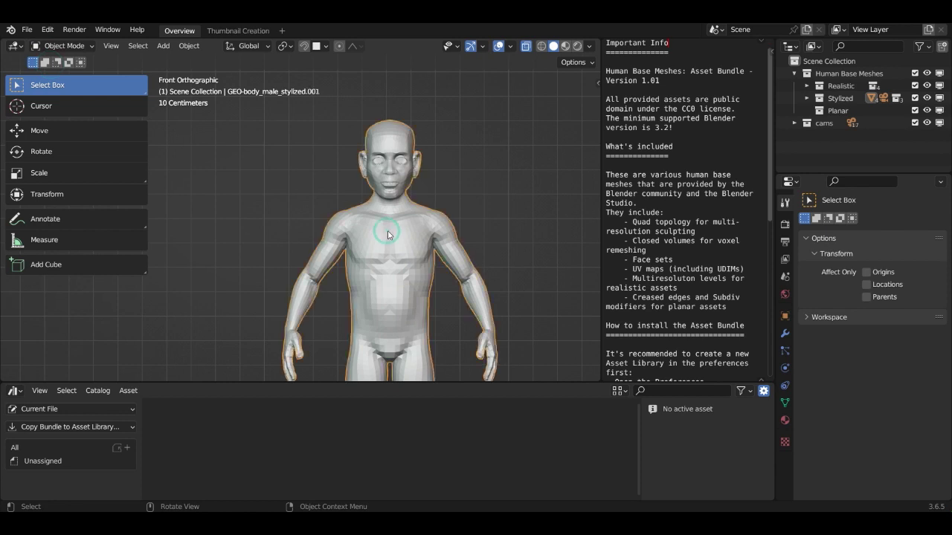
{"action": "scroll", "coordinate": [416, 235], "scroll_direction": "up", "scroll_amount": 3}
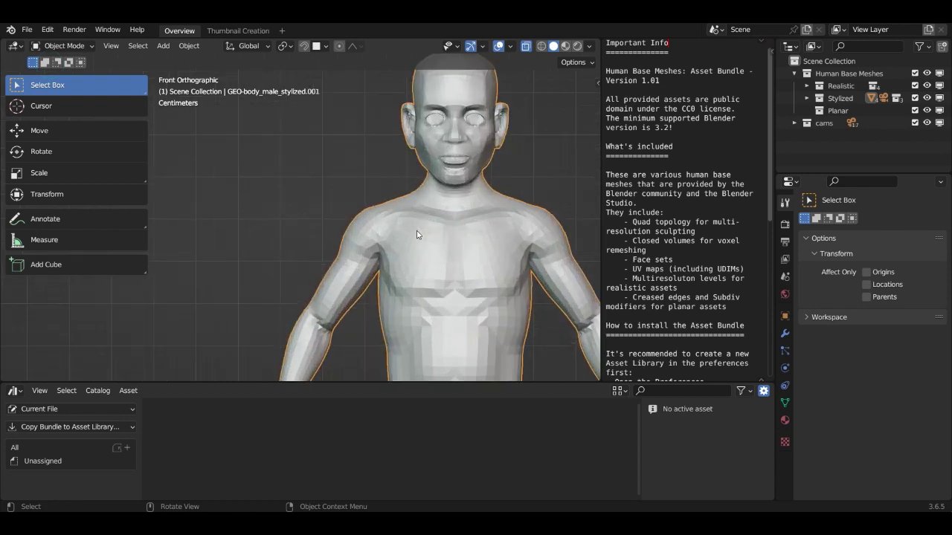
{"action": "left_click", "coordinate": [61, 47]}
{"action": "left_click", "coordinate": [59, 74]}
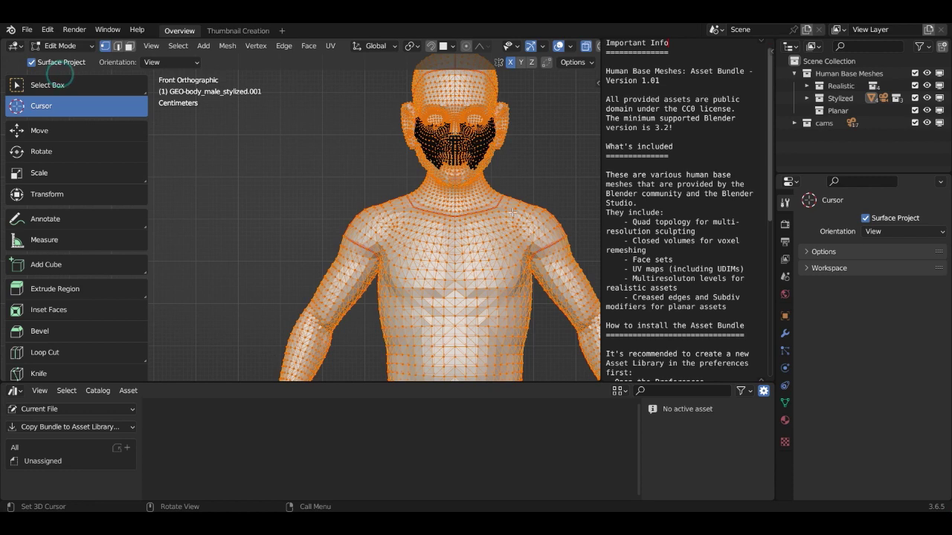
Step: Examine the sculpted copy's topology around the nose, mouth and cheeks, and view the copy beside the original figure
{"action": "scroll", "coordinate": [379, 245], "scroll_direction": "up", "scroll_amount": 2}
{"action": "middle_click_drag", "start_coordinate": [442, 104], "coordinate": [260, 183], "text": "shift"}
{"action": "scroll", "coordinate": [264, 175], "scroll_direction": "up", "scroll_amount": 6}
{"action": "scroll", "coordinate": [405, 141], "scroll_direction": "down", "scroll_amount": 1}
{"action": "middle_click_drag", "start_coordinate": [468, 132], "coordinate": [394, 203], "text": "shift"}
{"action": "scroll", "coordinate": [417, 174], "scroll_direction": "up", "scroll_amount": 3}
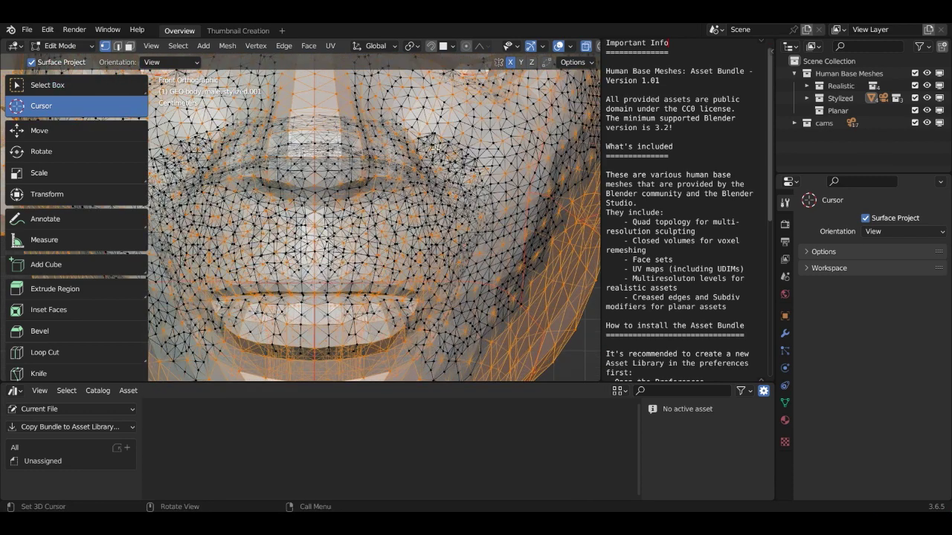
{"action": "scroll", "coordinate": [443, 135], "scroll_direction": "up", "scroll_amount": 4}
{"action": "scroll", "coordinate": [437, 174], "scroll_direction": "down", "scroll_amount": 5}
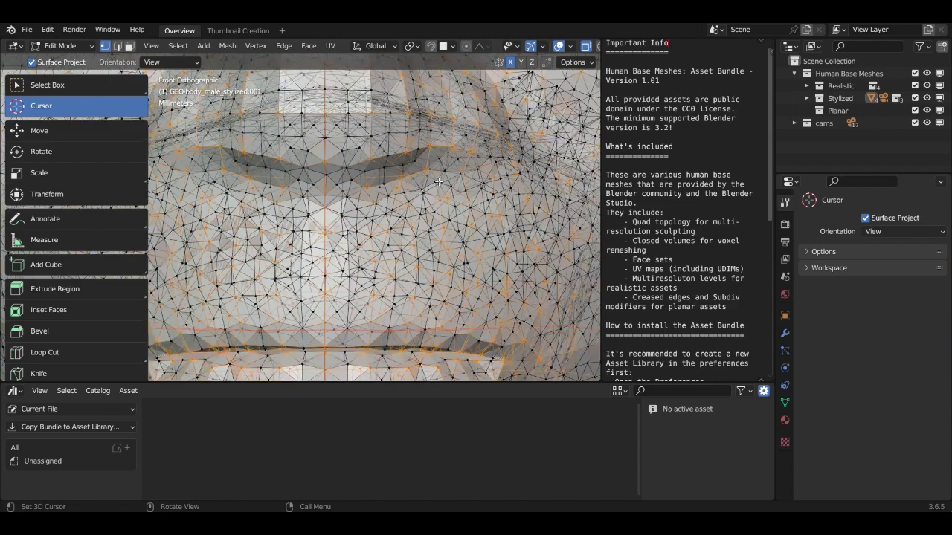
{"action": "scroll", "coordinate": [437, 190], "scroll_direction": "down", "scroll_amount": 1}
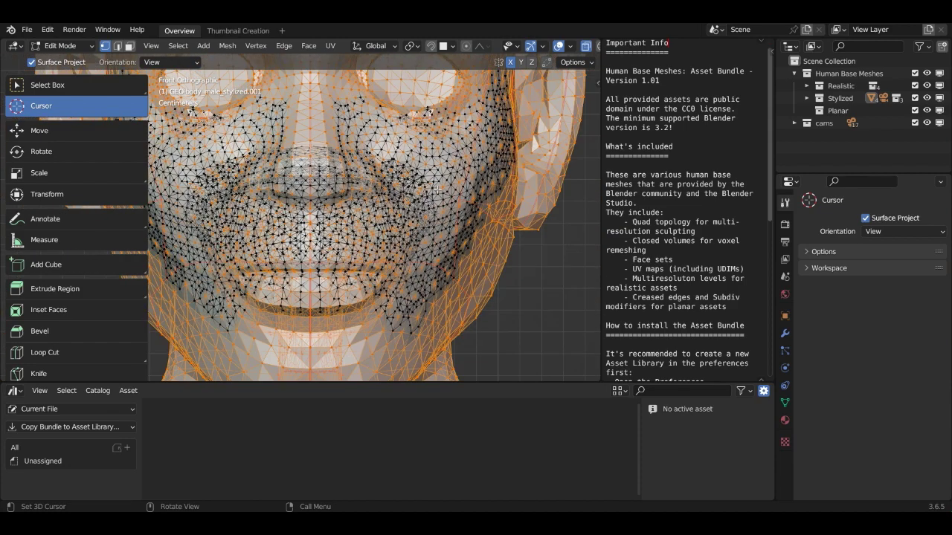
{"action": "middle_click_drag", "start_coordinate": [437, 187], "coordinate": [354, 141]}
{"action": "scroll", "coordinate": [354, 142], "scroll_direction": "down", "scroll_amount": 1}
{"action": "scroll", "coordinate": [359, 158], "scroll_direction": "up", "scroll_amount": 1}
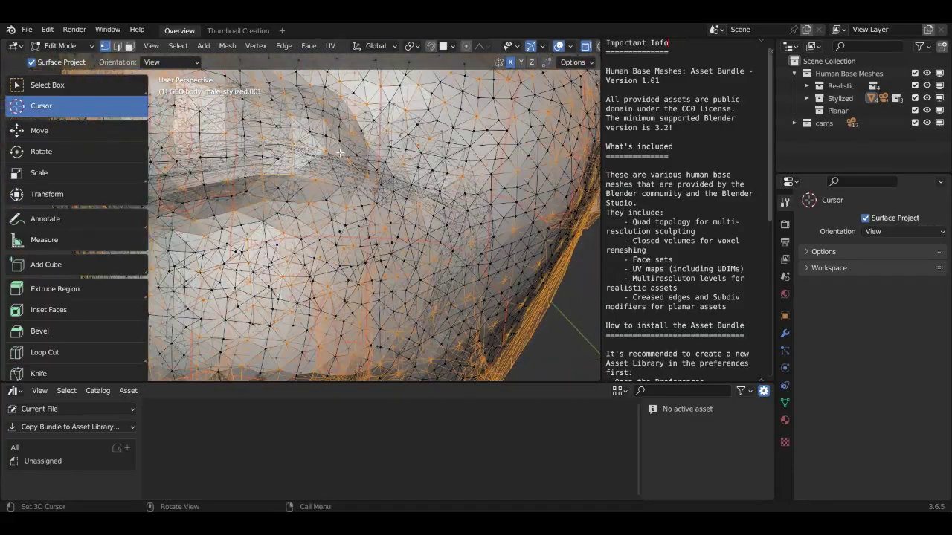
{"action": "scroll", "coordinate": [340, 153], "scroll_direction": "down", "scroll_amount": 5}
{"action": "key", "text": "KP_1"}
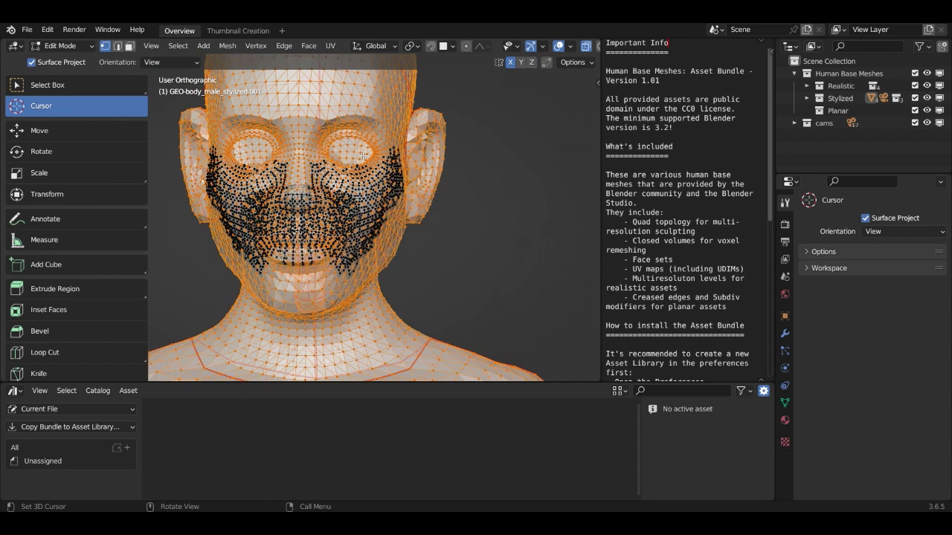
{"action": "scroll", "coordinate": [363, 156], "scroll_direction": "down", "scroll_amount": 6}
{"action": "left_click_drag", "start_coordinate": [441, 172], "coordinate": [265, 148], "text": "shift"}
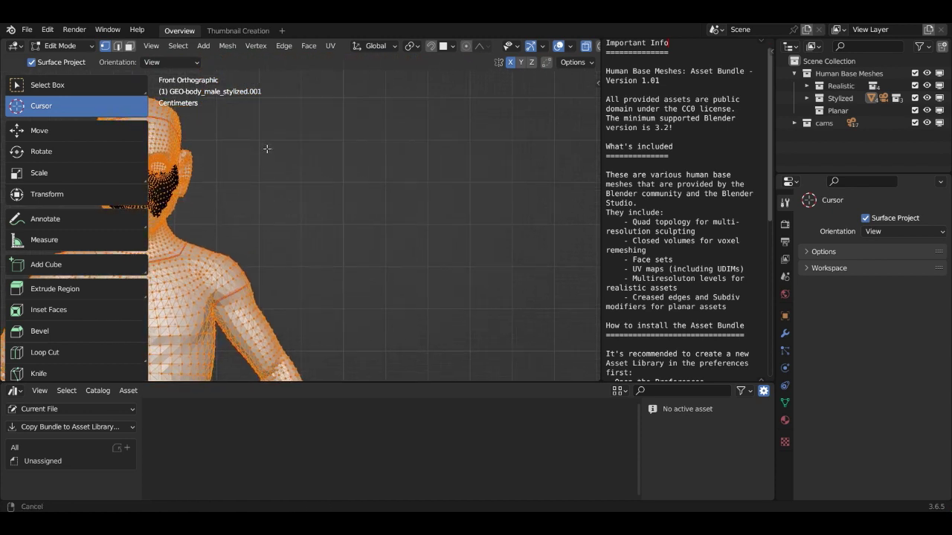
{"action": "scroll", "coordinate": [283, 169], "scroll_direction": "down", "scroll_amount": 3}
{"action": "middle_click_drag", "start_coordinate": [298, 186], "coordinate": [260, 205]}
Step: Return to Object Mode, delete the sculpted copy and select the remaining original base mesh in front view
{"action": "left_click", "coordinate": [63, 46]}
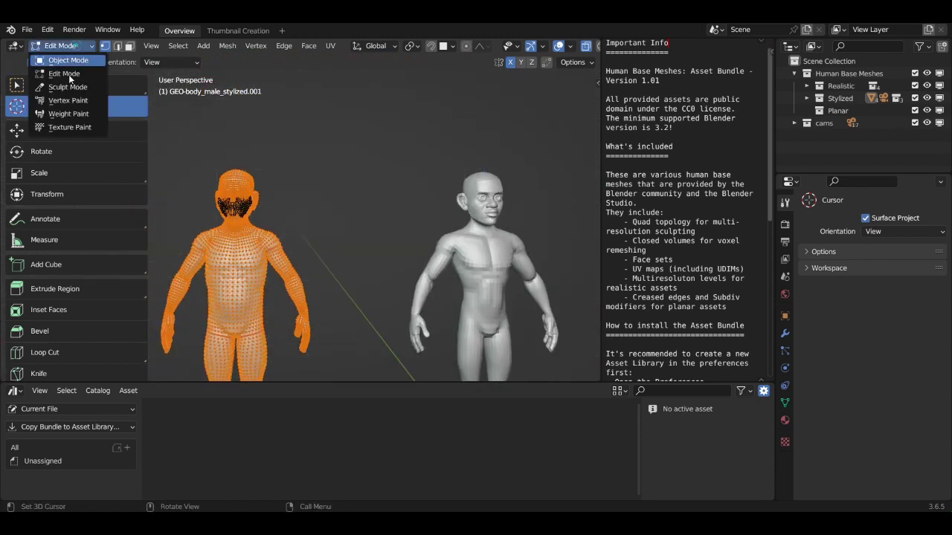
{"action": "left_click", "coordinate": [58, 57]}
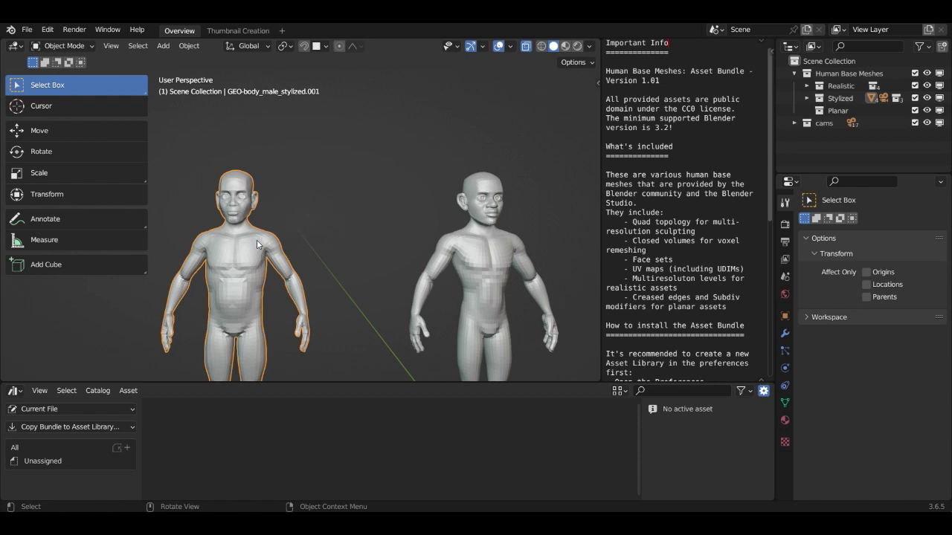
{"action": "key", "text": "Delete"}
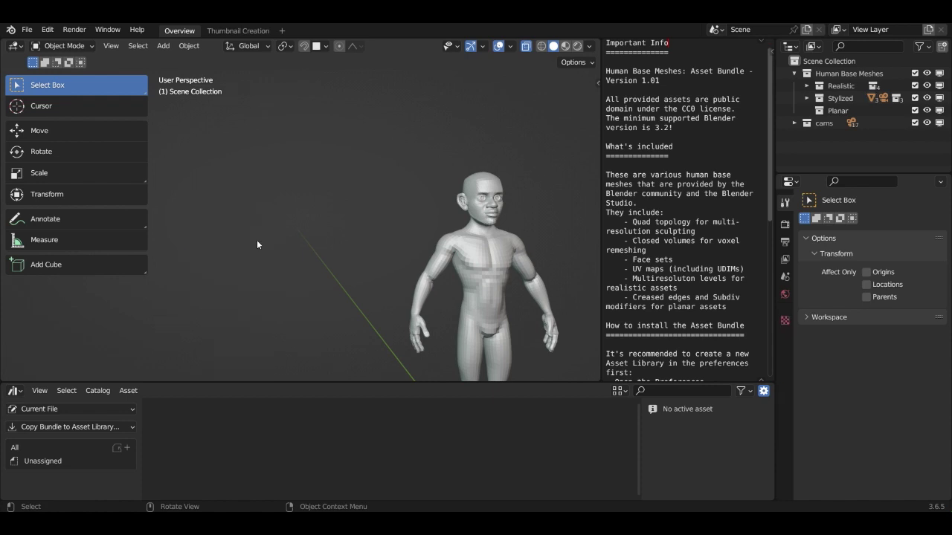
{"action": "left_click", "coordinate": [499, 275]}
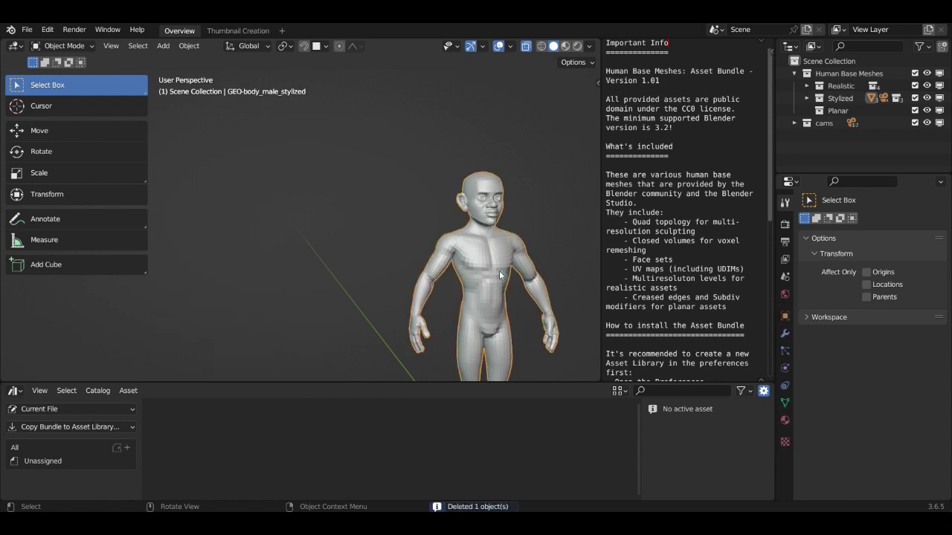
{"action": "key", "text": "KP_1"}
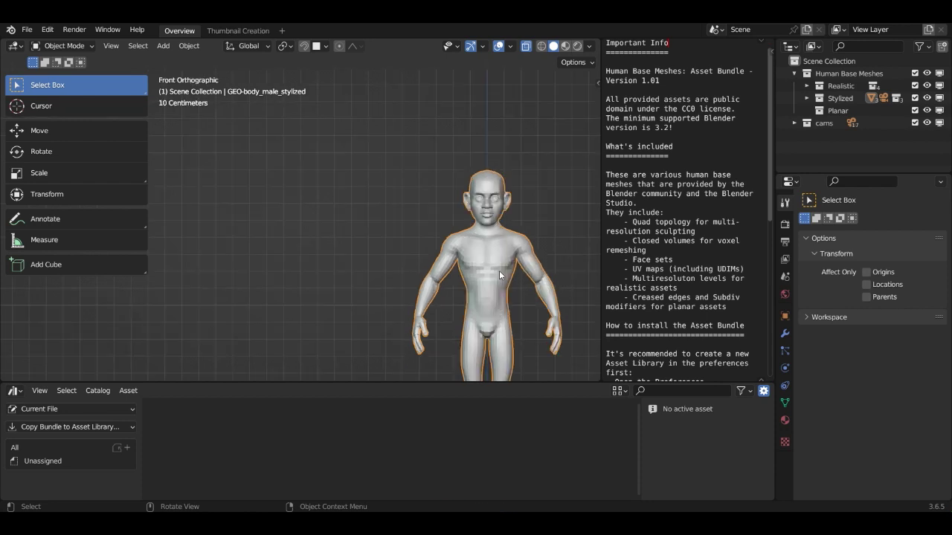
Step: Add a Human (Meta-Rig) armature to the scene for the remaining stylized male base mesh
{"action": "scroll", "coordinate": [319, 205], "scroll_direction": "up", "scroll_amount": 8}
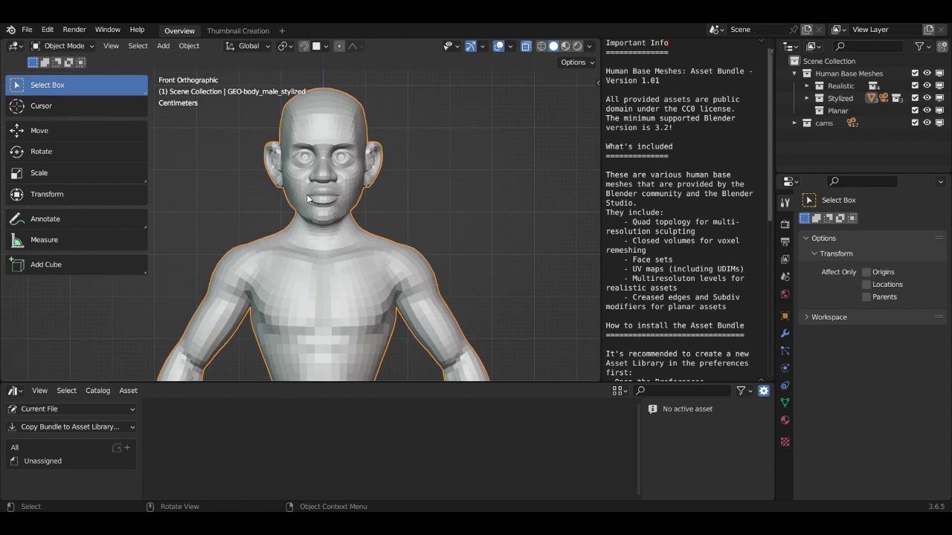
{"action": "scroll", "coordinate": [395, 251], "scroll_direction": "down", "scroll_amount": 8}
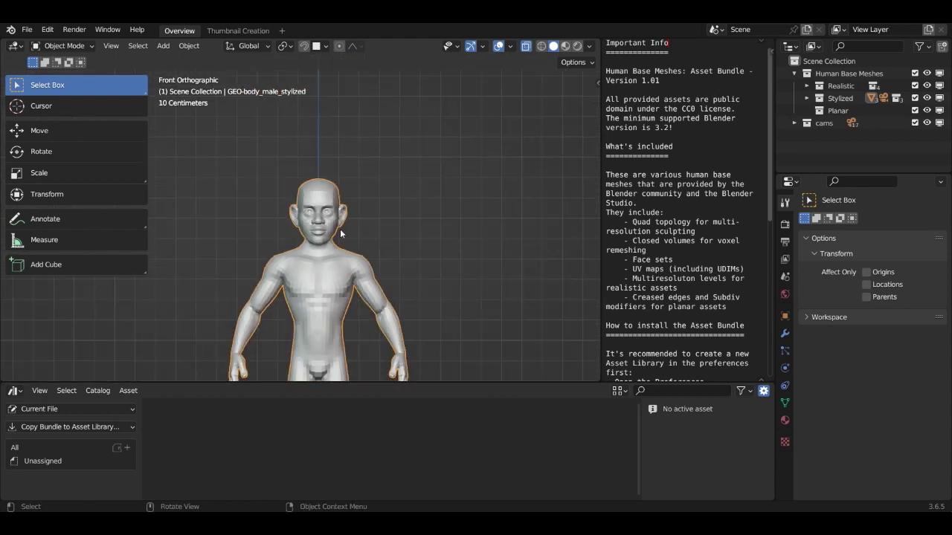
{"action": "middle_click_drag", "start_coordinate": [339, 229], "coordinate": [418, 209], "text": "shift"}
{"action": "scroll", "coordinate": [256, 260], "scroll_direction": "down", "scroll_amount": 4}
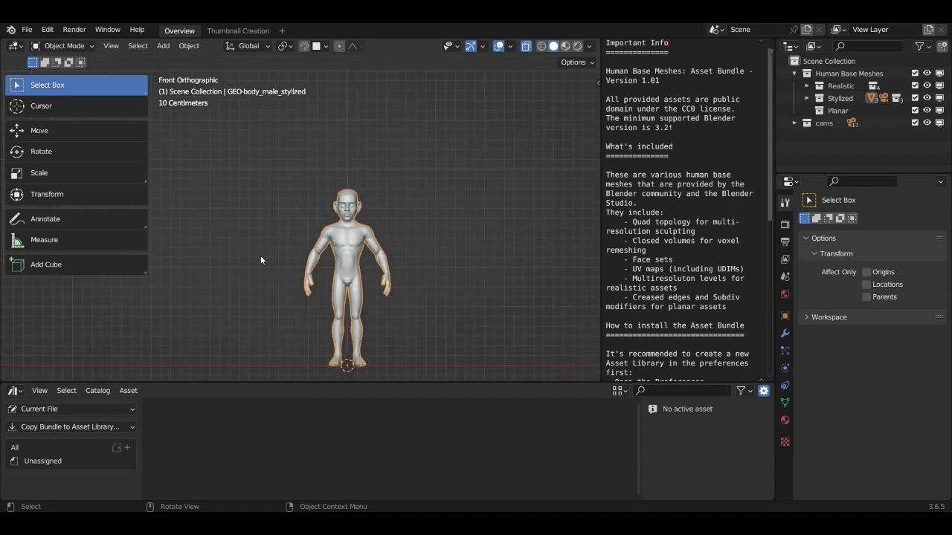
{"action": "key", "text": "shift+a"}
{"action": "mouse_move", "coordinate": [258, 246]}
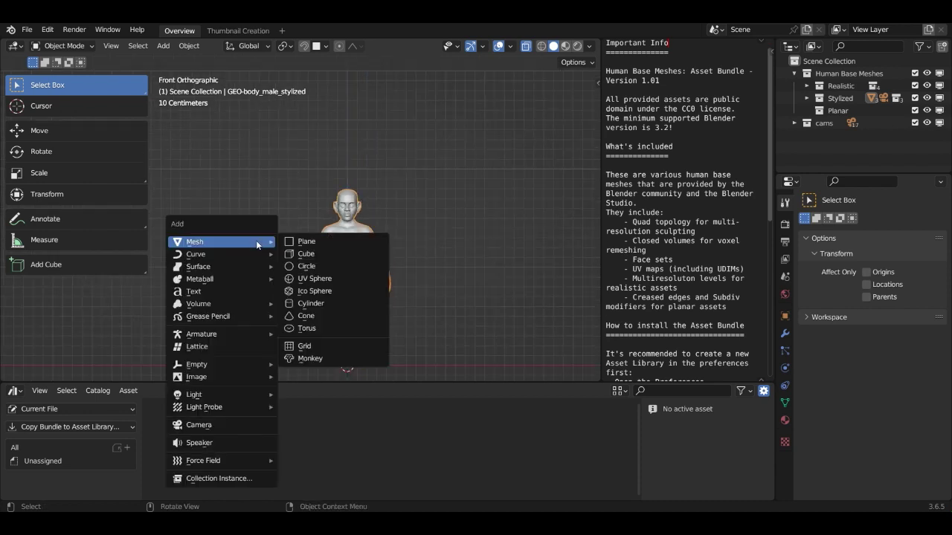
{"action": "mouse_move", "coordinate": [245, 335]}
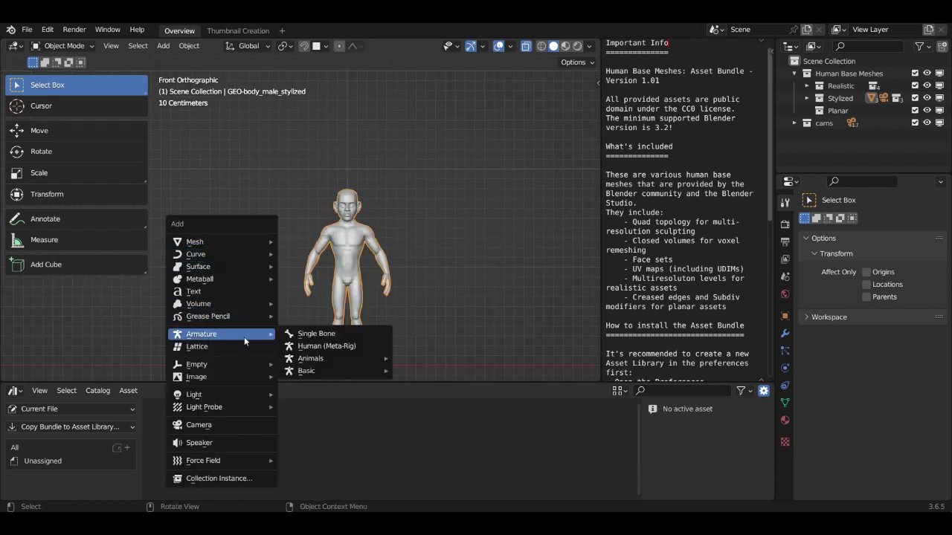
{"action": "left_click", "coordinate": [312, 346]}
Step: Set the metarig's viewport display to In Front so its bones show through the body mesh
{"action": "scroll", "coordinate": [365, 257], "scroll_direction": "up", "scroll_amount": 4}
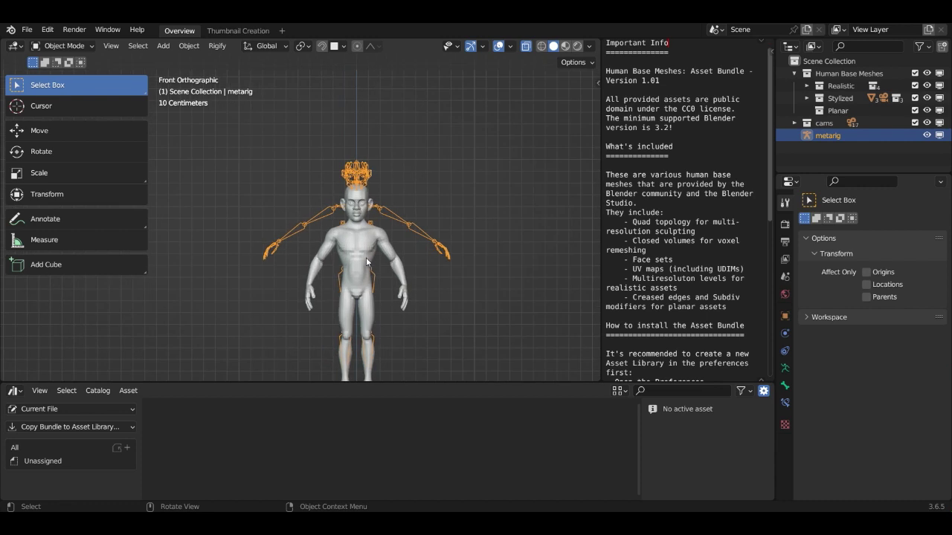
{"action": "middle_click_drag", "start_coordinate": [375, 257], "coordinate": [371, 195], "text": "shift"}
{"action": "key", "text": "KP_1"}
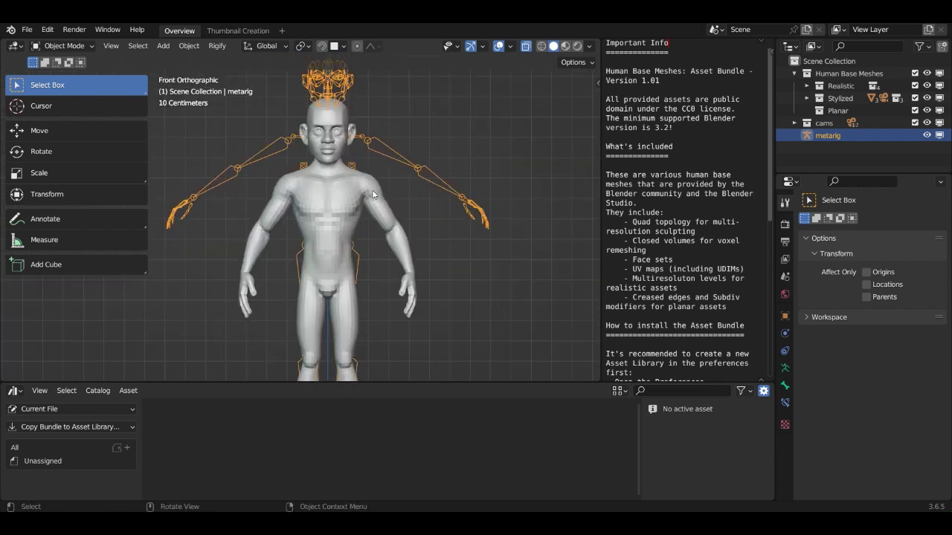
{"action": "scroll", "coordinate": [393, 185], "scroll_direction": "down", "scroll_amount": 3}
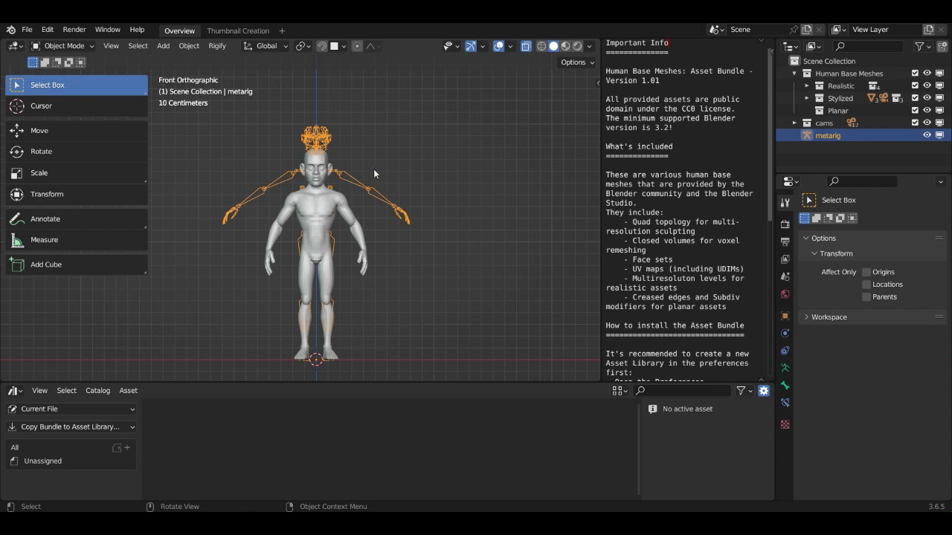
{"action": "scroll", "coordinate": [343, 173], "scroll_direction": "up", "scroll_amount": 6}
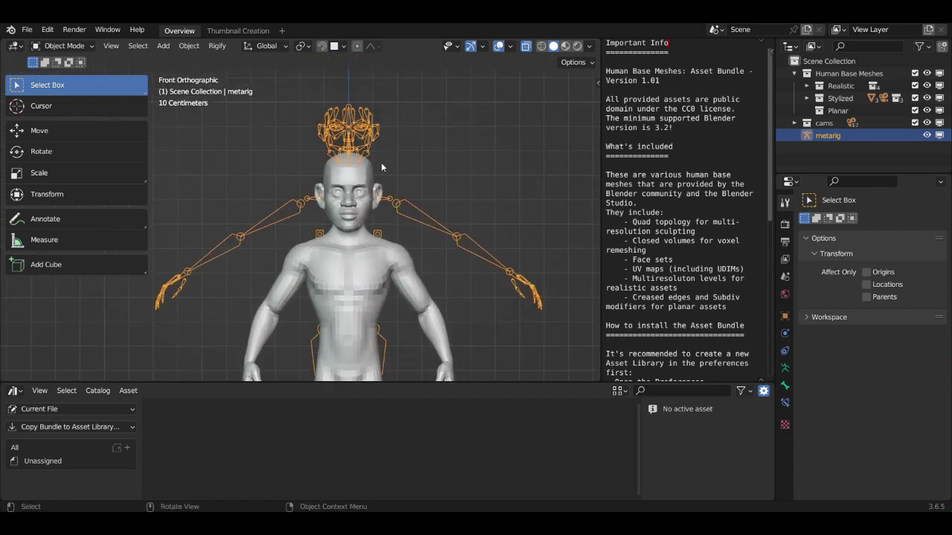
{"action": "scroll", "coordinate": [393, 156], "scroll_direction": "down", "scroll_amount": 5}
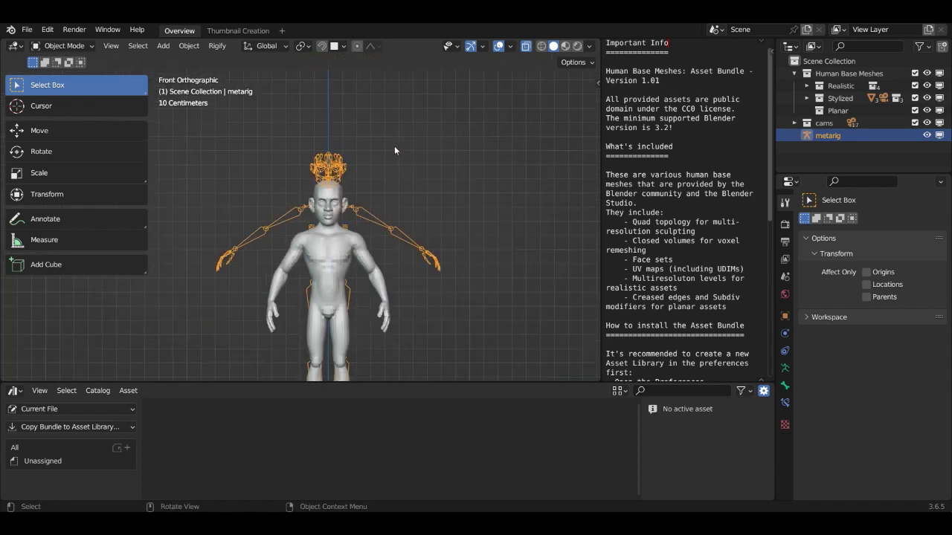
{"action": "left_click", "coordinate": [477, 158]}
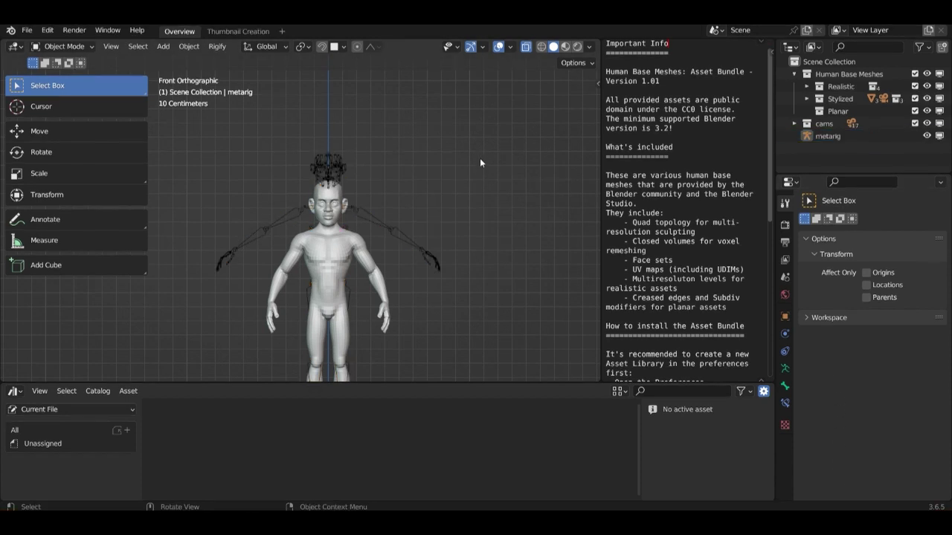
{"action": "left_click", "coordinate": [341, 162]}
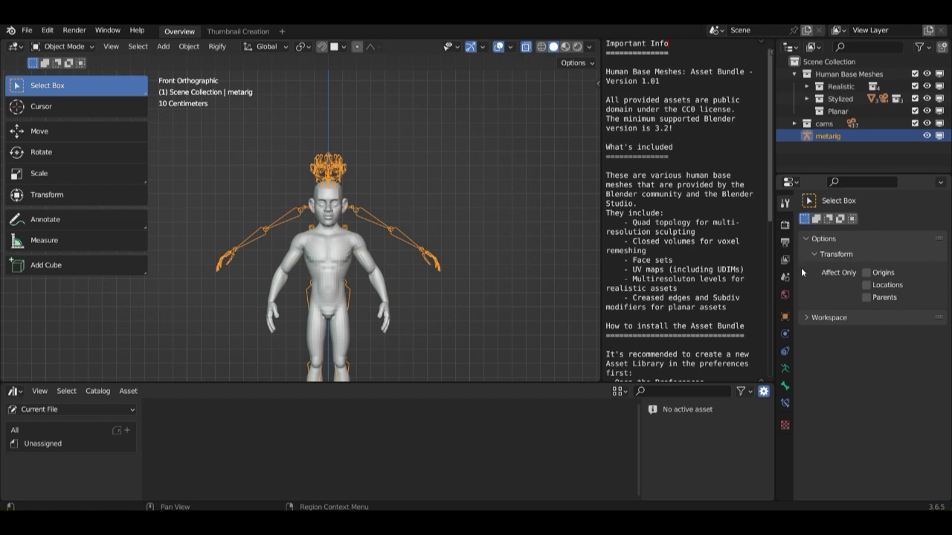
{"action": "left_click", "coordinate": [784, 316]}
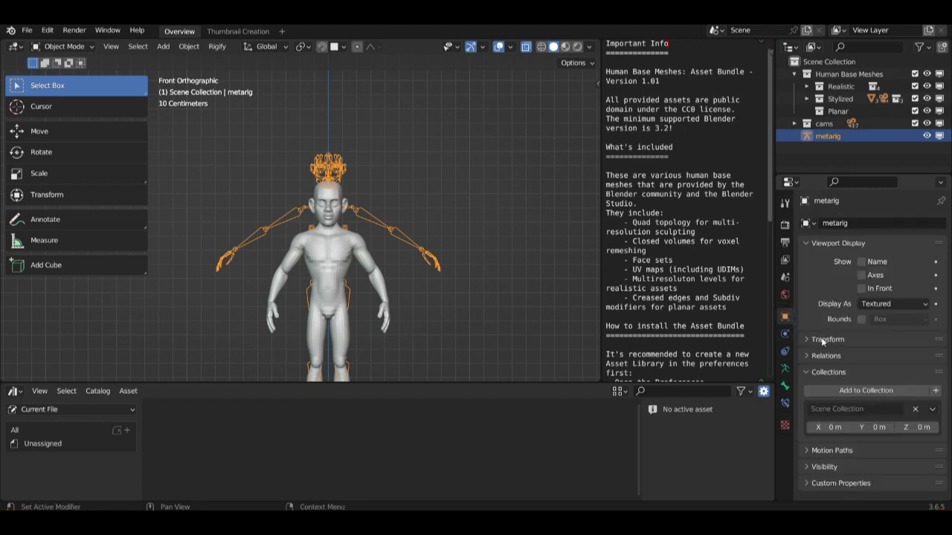
{"action": "left_click", "coordinate": [861, 289]}
{"action": "middle_click_drag", "start_coordinate": [540, 275], "coordinate": [449, 215]}
{"action": "key", "text": "KP_1"}
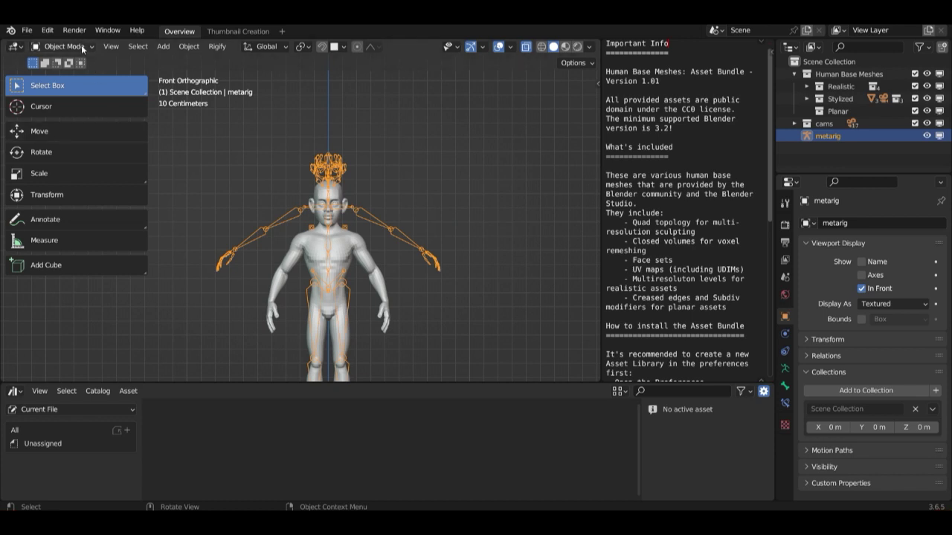
Step: Open the metarig in Edit Mode and turn on X-axis mirroring for bone editing
{"action": "left_click", "coordinate": [355, 132]}
{"action": "left_click", "coordinate": [58, 46]}
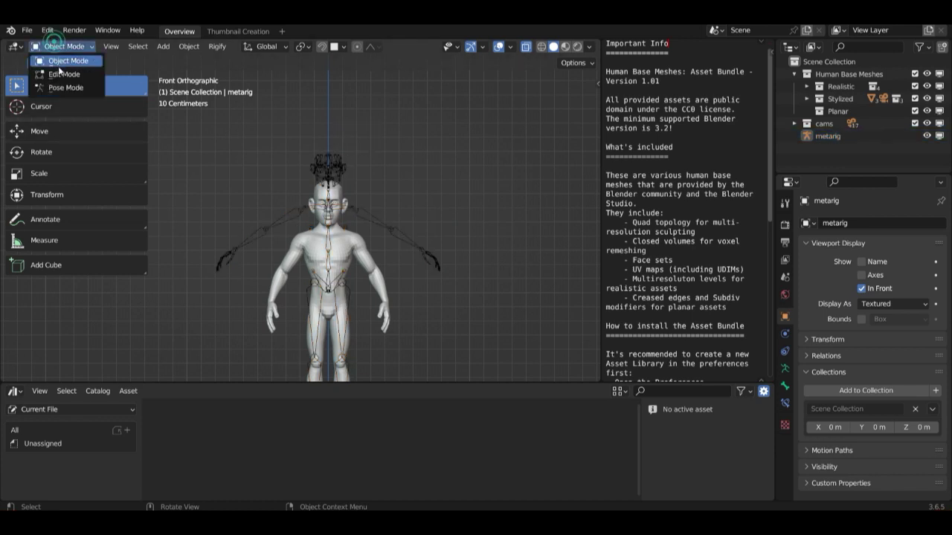
{"action": "left_click", "coordinate": [63, 74]}
{"action": "scroll", "coordinate": [384, 236], "scroll_direction": "up", "scroll_amount": 2}
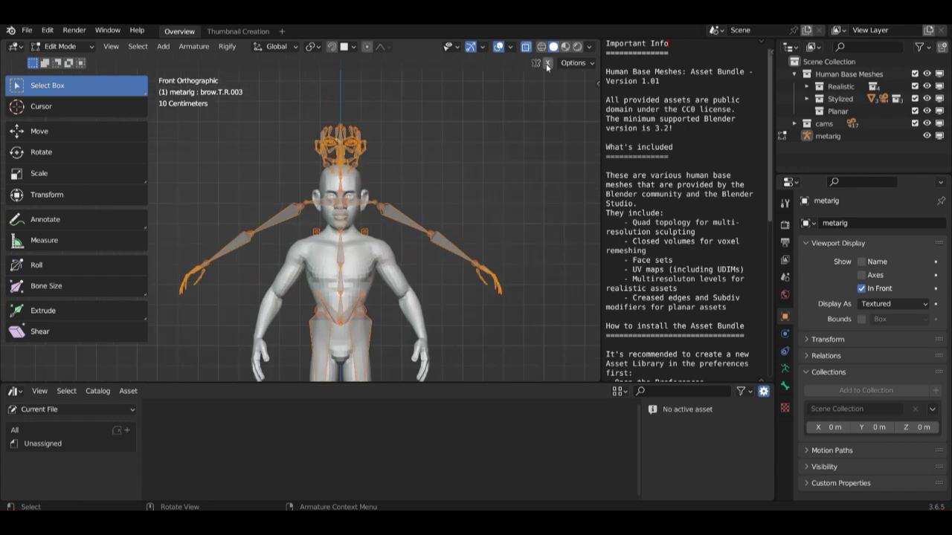
Step: Try moving the wrist joint of the forearm.L bone inward and down with mirroring, and cancel the move
{"action": "left_click", "coordinate": [451, 247]}
{"action": "left_click", "coordinate": [475, 263]}
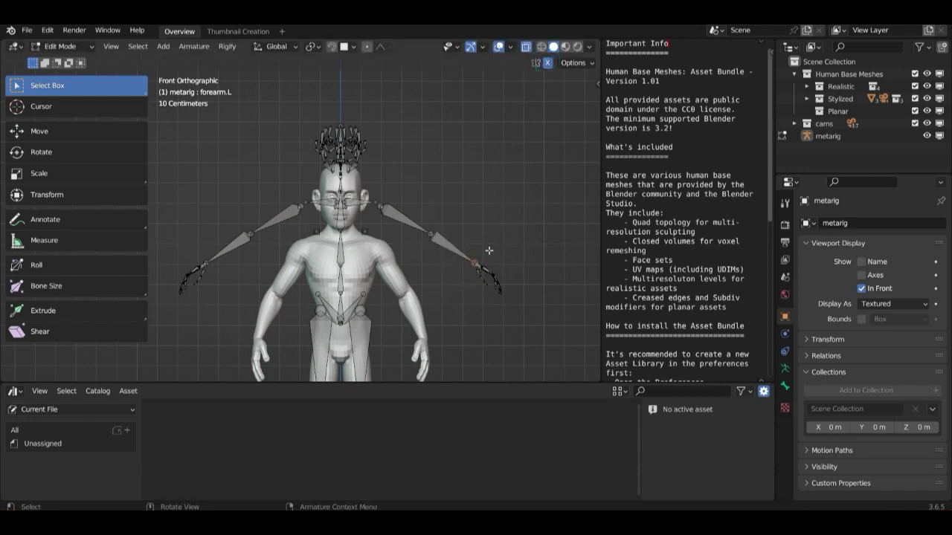
{"action": "key", "text": "g"}
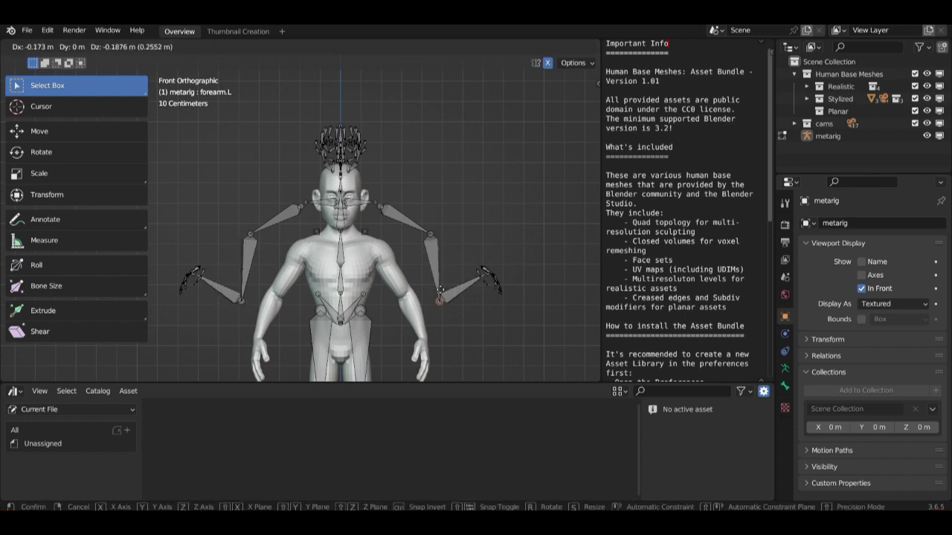
{"action": "right_click", "coordinate": [484, 276]}
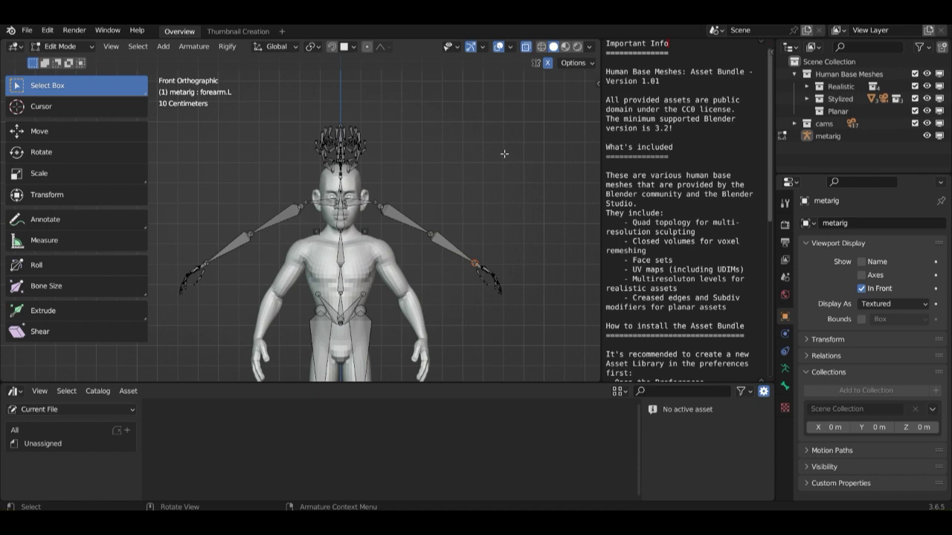
{"action": "scroll", "coordinate": [513, 171], "scroll_direction": "down", "scroll_amount": 1}
{"action": "middle_click_drag", "start_coordinate": [510, 218], "coordinate": [499, 196], "text": "shift"}
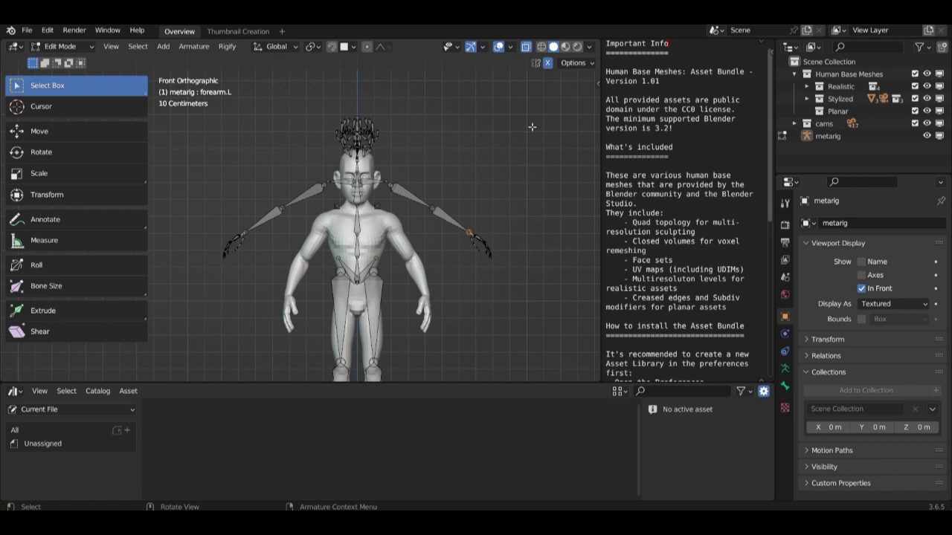
Step: Select the metarig's left arm, hand, face, neck and spine bones together and lower them along Z until the shoulders meet the mesh's shoulders
{"action": "key", "text": "c"}
{"action": "mouse_move", "coordinate": [516, 235]}
{"action": "left_mouse_down"}
{"action": "mouse_move", "coordinate": [405, 149]}
{"action": "mouse_move", "coordinate": [392, 104]}
{"action": "mouse_move", "coordinate": [378, 103]}
{"action": "mouse_move", "coordinate": [367, 122]}
{"action": "left_mouse_up"}
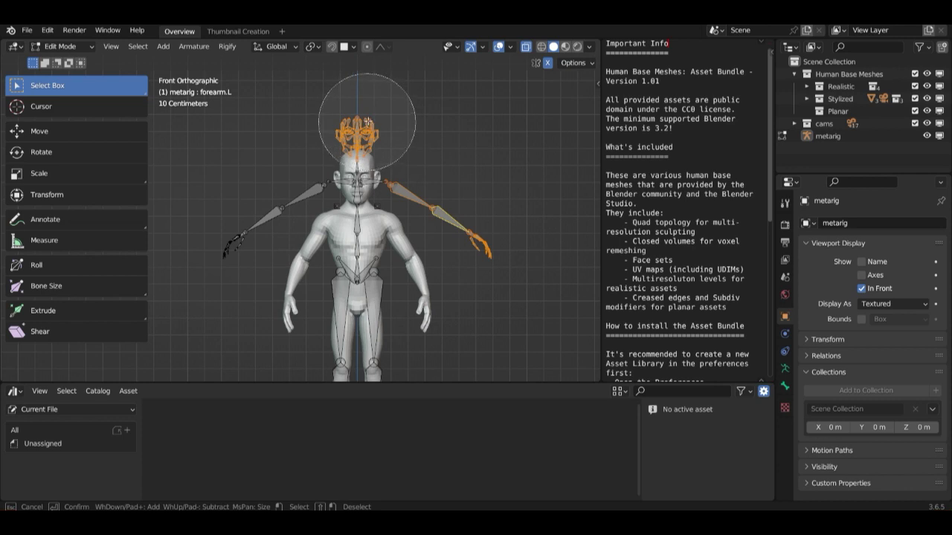
{"action": "scroll", "coordinate": [366, 123], "scroll_direction": "up", "scroll_amount": 10}
{"action": "key", "text": "Escape"}
{"action": "scroll", "coordinate": [398, 177], "scroll_direction": "up", "scroll_amount": 3}
{"action": "left_click", "coordinate": [398, 132], "text": "shift"}
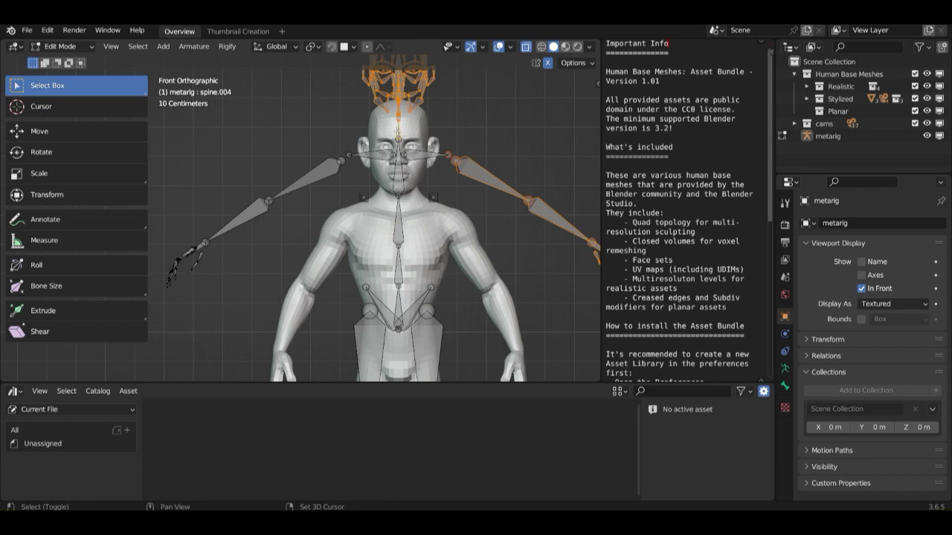
{"action": "scroll", "coordinate": [400, 212], "scroll_direction": "up", "scroll_amount": 2}
{"action": "scroll", "coordinate": [399, 212], "scroll_direction": "up", "scroll_amount": 2}
{"action": "middle_click_drag", "start_coordinate": [400, 212], "coordinate": [381, 128], "text": "shift"}
{"action": "left_click", "coordinate": [364, 223], "text": "shift"}
{"action": "left_click", "coordinate": [399, 186], "text": "shift"}
{"action": "scroll", "coordinate": [408, 206], "scroll_direction": "down", "scroll_amount": 1}
{"action": "scroll", "coordinate": [408, 207], "scroll_direction": "down", "scroll_amount": 1}
{"action": "left_click", "coordinate": [334, 204], "text": "shift"}
{"action": "left_click", "coordinate": [336, 252], "text": "shift"}
{"action": "left_click", "coordinate": [336, 284], "text": "shift"}
{"action": "scroll", "coordinate": [376, 263], "scroll_direction": "down", "scroll_amount": 1}
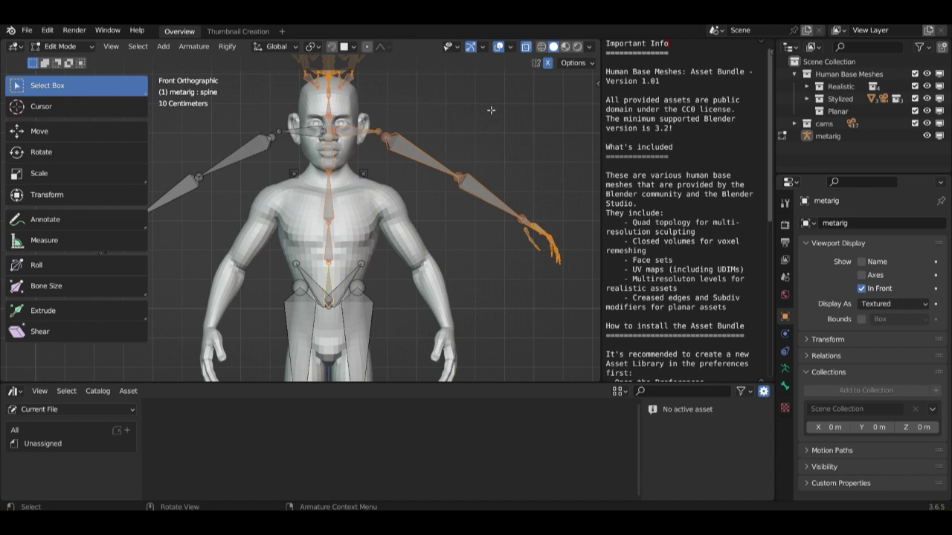
{"action": "key", "text": "g"}
{"action": "key", "text": "z"}
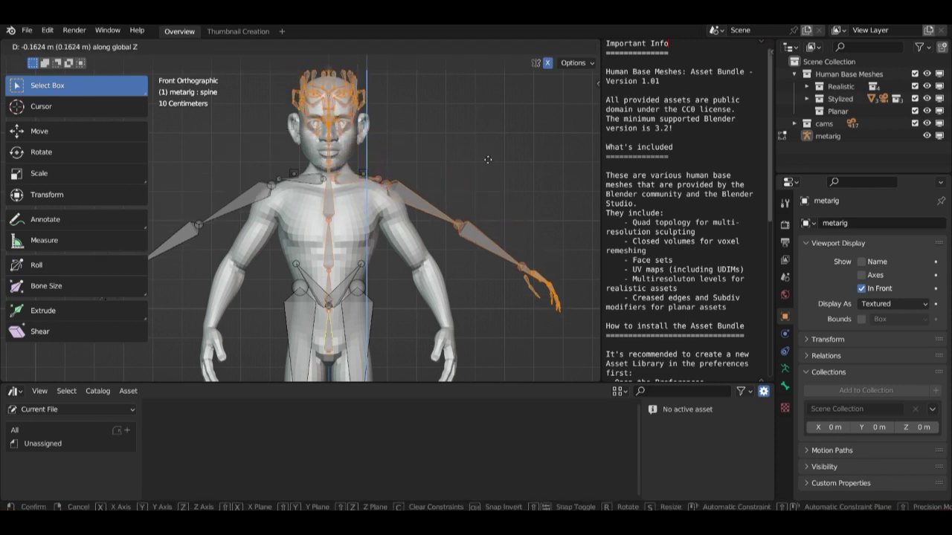
{"action": "left_click", "coordinate": [484, 165]}
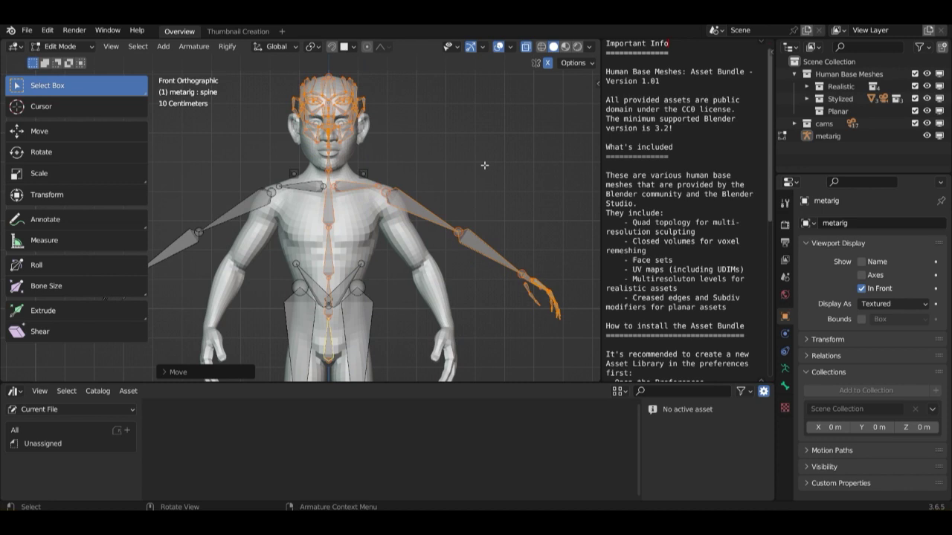
Step: Raise the joint at the upper end of spine.002 about 0.1 m along Z, to the upper chest
{"action": "scroll", "coordinate": [484, 165], "scroll_direction": "down", "scroll_amount": 5}
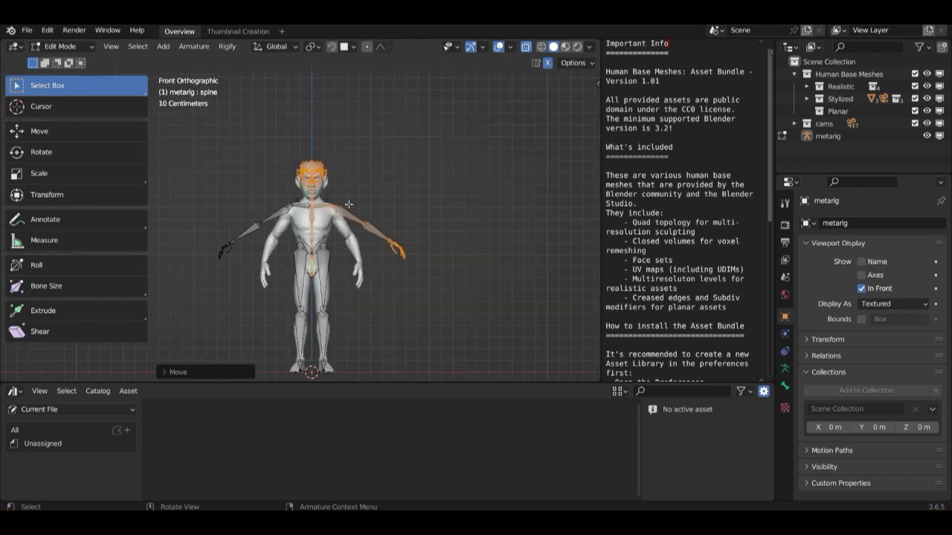
{"action": "scroll", "coordinate": [348, 205], "scroll_direction": "up", "scroll_amount": 4}
{"action": "middle_click_drag", "start_coordinate": [349, 247], "coordinate": [341, 105], "text": "shift"}
{"action": "left_click", "coordinate": [324, 236]}
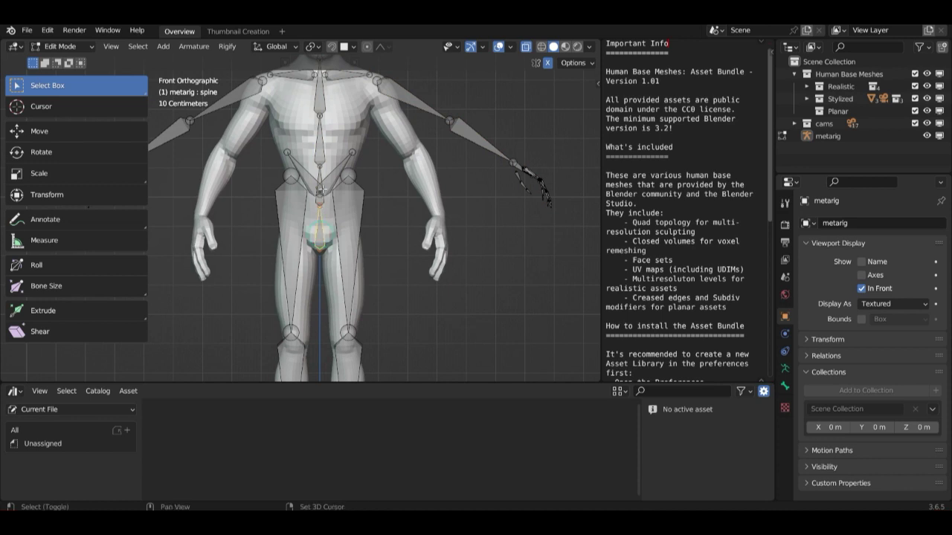
{"action": "middle_click_drag", "start_coordinate": [349, 127], "coordinate": [338, 175], "text": "shift"}
{"action": "left_click", "coordinate": [326, 179]}
{"action": "key", "text": "g"}
{"action": "key", "text": "z"}
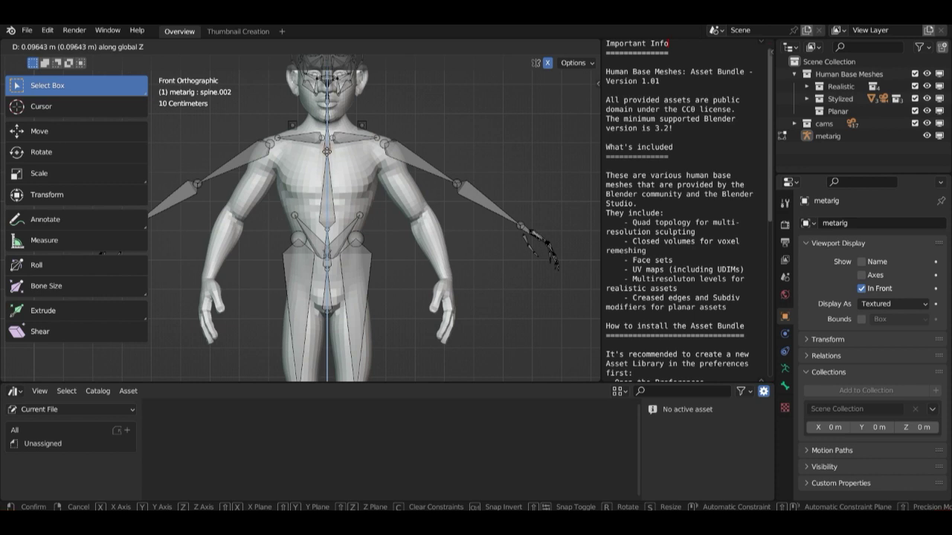
{"action": "left_click", "coordinate": [327, 150]}
Step: Raise the joint at the upper end of spine.001 about 0.15 m along Z, to the chest
{"action": "left_click", "coordinate": [326, 227]}
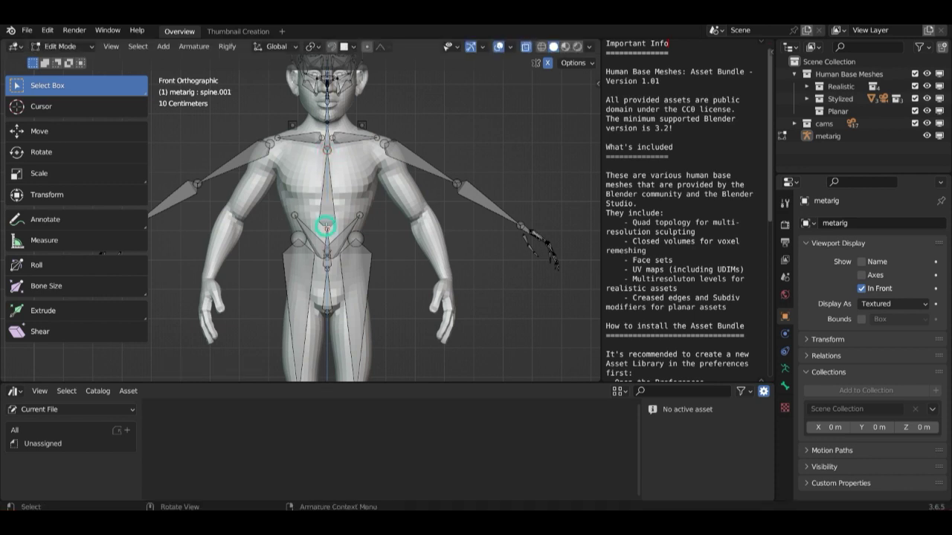
{"action": "key", "text": "g"}
{"action": "key", "text": "z"}
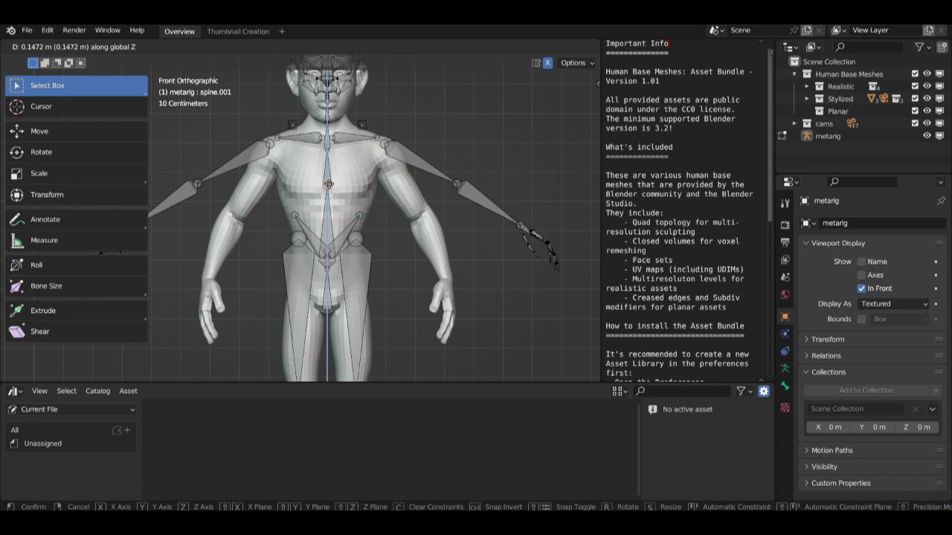
{"action": "left_click", "coordinate": [329, 183]}
Step: Raise the joint between the spine and spine.001 bones along Z to the mesh's abdomen
{"action": "left_click", "coordinate": [327, 256]}
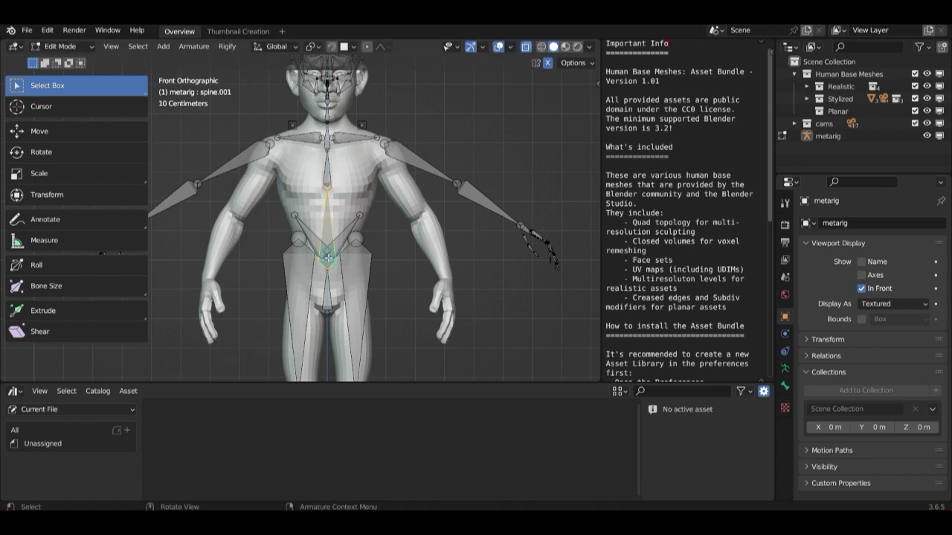
{"action": "left_click", "coordinate": [326, 270]}
{"action": "key", "text": "g"}
{"action": "key", "text": "z"}
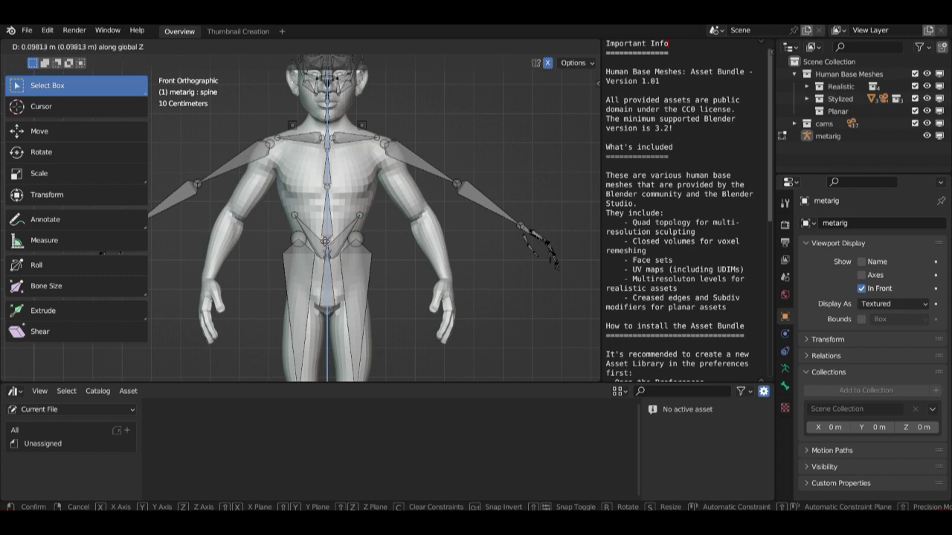
{"action": "left_click", "coordinate": [325, 224]}
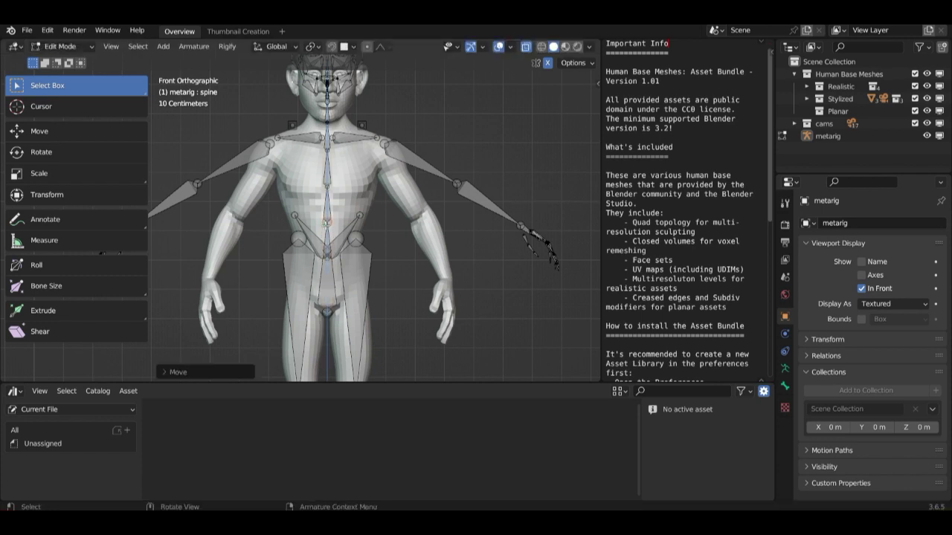
Step: Nudge the upper joint of spine.001 and the upper joint of the spine bone slightly higher along Z
{"action": "left_click", "coordinate": [333, 189]}
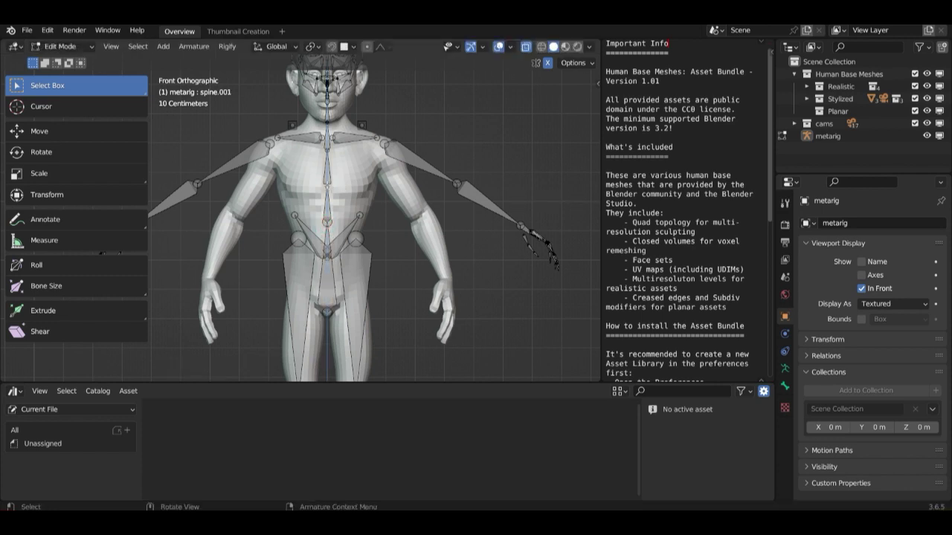
{"action": "key", "text": "g"}
{"action": "key", "text": "z"}
{"action": "left_click", "coordinate": [326, 177]}
{"action": "left_click", "coordinate": [328, 220]}
{"action": "key", "text": "g"}
{"action": "key", "text": "z"}
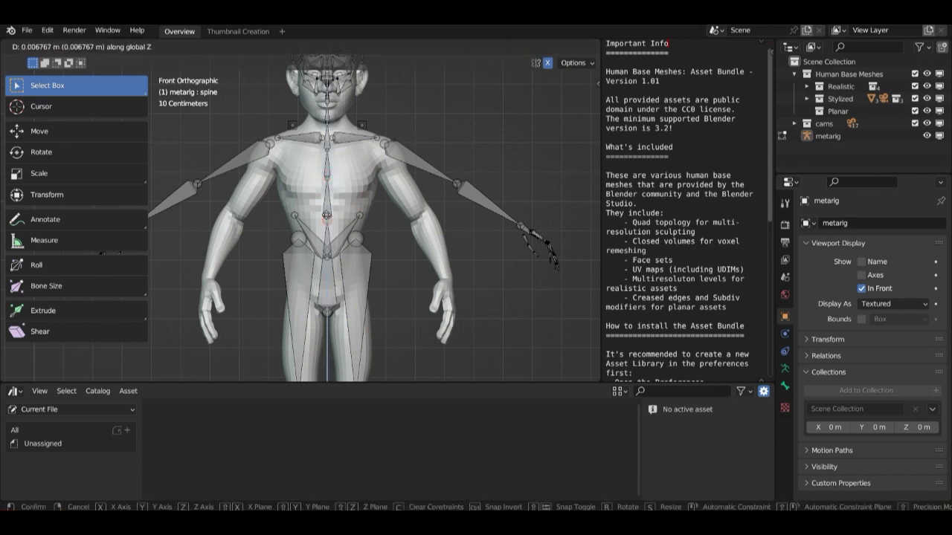
{"action": "left_click", "coordinate": [332, 249]}
Step: Raise the bottom joint of the spine bone about 0.24 m along Z, to the pelvis bones
{"action": "left_click", "coordinate": [327, 309]}
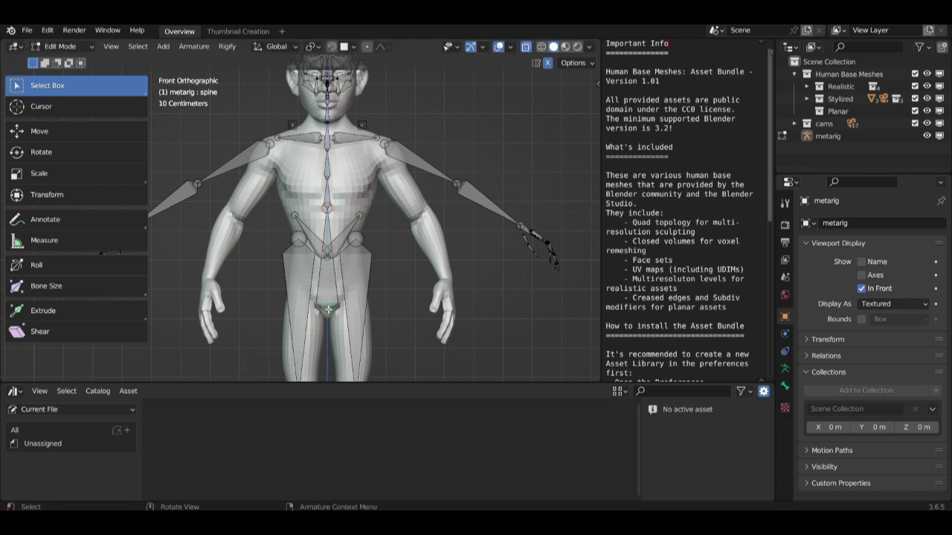
{"action": "key", "text": "g"}
{"action": "key", "text": "z"}
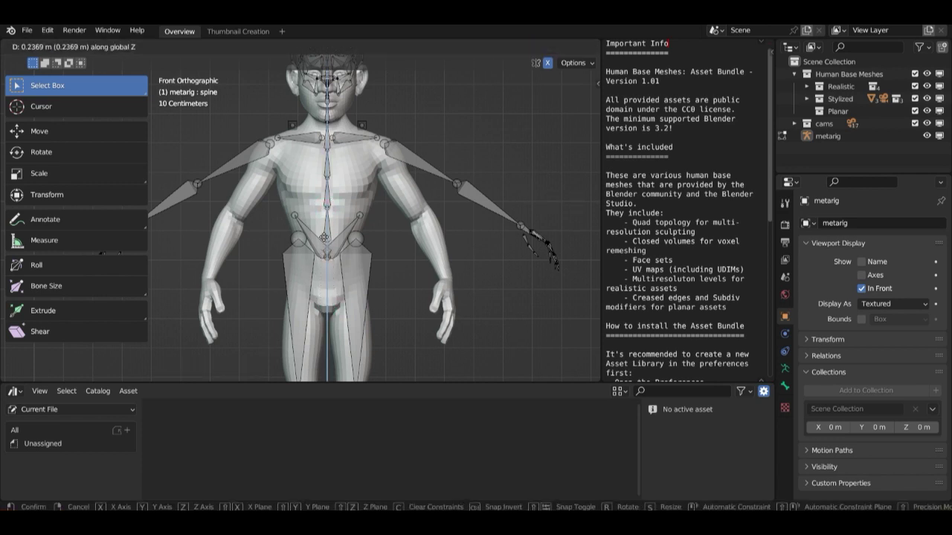
{"action": "left_click", "coordinate": [326, 236]}
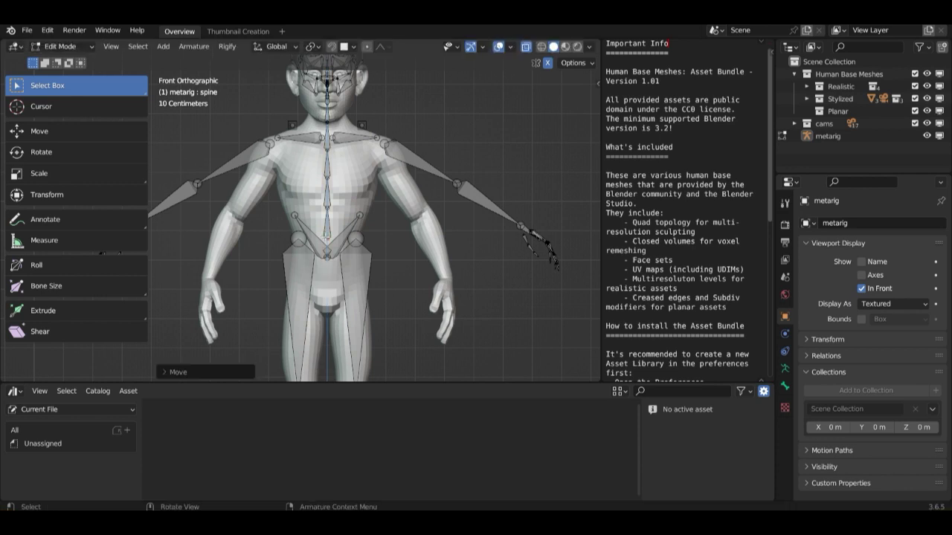
{"action": "scroll", "coordinate": [368, 267], "scroll_direction": "down", "scroll_amount": 1}
{"action": "middle_click_drag", "start_coordinate": [431, 181], "coordinate": [361, 148], "text": "shift"}
{"action": "key", "text": "c"}
{"action": "left_click_drag", "start_coordinate": [469, 236], "coordinate": [305, 130]}
{"action": "right_click", "coordinate": [458, 158]}
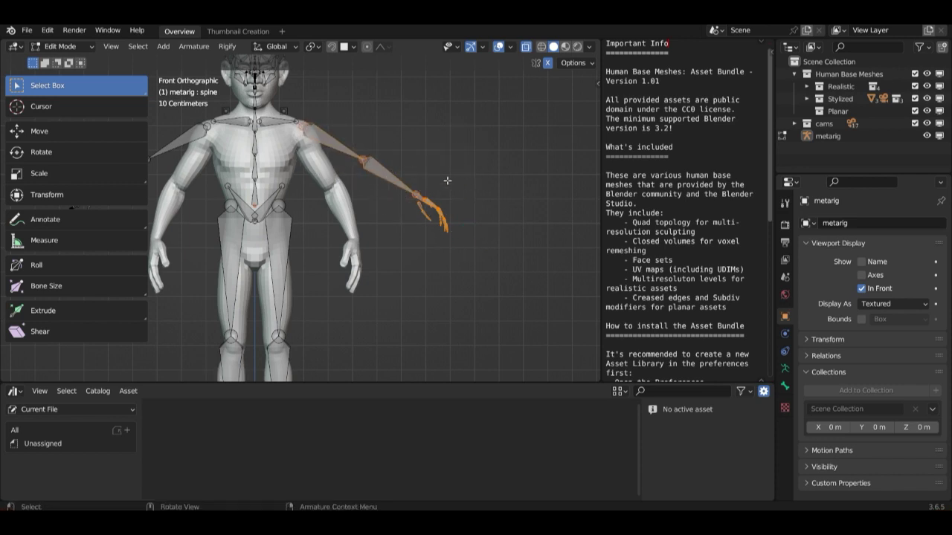
{"action": "key", "text": "r"}
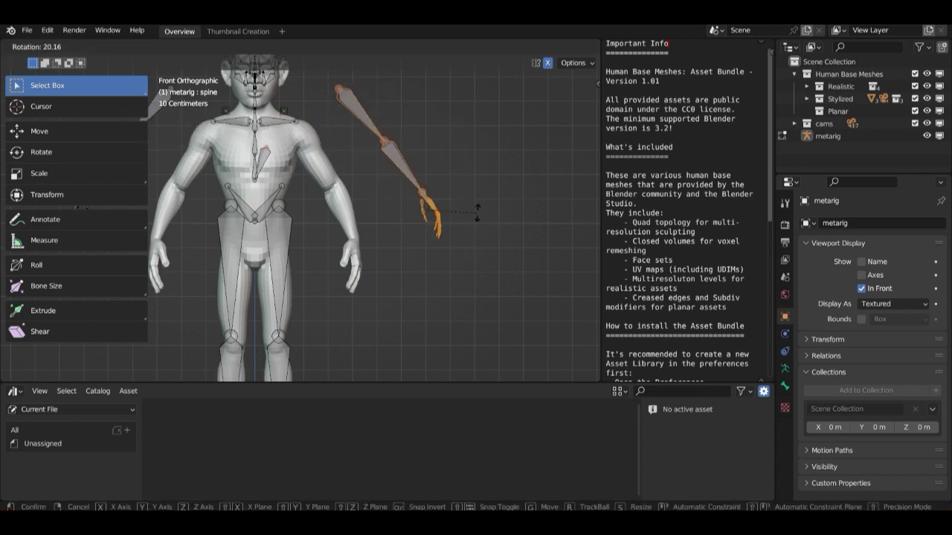
{"action": "right_click", "coordinate": [454, 211]}
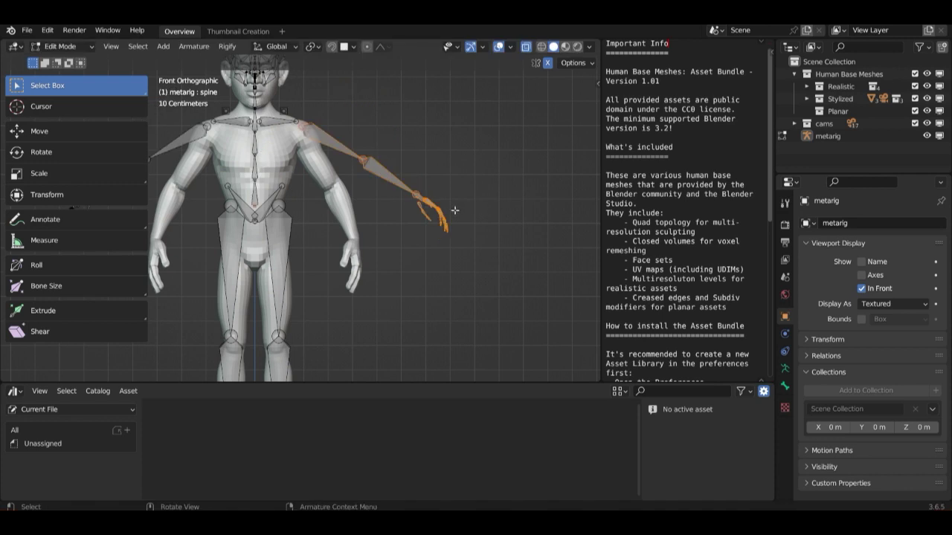
{"action": "key", "text": "c"}
{"action": "right_click", "coordinate": [287, 216]}
Step: Move the elbow joint of upper_arm.L about 0.13 m inward and 0.12 m down onto the mesh's elbow
{"action": "left_click", "coordinate": [365, 160]}
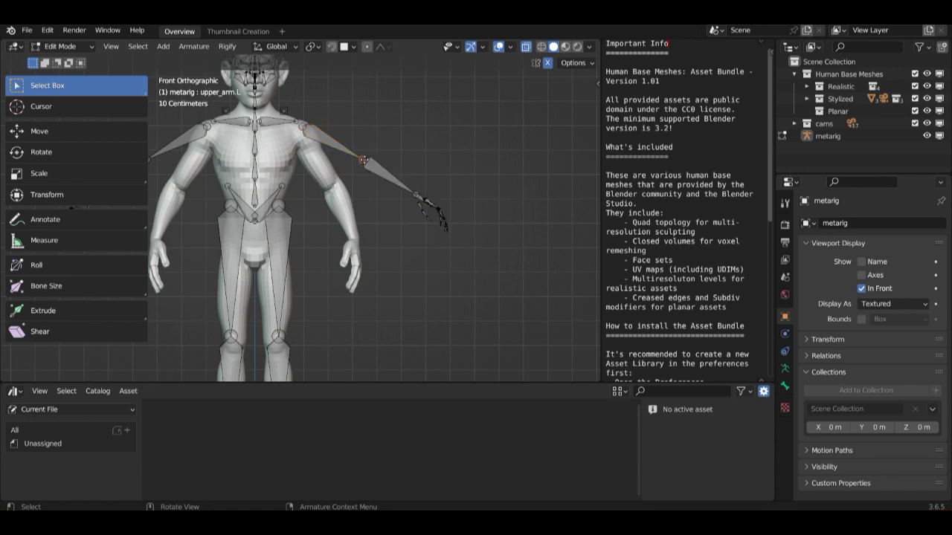
{"action": "key", "text": "g"}
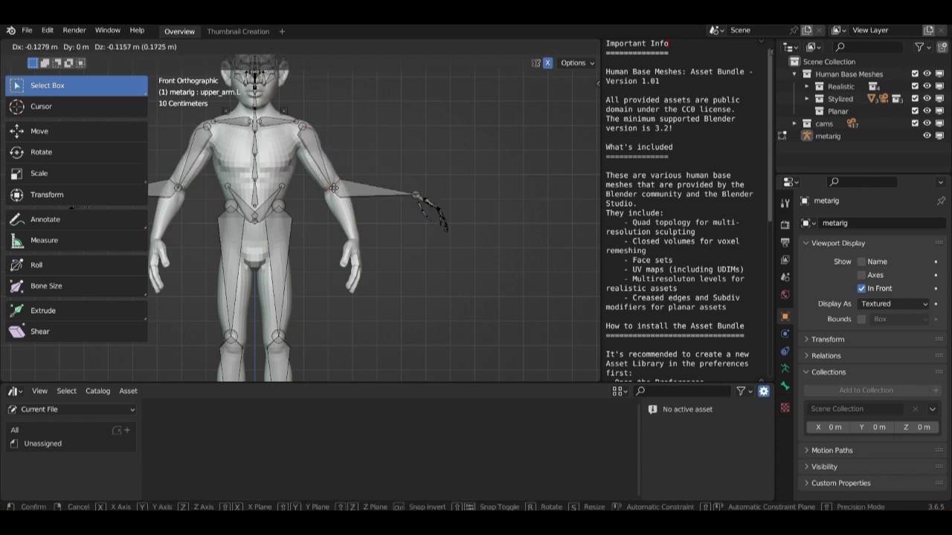
{"action": "left_click", "coordinate": [334, 187]}
Step: Select the left hand bones with the wrist joint and move them about 0.25 m inward and 0.19 m down onto the mesh's wrist
{"action": "scroll", "coordinate": [461, 192], "scroll_direction": "up", "scroll_amount": 1}
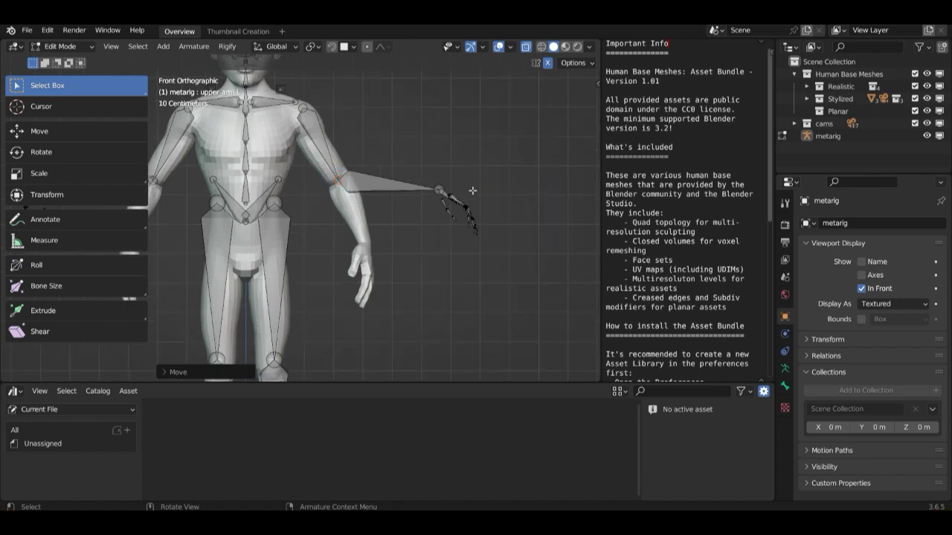
{"action": "key", "text": "c"}
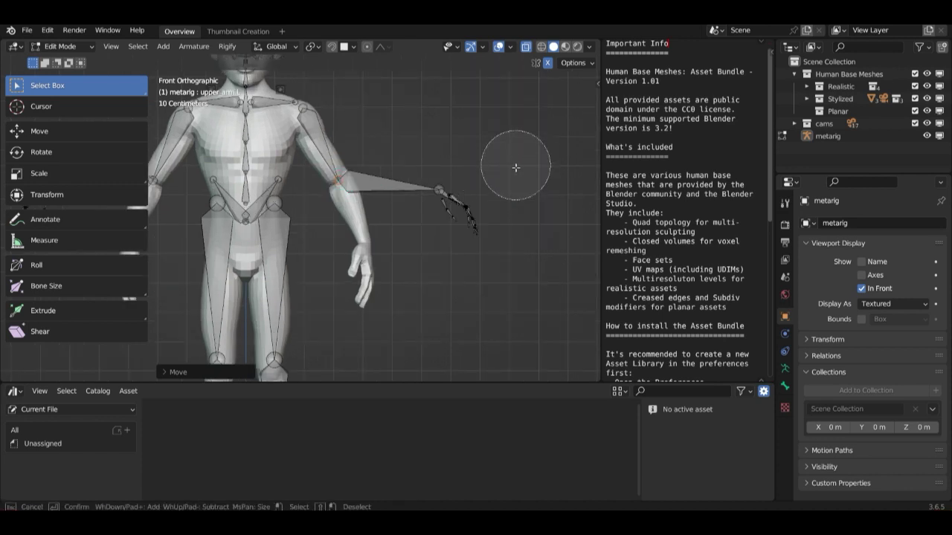
{"action": "key", "text": "Escape"}
{"action": "key", "text": "c"}
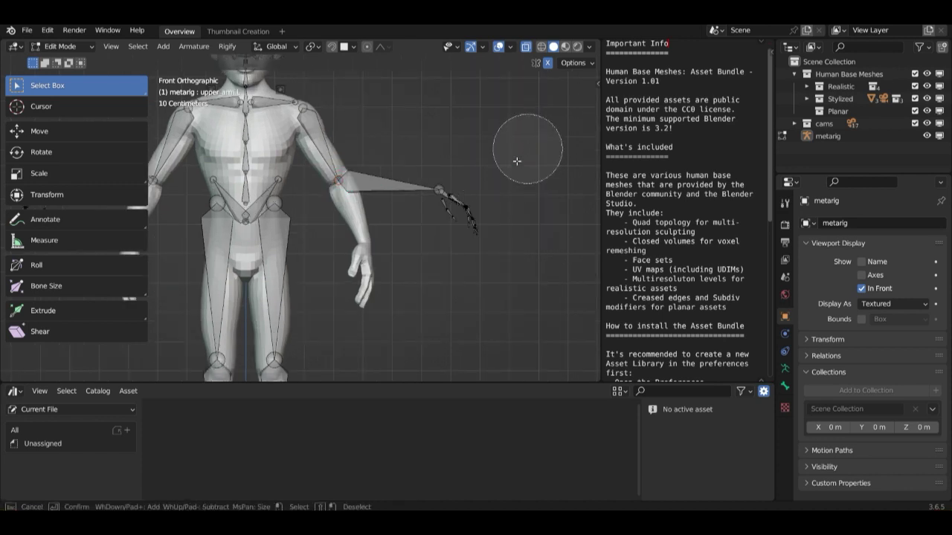
{"action": "left_click", "coordinate": [451, 208]}
{"action": "key", "text": "Escape"}
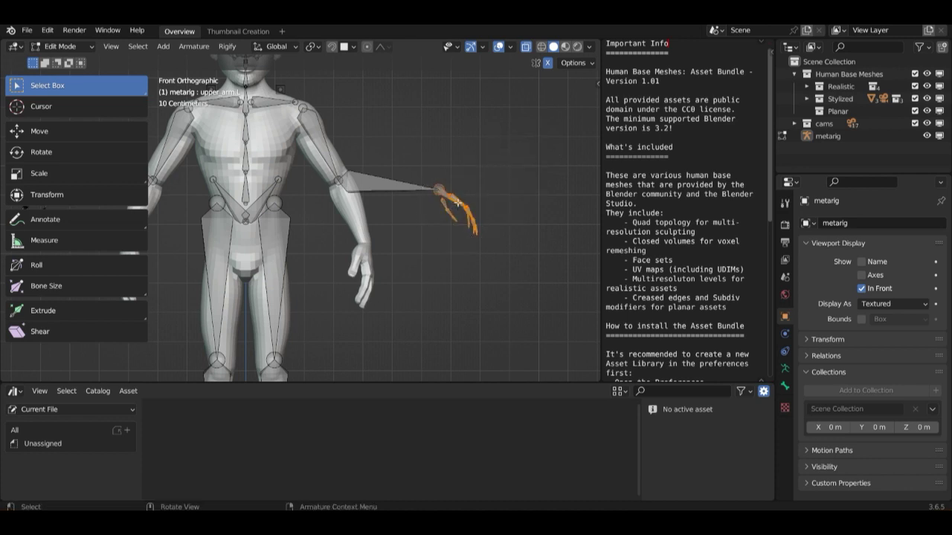
{"action": "key", "text": "g"}
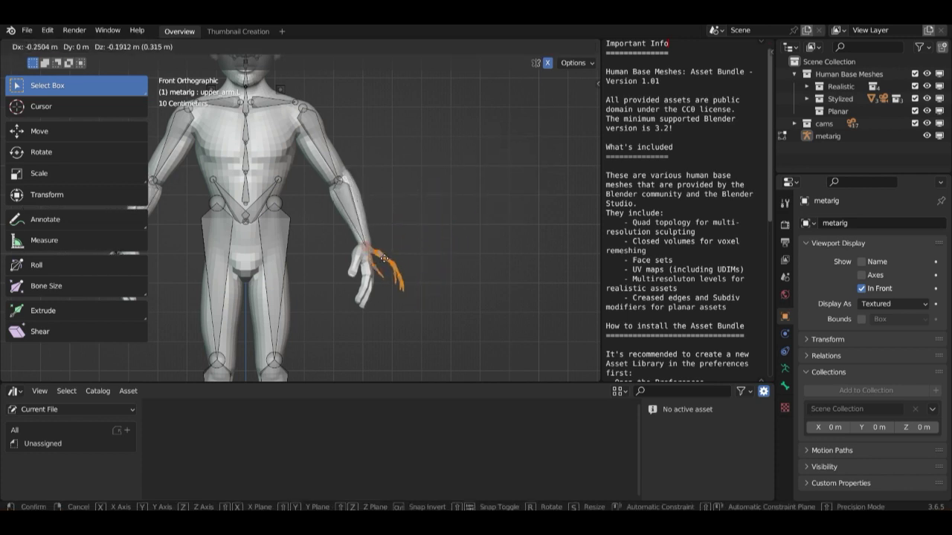
{"action": "left_click", "coordinate": [384, 258]}
Step: Rotate and reposition the left hand bones until the wrist and fingers line up with the mesh's hand
{"action": "key", "text": "r"}
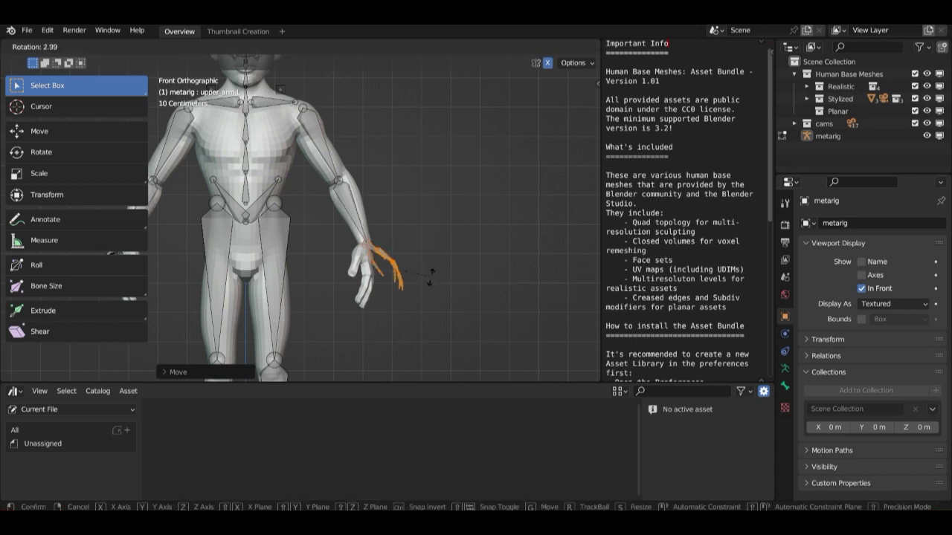
{"action": "left_click", "coordinate": [422, 296]}
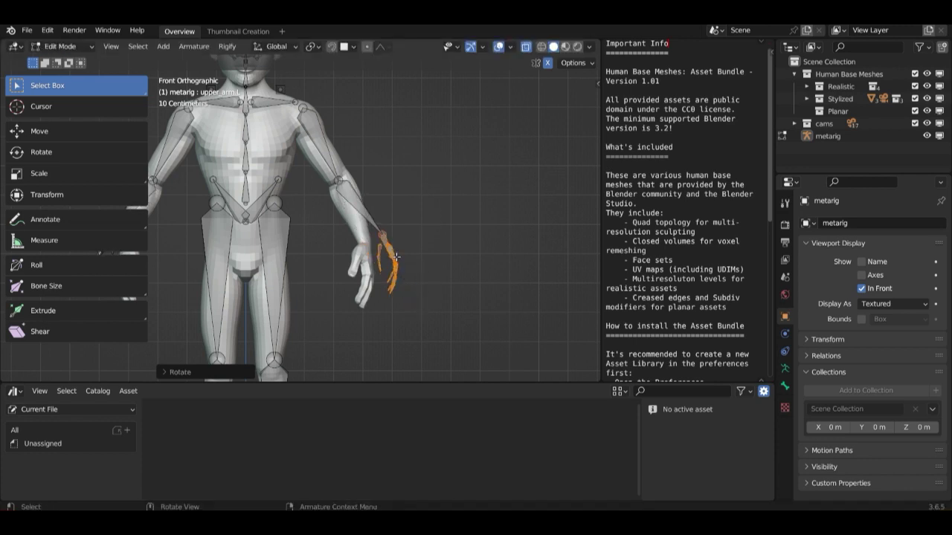
{"action": "key", "text": "g"}
{"action": "left_click", "coordinate": [409, 272]}
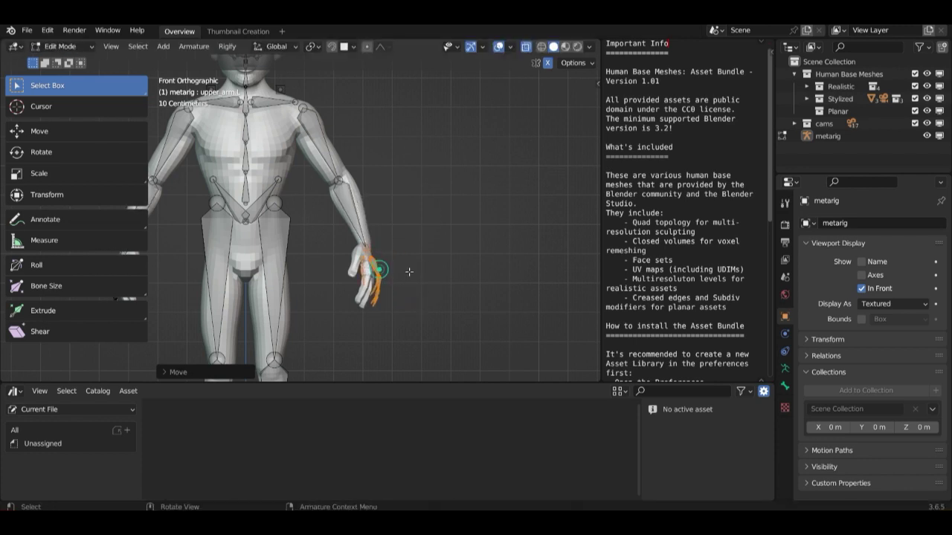
{"action": "key", "text": "r"}
{"action": "left_click", "coordinate": [408, 286]}
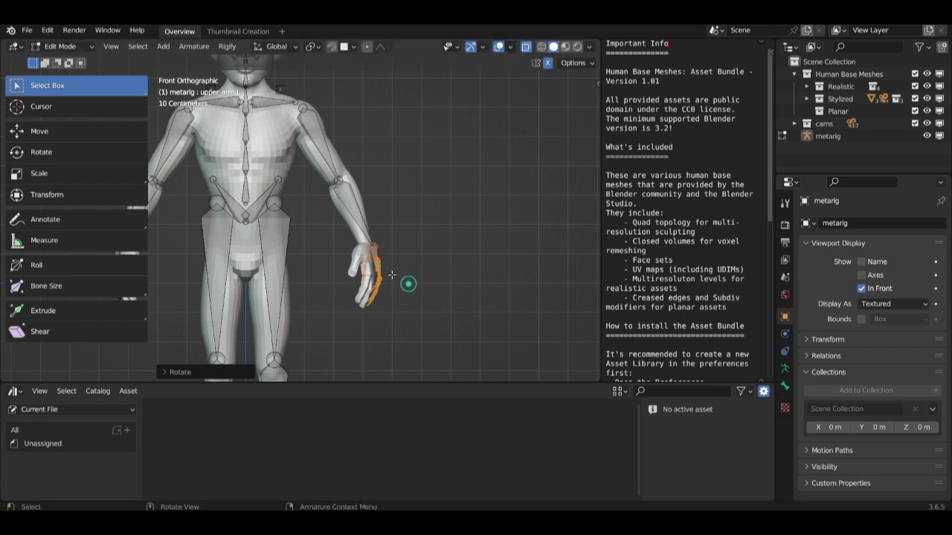
{"action": "key", "text": "g"}
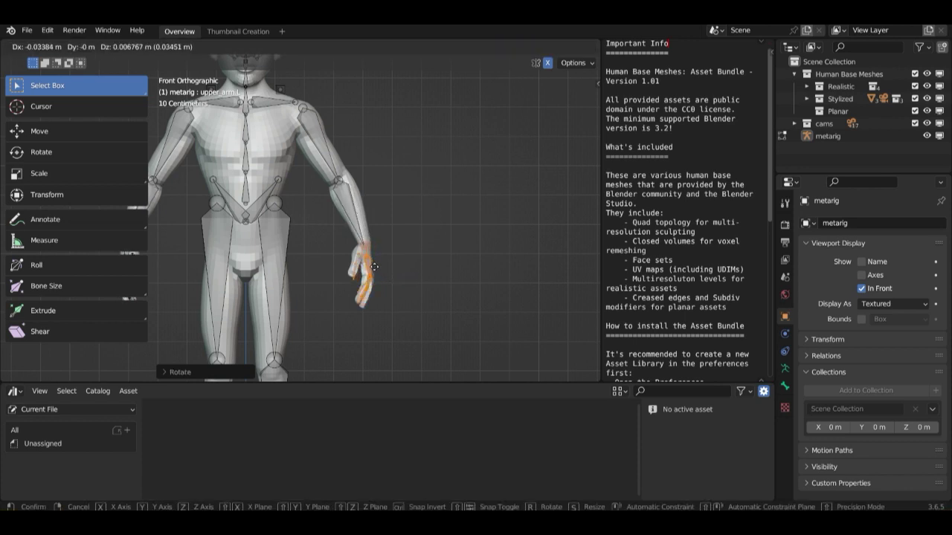
{"action": "left_click", "coordinate": [374, 266]}
Step: Select the three left thumb bones and move them into the mesh's thumb in the right side view
{"action": "middle_click_drag", "start_coordinate": [374, 266], "coordinate": [318, 222]}
{"action": "scroll", "coordinate": [366, 277], "scroll_direction": "up", "scroll_amount": 4}
{"action": "left_click", "coordinate": [321, 176]}
{"action": "left_click", "coordinate": [284, 249]}
{"action": "left_click", "coordinate": [265, 313], "text": "shift"}
{"action": "left_click", "coordinate": [326, 158], "text": "shift"}
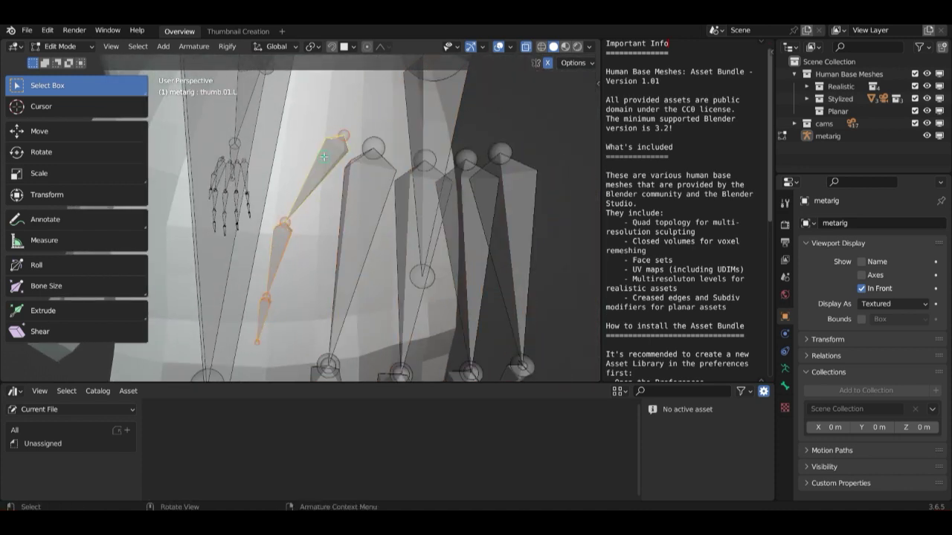
{"action": "key", "text": "KP_3"}
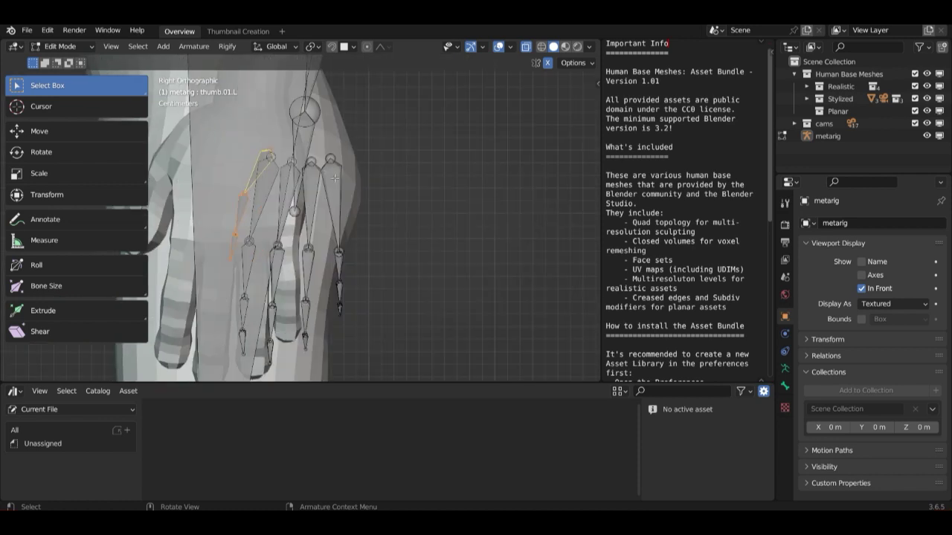
{"action": "scroll", "coordinate": [334, 179], "scroll_direction": "down", "scroll_amount": 2}
{"action": "middle_click_drag", "start_coordinate": [265, 200], "coordinate": [364, 205], "text": "shift"}
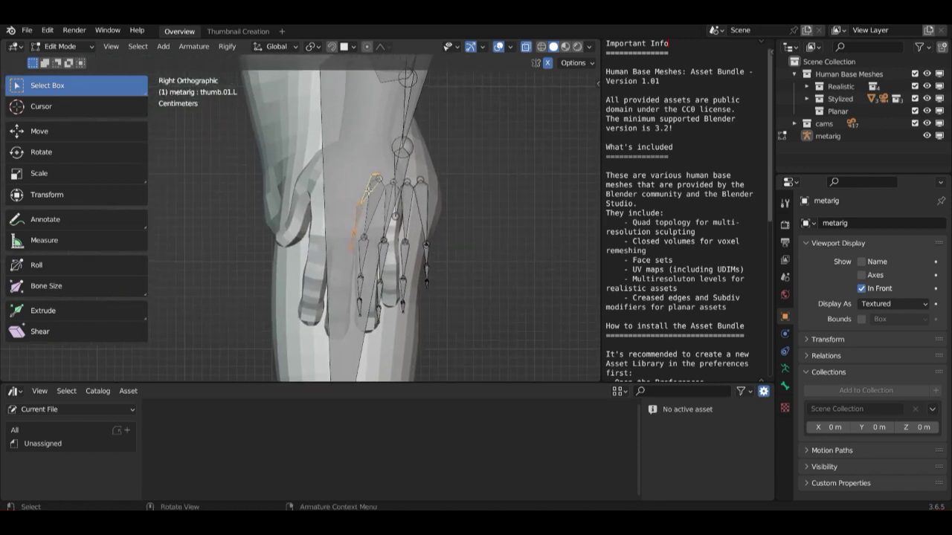
{"action": "key", "text": "g"}
{"action": "left_click", "coordinate": [308, 176]}
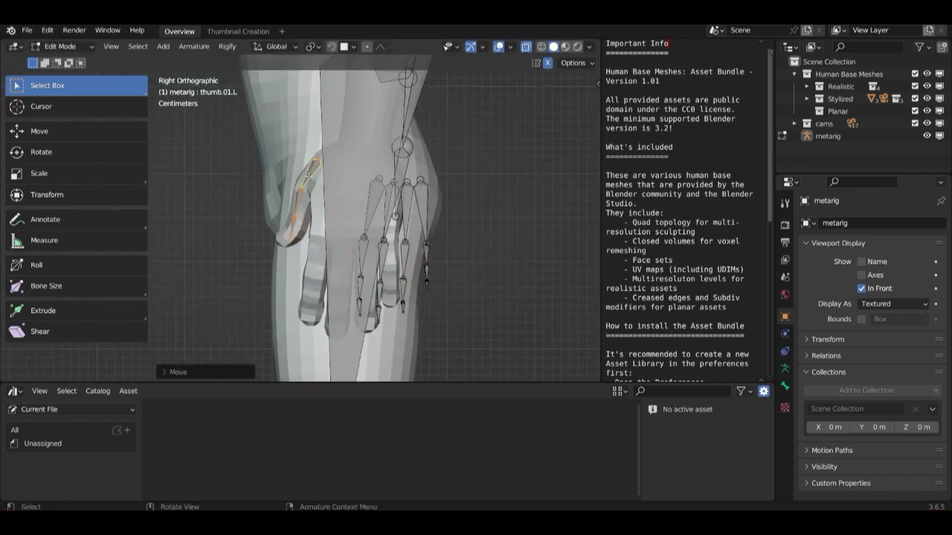
{"action": "middle_click_drag", "start_coordinate": [308, 176], "coordinate": [337, 234]}
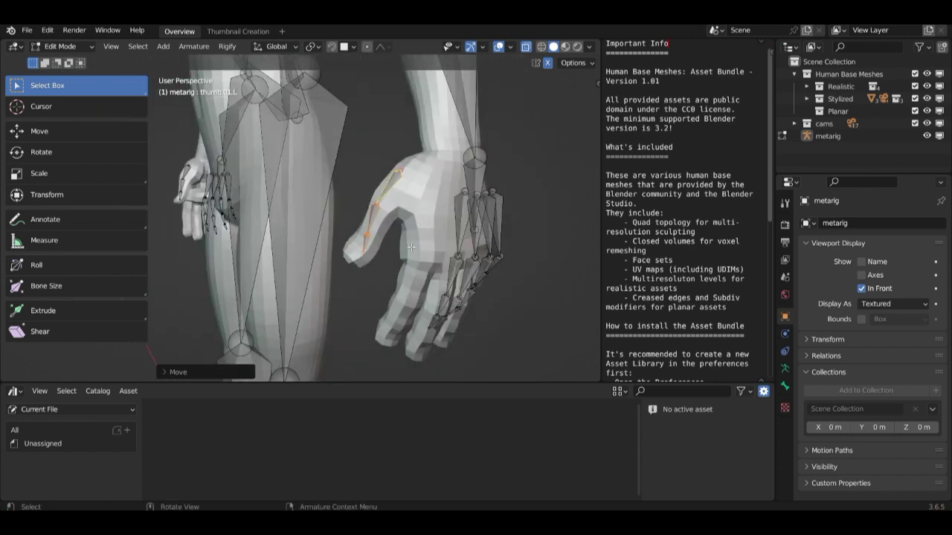
Step: Select the left palm and four finger bone chains without the thumb and move them about 0.05 m forward onto the mesh's hand
{"action": "key", "text": "KP_3"}
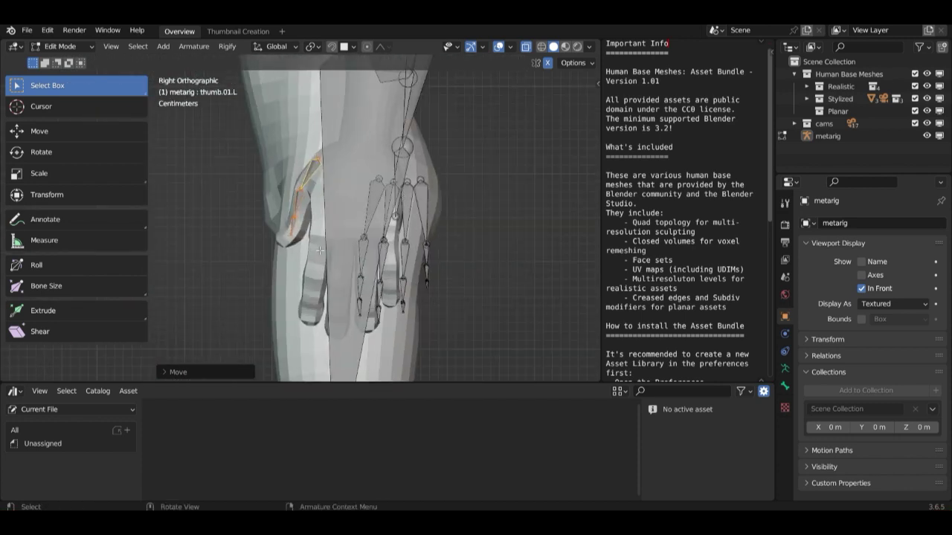
{"action": "key", "text": "a"}
{"action": "left_click", "coordinate": [475, 195]}
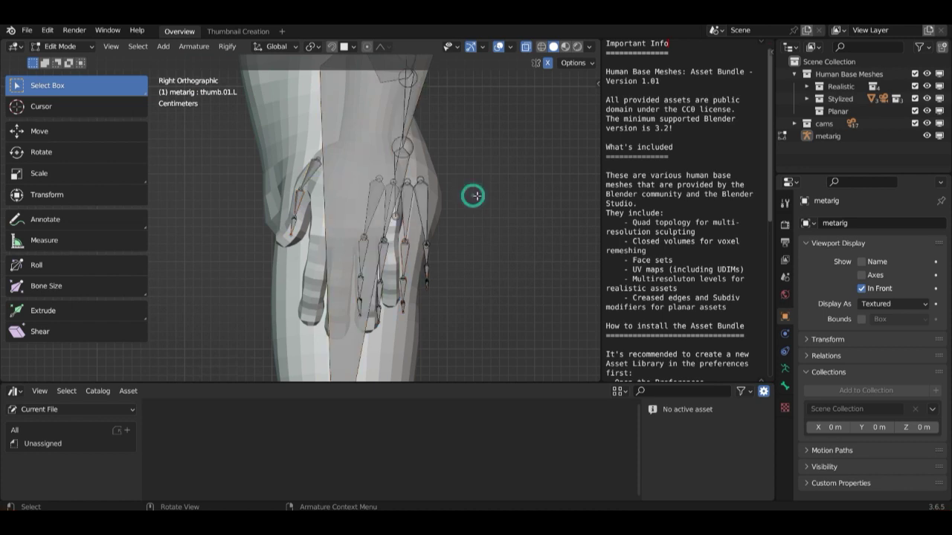
{"action": "key", "text": "c"}
{"action": "mouse_move", "coordinate": [468, 197]}
{"action": "left_mouse_down"}
{"action": "mouse_move", "coordinate": [405, 223]}
{"action": "mouse_move", "coordinate": [371, 266]}
{"action": "mouse_move", "coordinate": [383, 291]}
{"action": "mouse_move", "coordinate": [427, 290]}
{"action": "mouse_move", "coordinate": [431, 253]}
{"action": "mouse_move", "coordinate": [401, 228]}
{"action": "left_mouse_up"}
{"action": "right_click", "coordinate": [402, 227]}
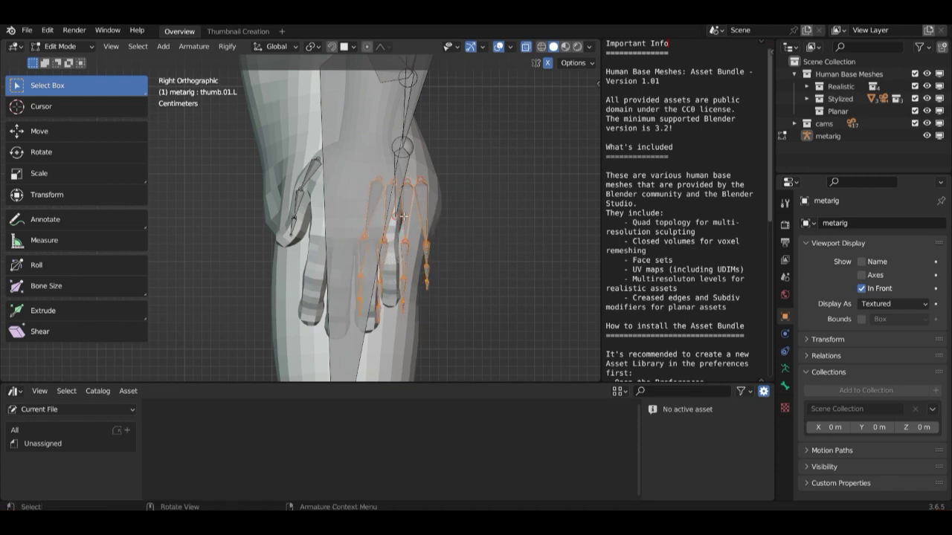
{"action": "key", "text": "g"}
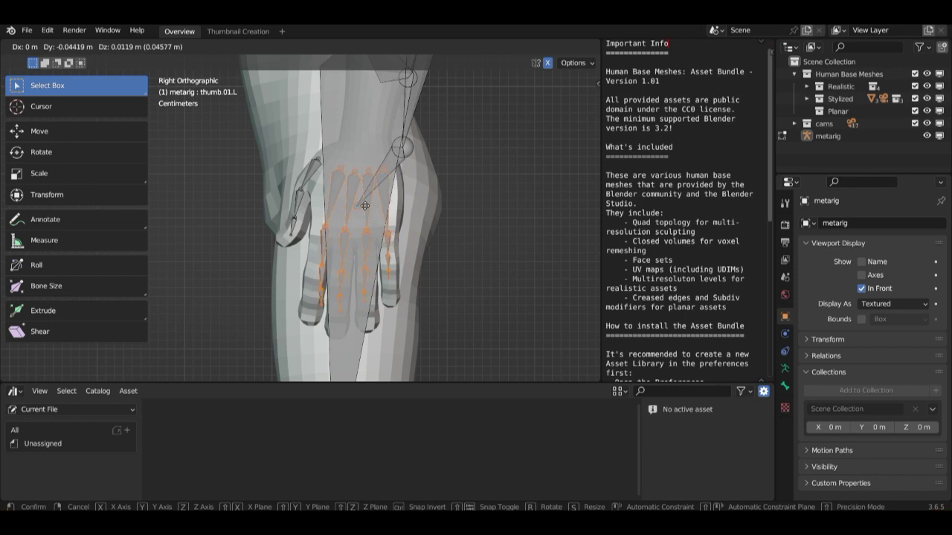
{"action": "left_click", "coordinate": [361, 207]}
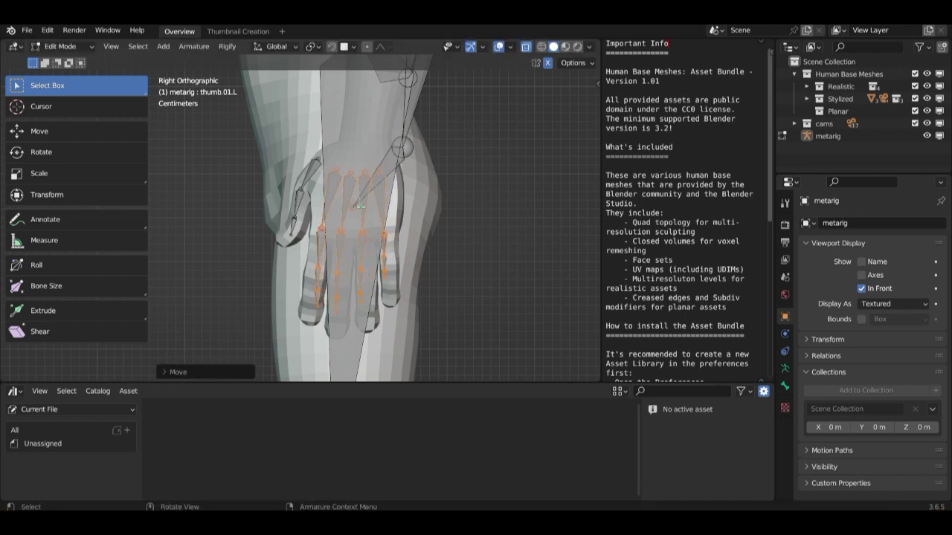
Step: Move the wrist joint of forearm.L about 0.04 m forward and 0.02 m up into the mesh's wrist
{"action": "left_click", "coordinate": [402, 148]}
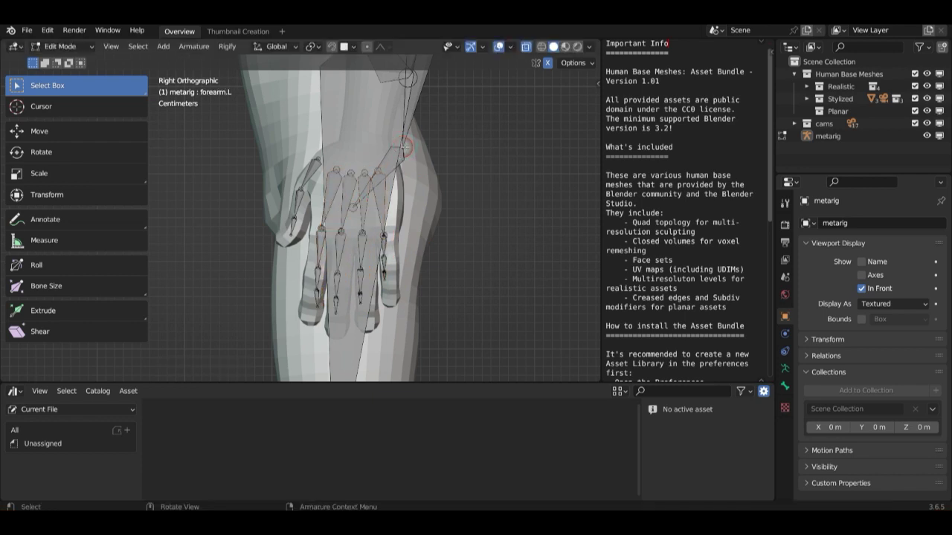
{"action": "key", "text": "g"}
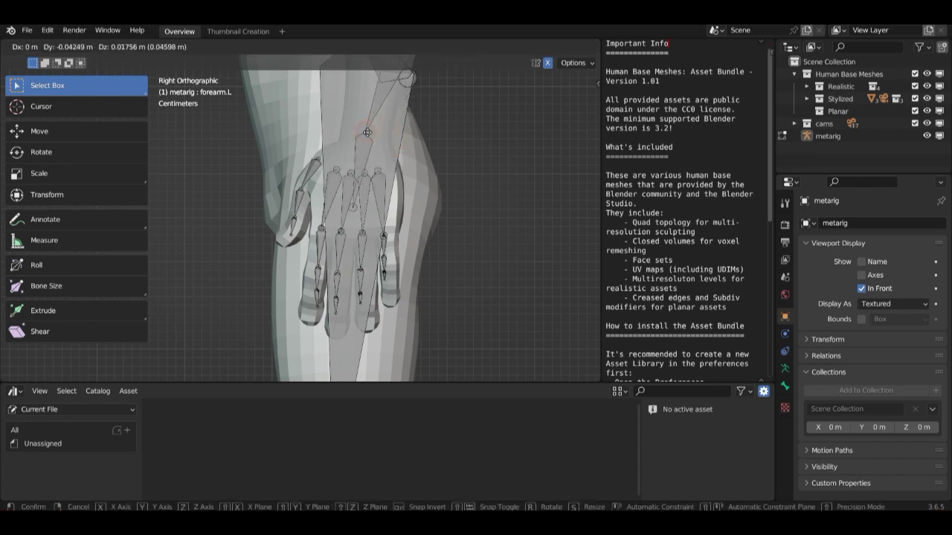
{"action": "left_click", "coordinate": [367, 132]}
Step: Move the elbow joint of upper_arm.L about 0.04 m forward and slightly up into the mesh's elbow in side view
{"action": "middle_click_drag", "start_coordinate": [368, 132], "coordinate": [356, 305], "text": "shift"}
{"action": "scroll", "coordinate": [403, 261], "scroll_direction": "down", "scroll_amount": 1}
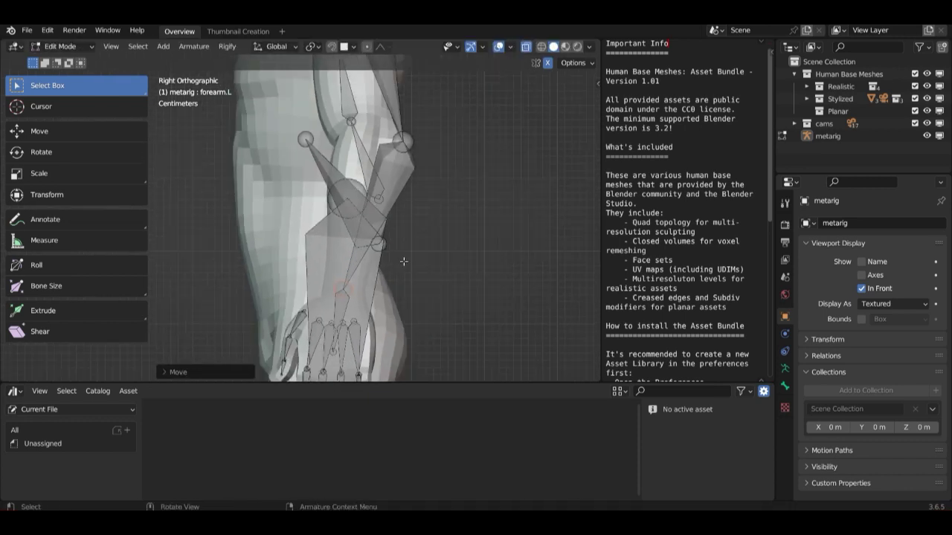
{"action": "scroll", "coordinate": [403, 230], "scroll_direction": "down", "scroll_amount": 1}
{"action": "scroll", "coordinate": [401, 199], "scroll_direction": "up", "scroll_amount": 1}
{"action": "left_click", "coordinate": [406, 142]}
{"action": "scroll", "coordinate": [405, 142], "scroll_direction": "down", "scroll_amount": 3}
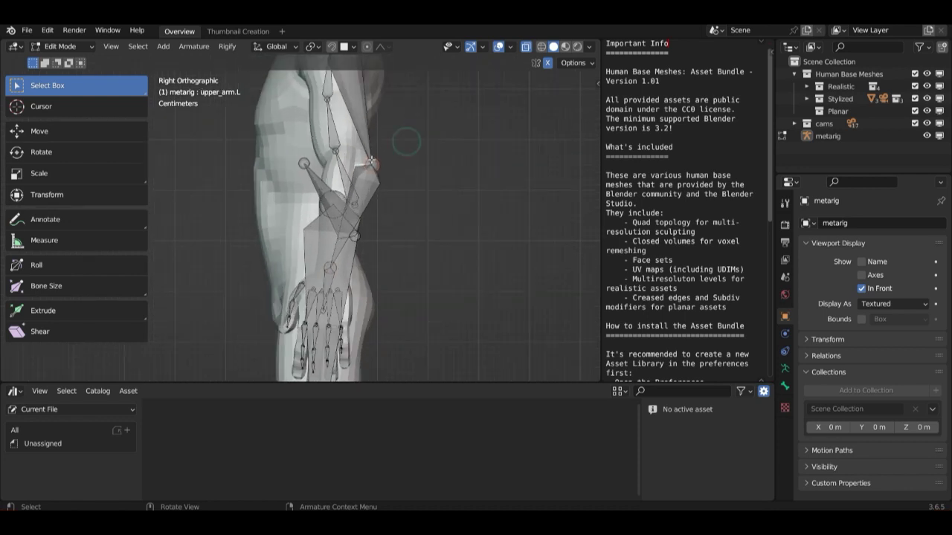
{"action": "scroll", "coordinate": [377, 159], "scroll_direction": "up", "scroll_amount": 2}
{"action": "key", "text": "g"}
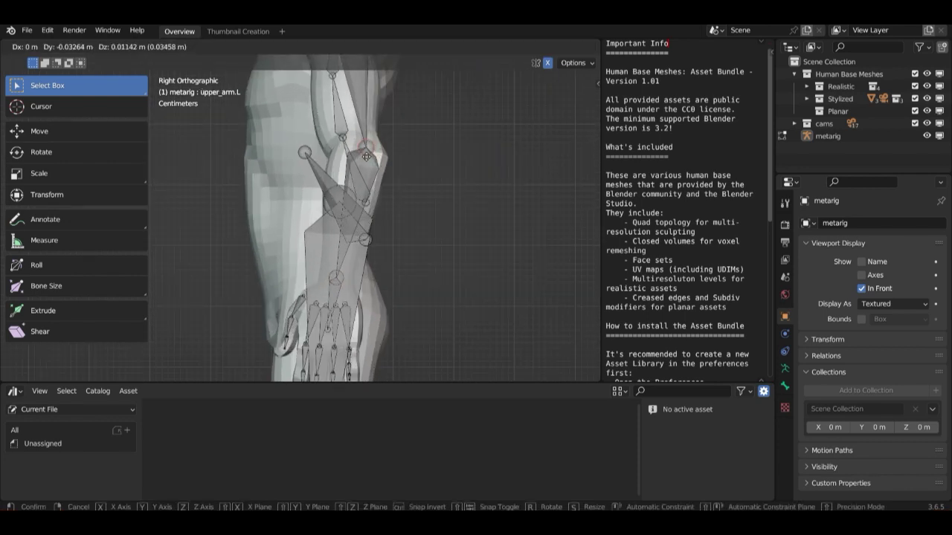
{"action": "left_click", "coordinate": [362, 150]}
Step: Select the three left pinky bones and rotate them about 14° in back view to follow the mesh's little finger
{"action": "middle_click_drag", "start_coordinate": [362, 150], "coordinate": [301, 261]}
{"action": "key", "text": "ctrl+KP_1"}
{"action": "scroll", "coordinate": [306, 252], "scroll_direction": "up", "scroll_amount": 1}
{"action": "middle_click_drag", "start_coordinate": [272, 308], "coordinate": [468, 211], "text": "shift"}
{"action": "scroll", "coordinate": [446, 181], "scroll_direction": "up", "scroll_amount": 4}
{"action": "left_click", "coordinate": [483, 220]}
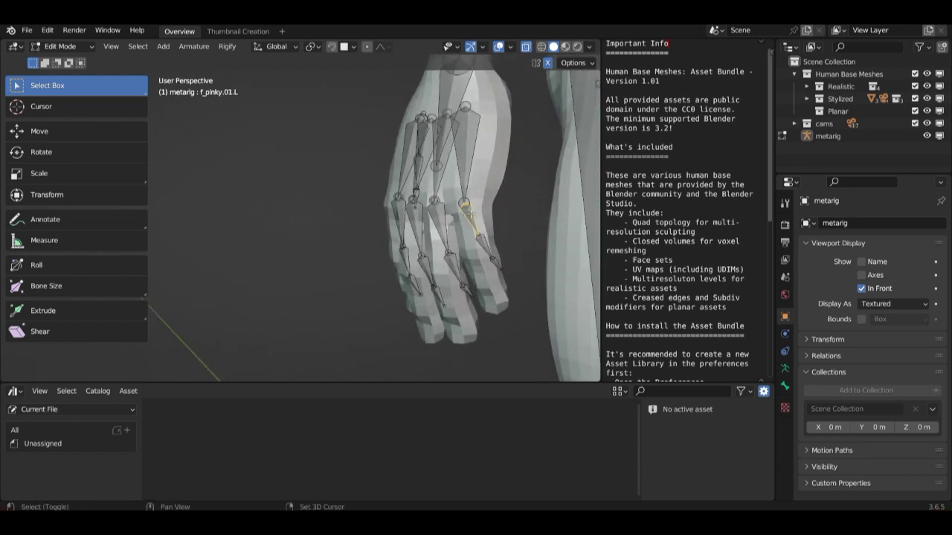
{"action": "left_click", "coordinate": [491, 259]}
{"action": "left_click", "coordinate": [493, 265], "text": "shift"}
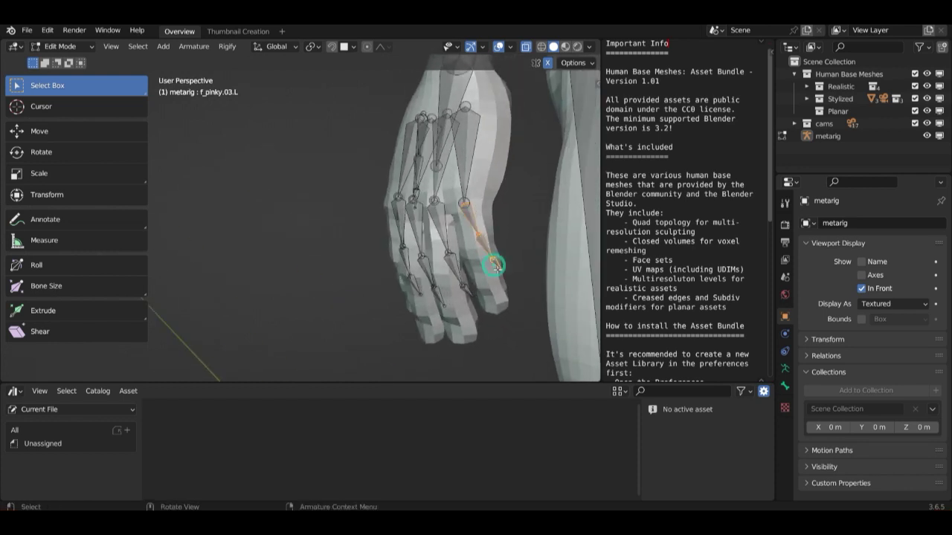
{"action": "key", "text": "ctrl+KP_1"}
{"action": "scroll", "coordinate": [497, 270], "scroll_direction": "up", "scroll_amount": 2}
{"action": "middle_click_drag", "start_coordinate": [497, 269], "coordinate": [546, 266], "text": "shift"}
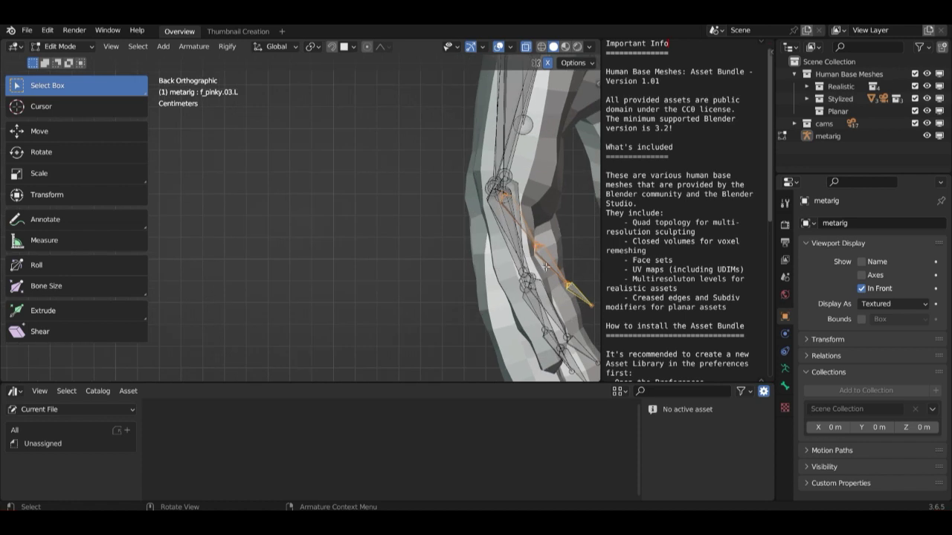
{"action": "key", "text": "r"}
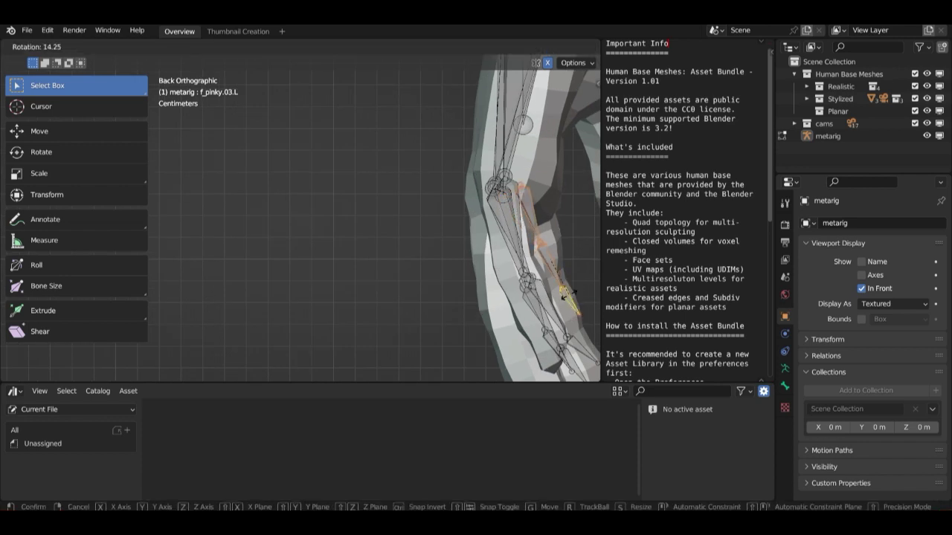
{"action": "left_click", "coordinate": [563, 289]}
Step: Move the left pinky bones into the mesh's little finger, placing them in both back and side views
{"action": "middle_click_drag", "start_coordinate": [563, 290], "coordinate": [476, 282], "text": "shift"}
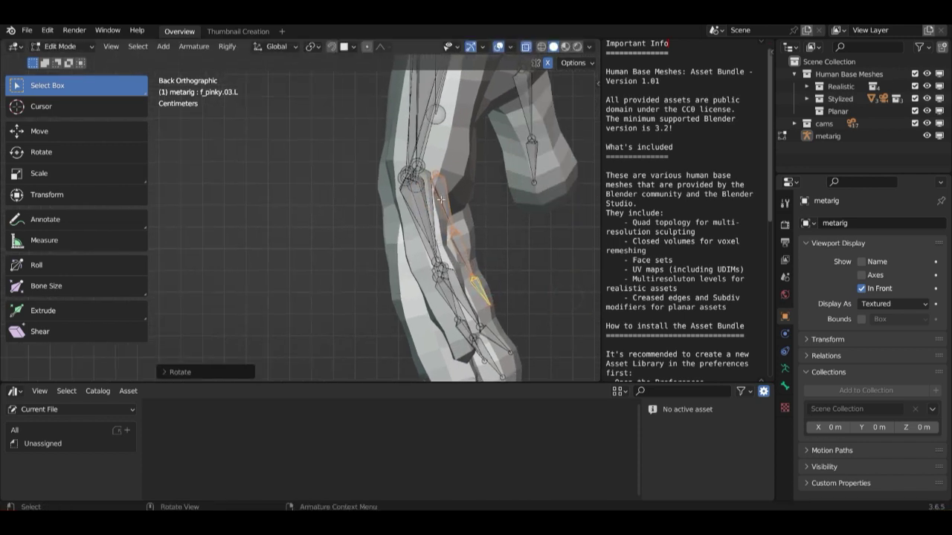
{"action": "key", "text": "g"}
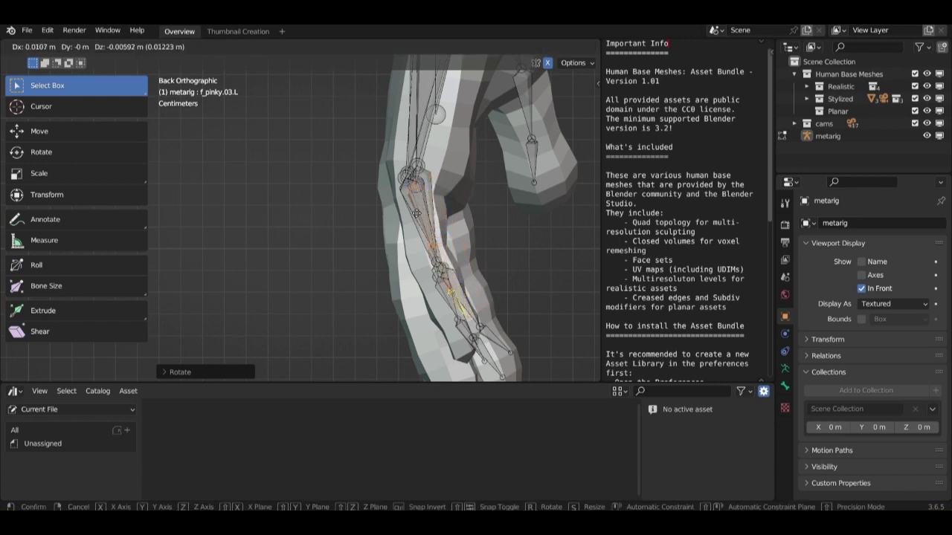
{"action": "left_click", "coordinate": [411, 225]}
{"action": "scroll", "coordinate": [411, 225], "scroll_direction": "down", "scroll_amount": 2}
{"action": "middle_click_drag", "start_coordinate": [412, 225], "coordinate": [413, 194]}
{"action": "key", "text": "KP_3"}
{"action": "left_click", "coordinate": [440, 197]}
{"action": "key", "text": "g"}
{"action": "left_click", "coordinate": [476, 236]}
Step: Rotate and move the left ring and middle finger bones into the mesh's matching fingers, using back and side views
{"action": "left_click", "coordinate": [413, 195]}
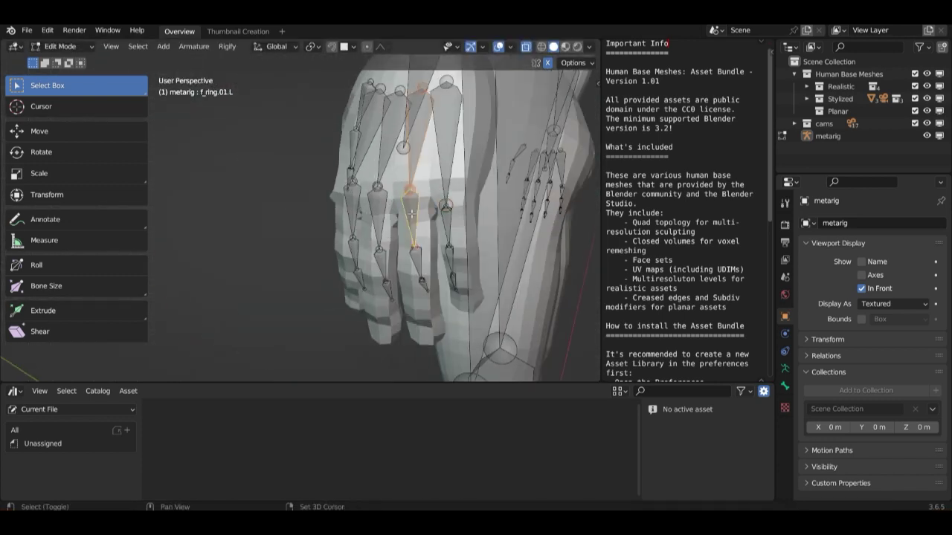
{"action": "key", "text": "ctrl+KP_1"}
{"action": "key", "text": "r"}
{"action": "left_click", "coordinate": [382, 239]}
{"action": "key", "text": "g"}
{"action": "left_click", "coordinate": [381, 242]}
{"action": "key", "text": "KP_3"}
{"action": "key", "text": "g"}
{"action": "left_click", "coordinate": [402, 256]}
{"action": "key", "text": "ctrl+KP_1"}
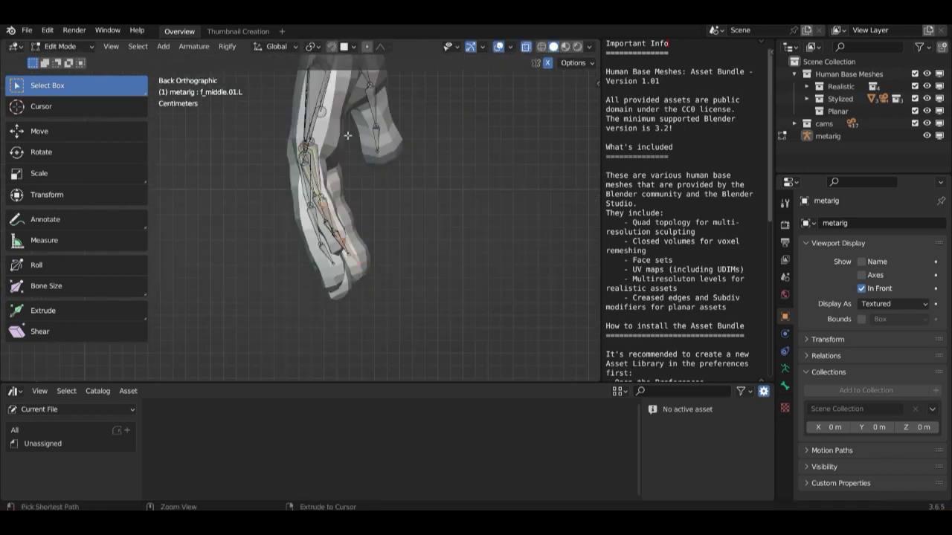
{"action": "key", "text": "g"}
Step: Reposition the pelvis bones and the lower spine joint inside the mesh's hips in front view
{"action": "key", "text": "KP_1"}
{"action": "scroll", "coordinate": [319, 162], "scroll_direction": "down", "scroll_amount": 5}
{"action": "left_click", "coordinate": [320, 163]}
{"action": "scroll", "coordinate": [320, 163], "scroll_direction": "down", "scroll_amount": 4}
{"action": "key", "text": "g"}
{"action": "left_click", "coordinate": [327, 119]}
{"action": "left_click", "coordinate": [330, 80]}
{"action": "key", "text": "g"}
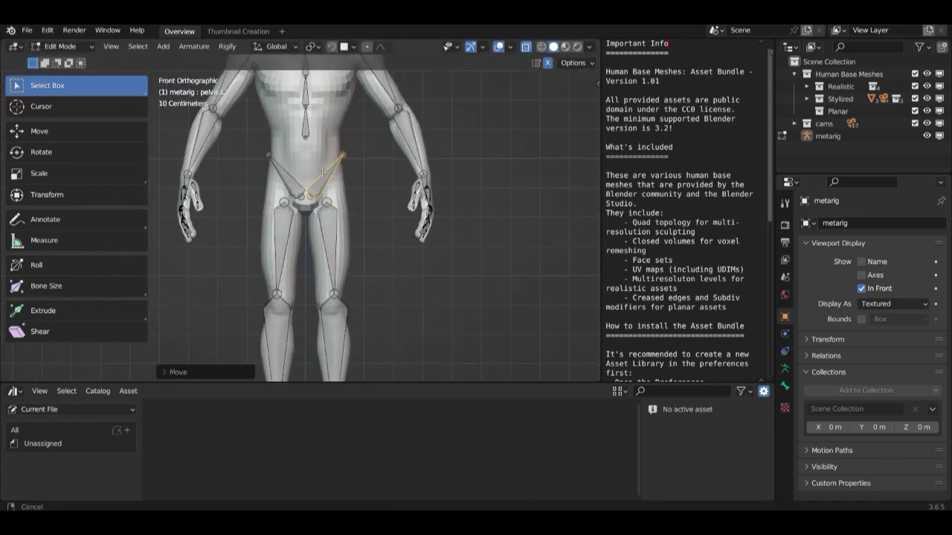
{"action": "left_click", "coordinate": [349, 150]}
{"action": "left_click", "coordinate": [306, 194]}
{"action": "left_click", "coordinate": [310, 179]}
Step: Move the foot.L bone in side view to line it up with the mesh's left foot
{"action": "middle_click_drag", "start_coordinate": [333, 198], "coordinate": [350, 245]}
{"action": "left_click", "coordinate": [347, 272]}
{"action": "key", "text": "KP_3"}
{"action": "key", "text": "g"}
{"action": "left_click", "coordinate": [342, 357]}
{"action": "middle_click_drag", "start_coordinate": [342, 327], "coordinate": [446, 229]}
{"action": "scroll", "coordinate": [350, 297], "scroll_direction": "up", "scroll_amount": 5}
{"action": "scroll", "coordinate": [446, 229], "scroll_direction": "down", "scroll_amount": 5}
{"action": "key", "text": "KP_1"}
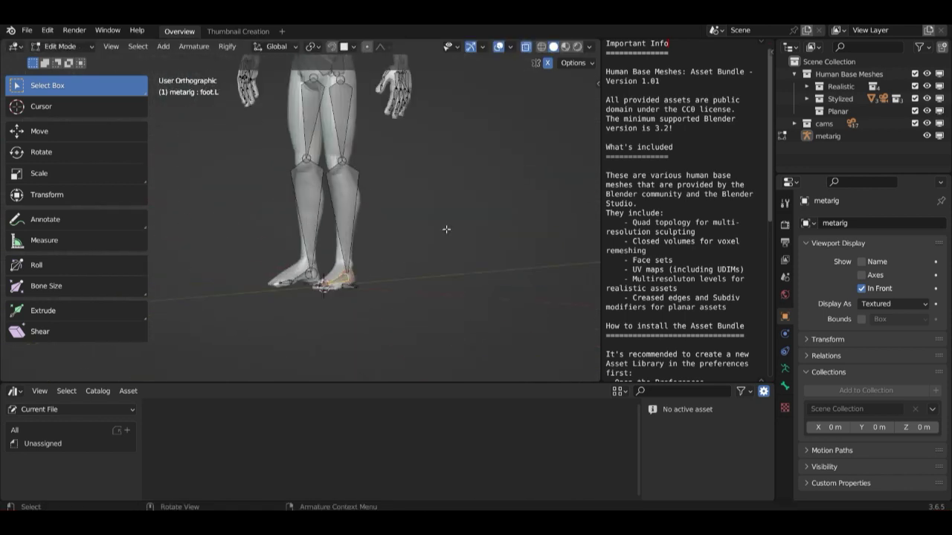
{"action": "scroll", "coordinate": [407, 270], "scroll_direction": "down", "scroll_amount": 5}
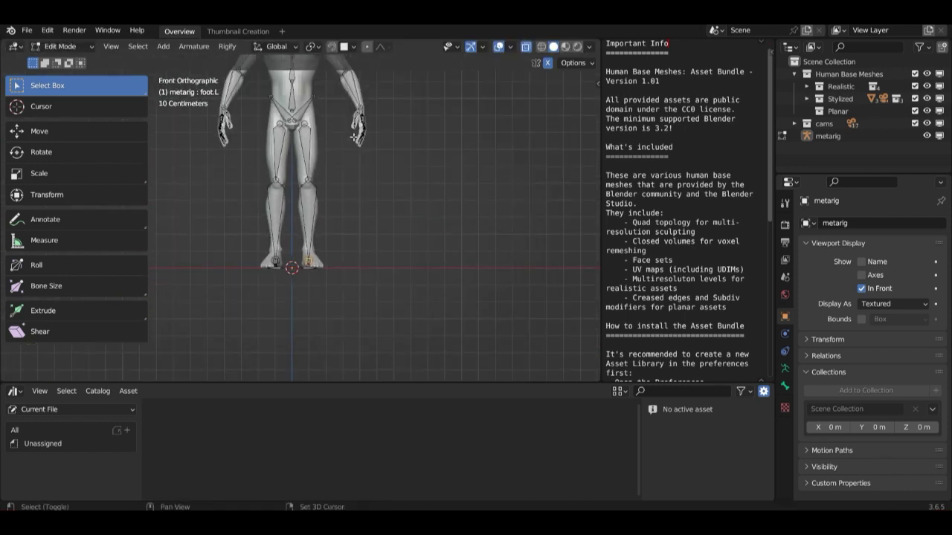
Step: Switch to Object Mode, reselect the metarig and put it back into Edit Mode
{"action": "key", "text": "Tab"}
{"action": "scroll", "coordinate": [348, 164], "scroll_direction": "up", "scroll_amount": 4}
{"action": "left_click", "coordinate": [330, 193]}
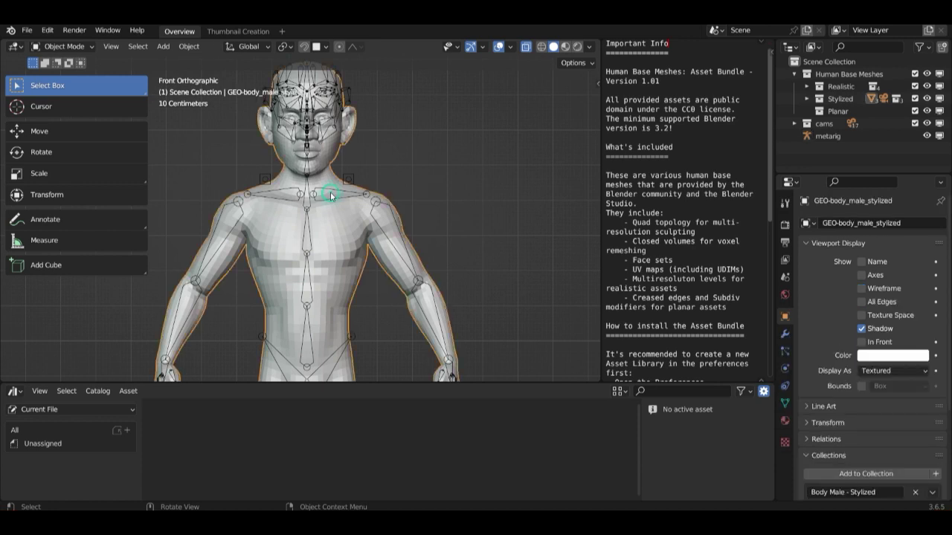
{"action": "left_click", "coordinate": [329, 195]}
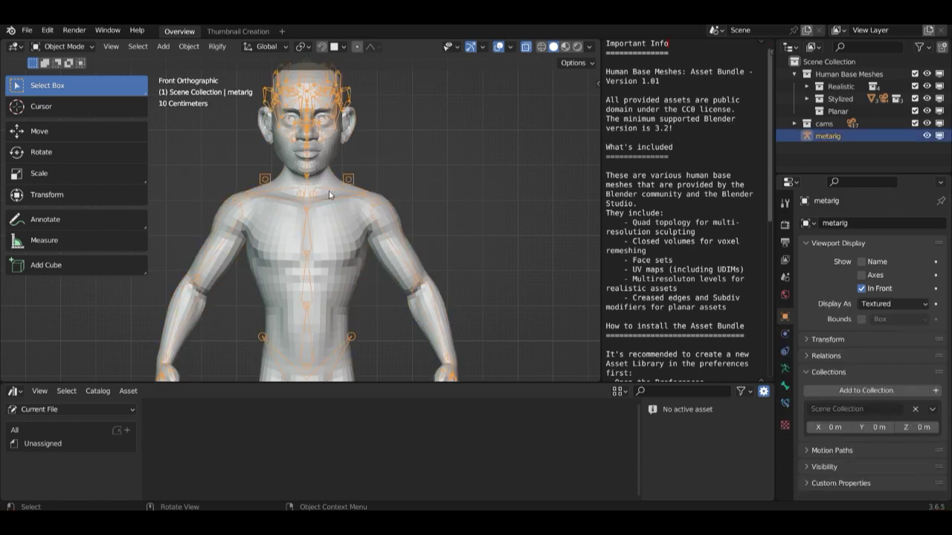
{"action": "left_click", "coordinate": [73, 50]}
{"action": "left_click", "coordinate": [64, 76]}
Step: Select all head and face bones in side view and move them down and back onto the mesh's face
{"action": "middle_click_drag", "start_coordinate": [412, 103], "coordinate": [424, 164], "text": "shift"}
{"action": "key", "text": "KP_3"}
{"action": "scroll", "coordinate": [423, 163], "scroll_direction": "up", "scroll_amount": 2}
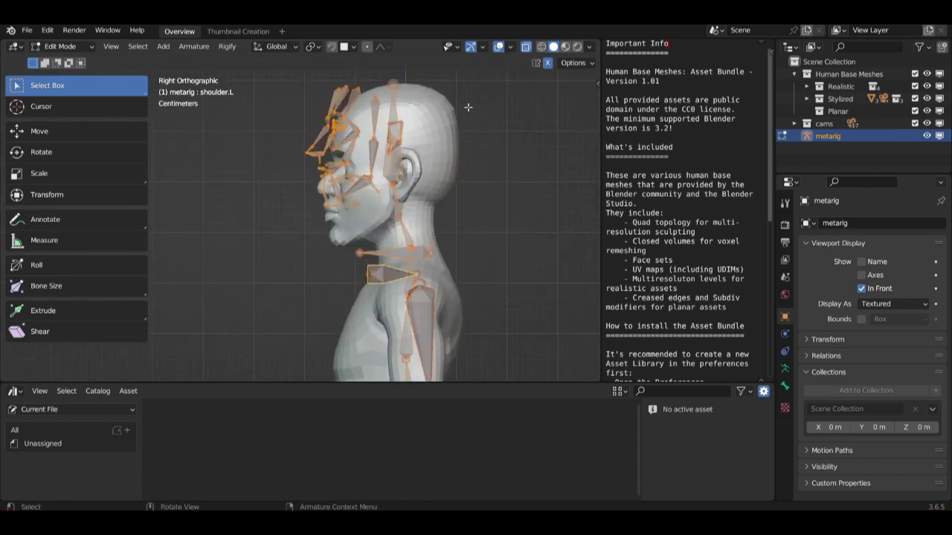
{"action": "key", "text": "alt+a"}
{"action": "key", "text": "c"}
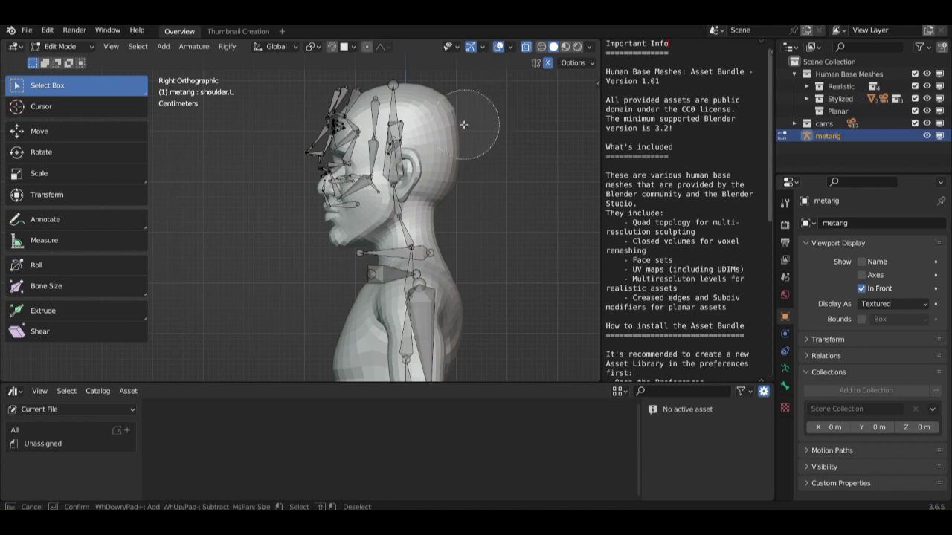
{"action": "mouse_move", "coordinate": [439, 111]}
{"action": "left_mouse_down"}
{"action": "mouse_move", "coordinate": [394, 104]}
{"action": "mouse_move", "coordinate": [316, 148]}
{"action": "mouse_move", "coordinate": [311, 174]}
{"action": "mouse_move", "coordinate": [321, 160]}
{"action": "mouse_move", "coordinate": [380, 168]}
{"action": "mouse_move", "coordinate": [384, 183]}
{"action": "mouse_move", "coordinate": [342, 191]}
{"action": "mouse_move", "coordinate": [332, 134]}
{"action": "left_mouse_up"}
{"action": "key", "text": "Escape"}
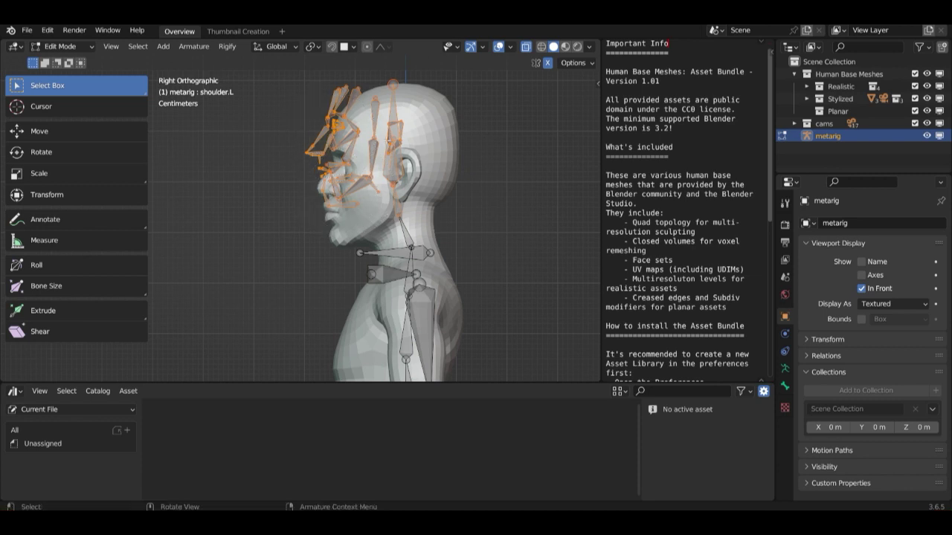
{"action": "key", "text": "g"}
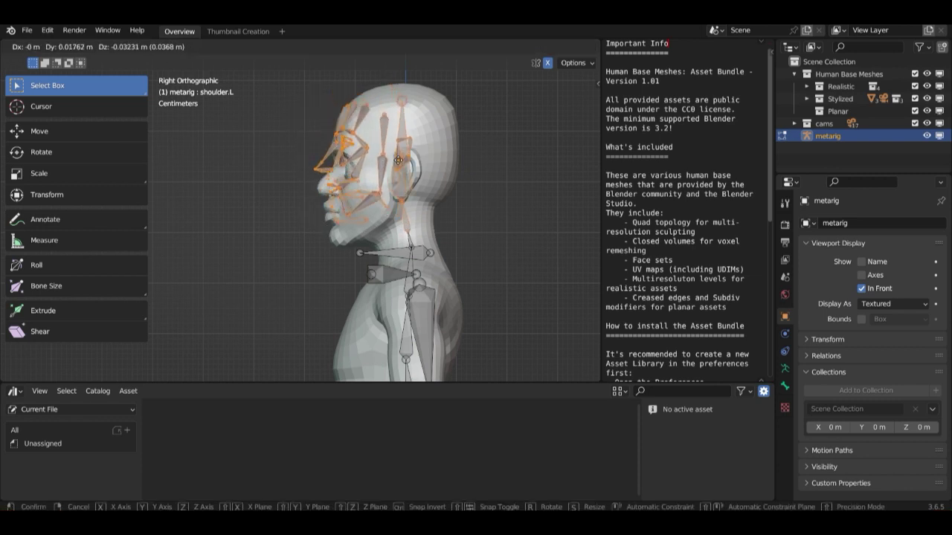
{"action": "left_click", "coordinate": [402, 178]}
Step: Move the joint at the top of spine.005 down and slightly back inside the mesh's neck in side view
{"action": "scroll", "coordinate": [417, 210], "scroll_direction": "up", "scroll_amount": 3}
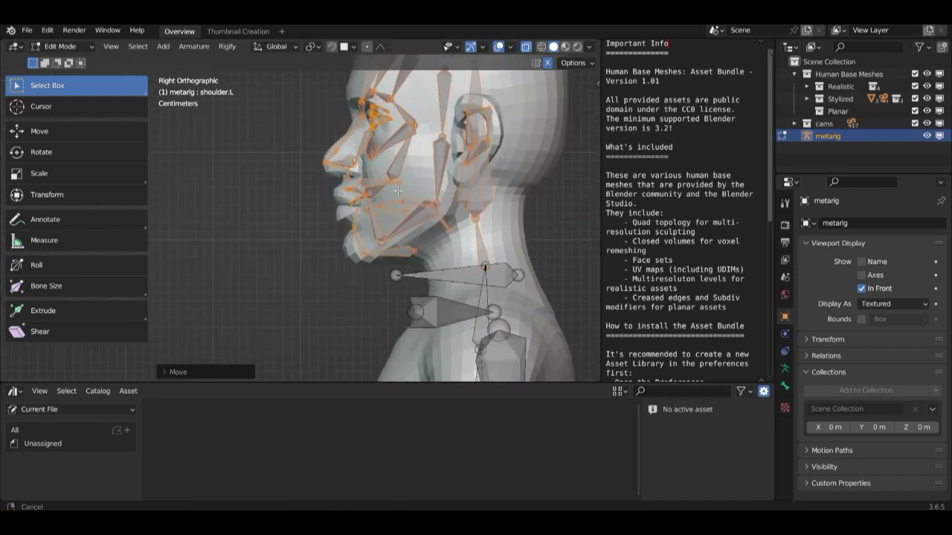
{"action": "middle_click_drag", "start_coordinate": [417, 210], "coordinate": [406, 215], "text": "shift"}
{"action": "scroll", "coordinate": [406, 214], "scroll_direction": "up", "scroll_amount": 3}
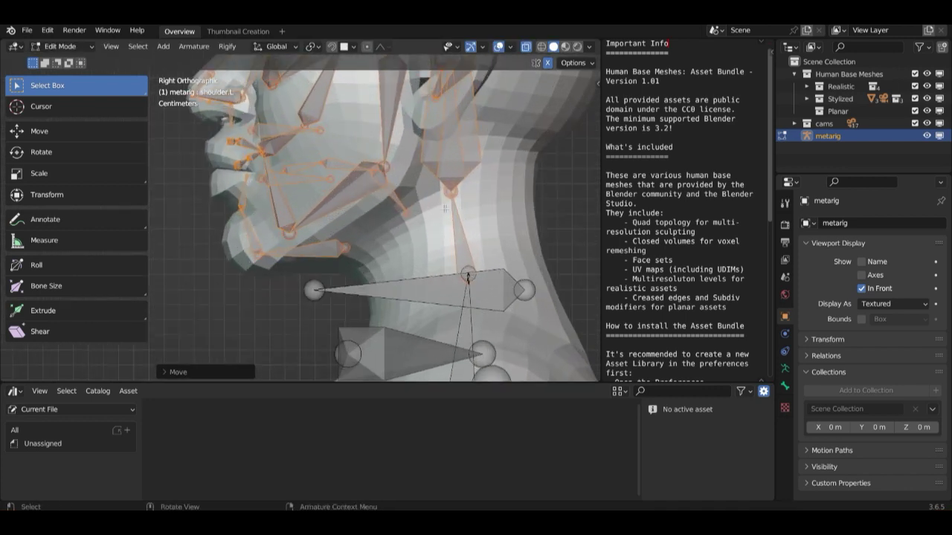
{"action": "left_click", "coordinate": [467, 277]}
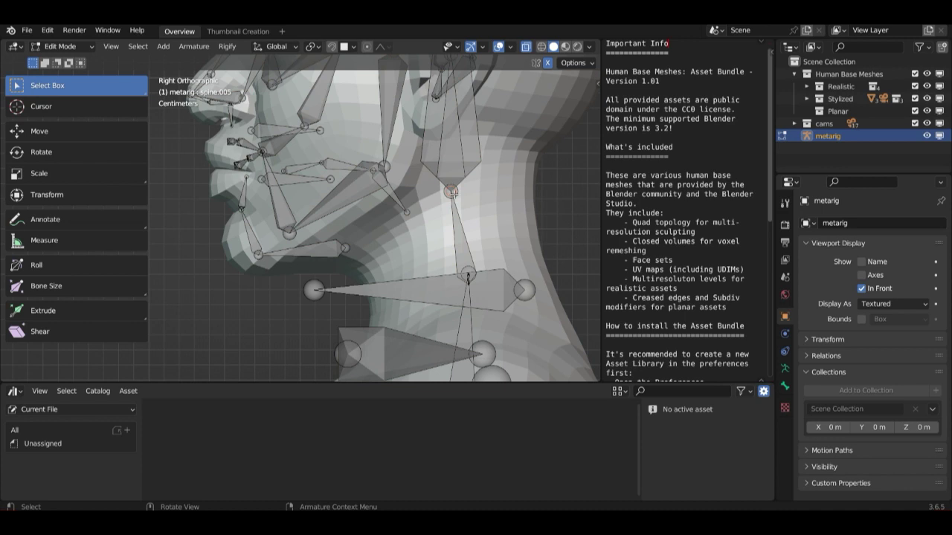
{"action": "key", "text": "g"}
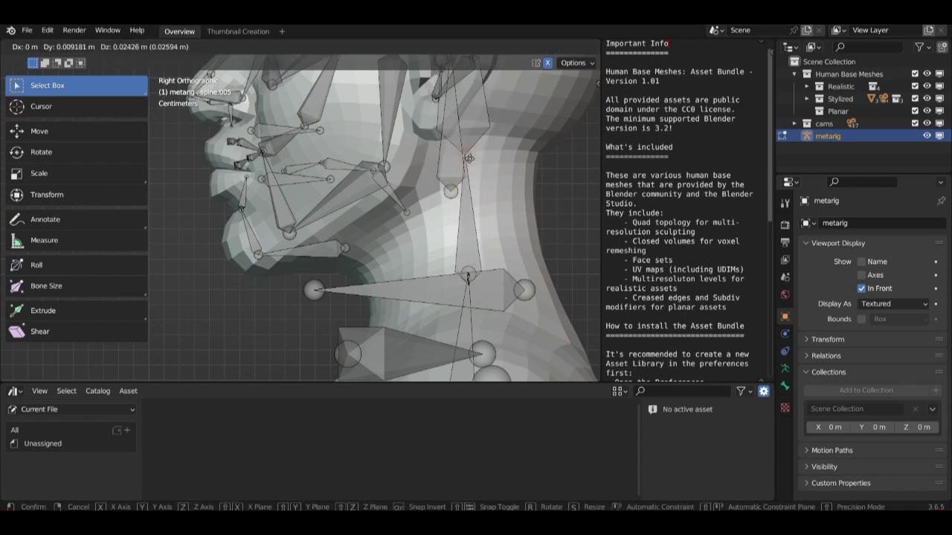
{"action": "left_click", "coordinate": [470, 235]}
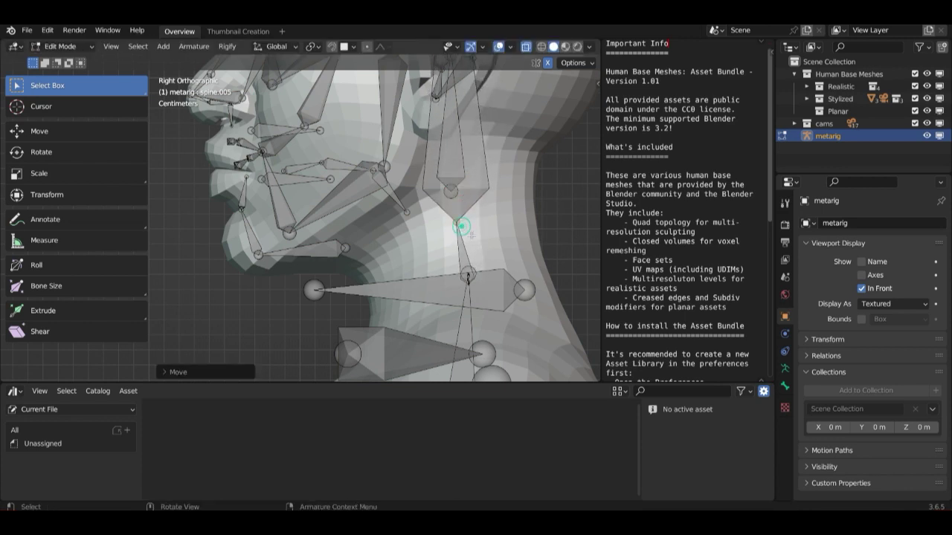
Step: Move the joint at the upper end of spine.002 up and slightly back to the base of the neck in side view
{"action": "scroll", "coordinate": [470, 235], "scroll_direction": "down", "scroll_amount": 2}
{"action": "middle_click_drag", "start_coordinate": [415, 318], "coordinate": [392, 241], "text": "shift"}
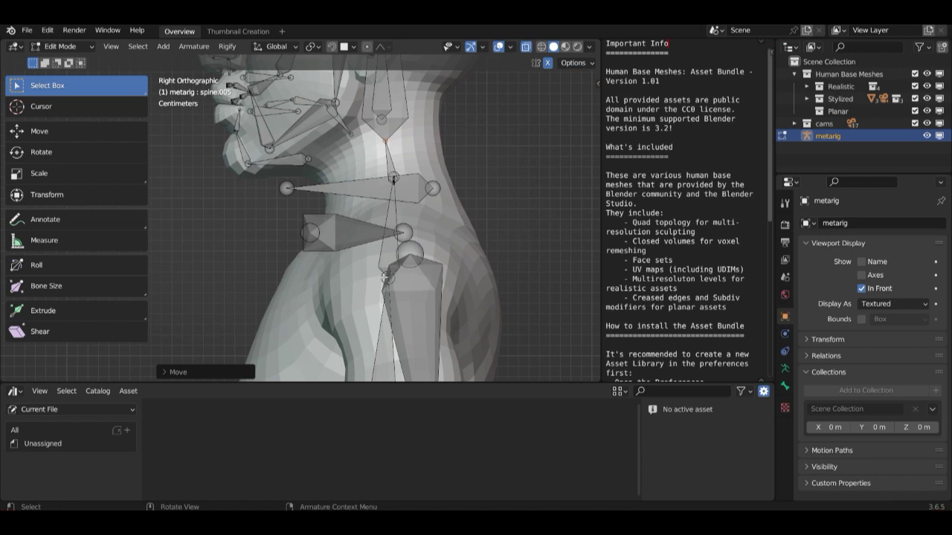
{"action": "left_click", "coordinate": [385, 277]}
{"action": "key", "text": "g"}
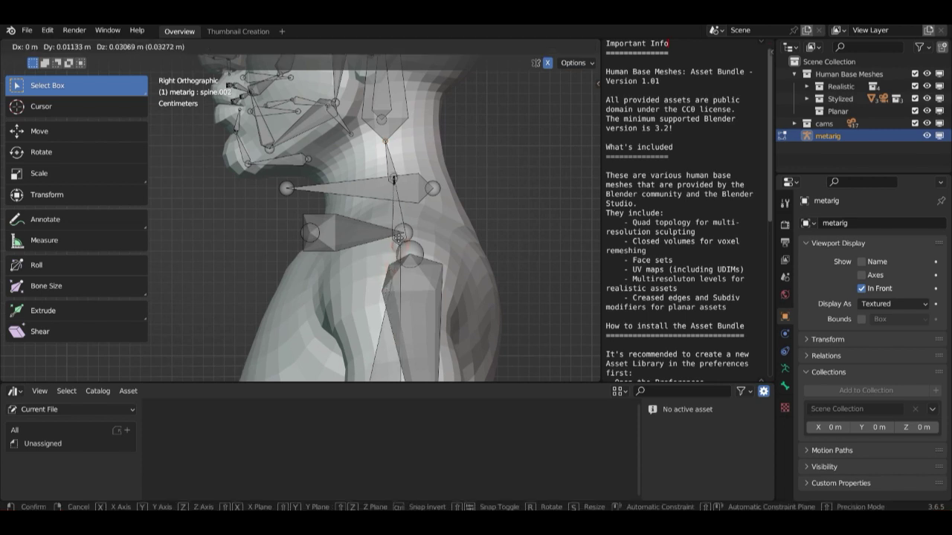
{"action": "left_click", "coordinate": [395, 213]}
Step: Raise the chest joint between spine.001 and spine.002 slightly along the Z axis in front view
{"action": "scroll", "coordinate": [395, 212], "scroll_direction": "down", "scroll_amount": 5}
{"action": "middle_click_drag", "start_coordinate": [395, 213], "coordinate": [425, 219]}
{"action": "key", "text": "KP_1"}
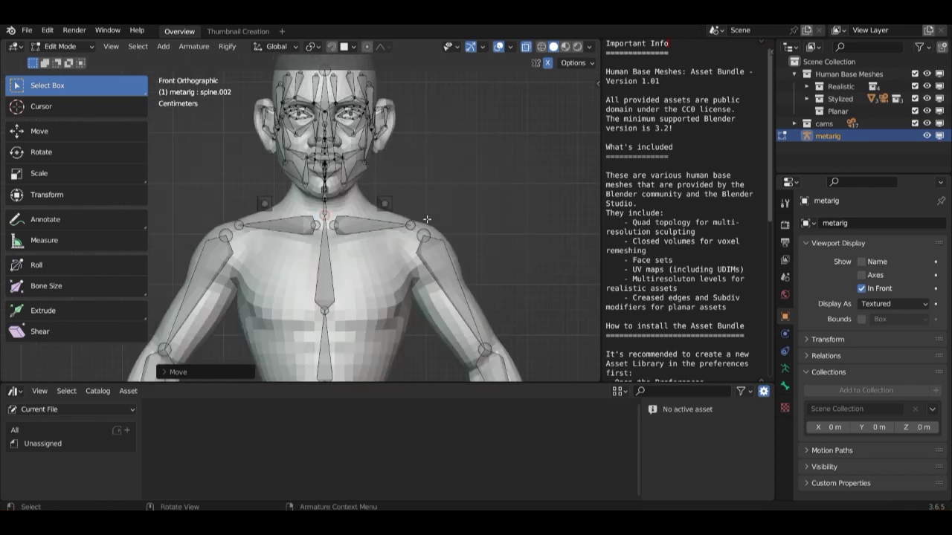
{"action": "scroll", "coordinate": [427, 219], "scroll_direction": "down", "scroll_amount": 2}
{"action": "middle_click_drag", "start_coordinate": [344, 281], "coordinate": [355, 213], "text": "shift"}
{"action": "scroll", "coordinate": [344, 216], "scroll_direction": "up", "scroll_amount": 1}
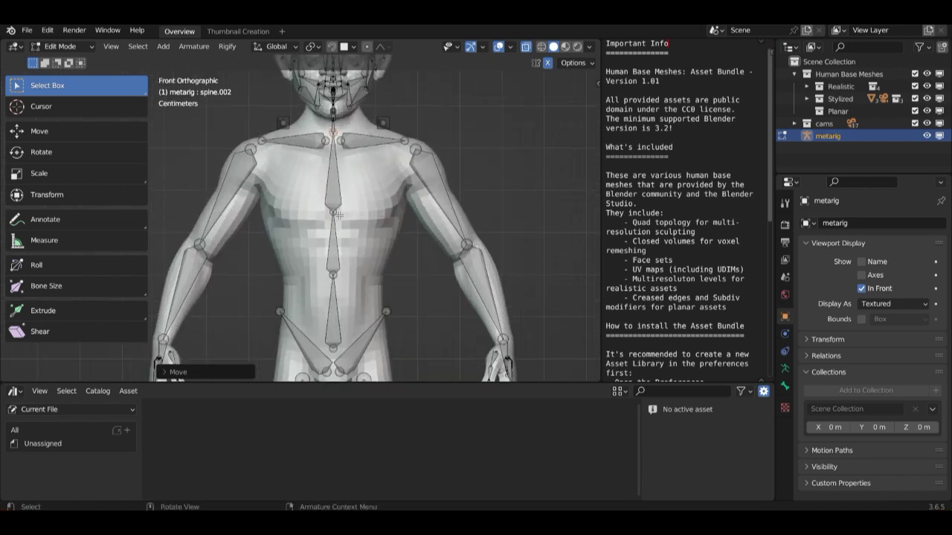
{"action": "left_click", "coordinate": [333, 211]}
{"action": "key", "text": "g"}
{"action": "key", "text": "z"}
{"action": "left_click", "coordinate": [333, 202]}
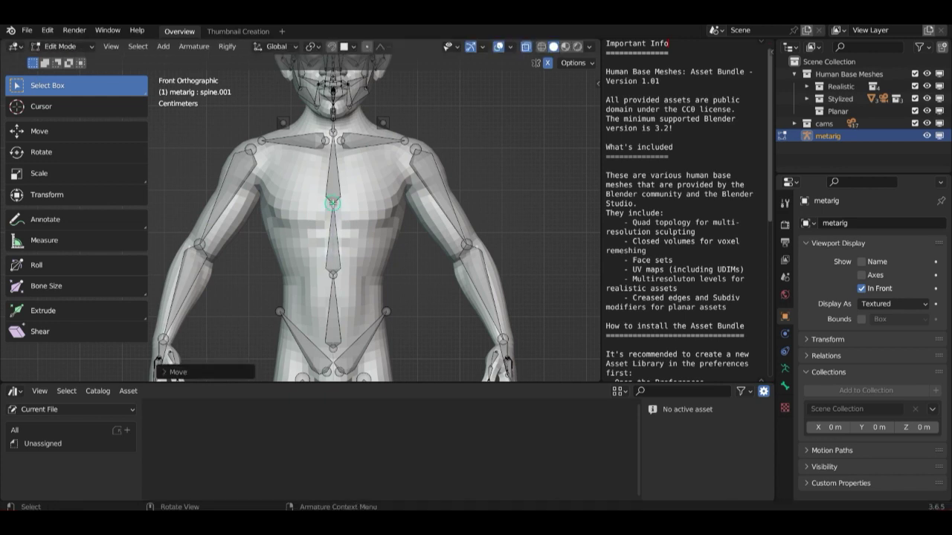
Step: Return to Object Mode and select the stylized male body mesh, adding the metarig last as the active object
{"action": "scroll", "coordinate": [349, 225], "scroll_direction": "down", "scroll_amount": 2}
{"action": "scroll", "coordinate": [354, 221], "scroll_direction": "down", "scroll_amount": 3}
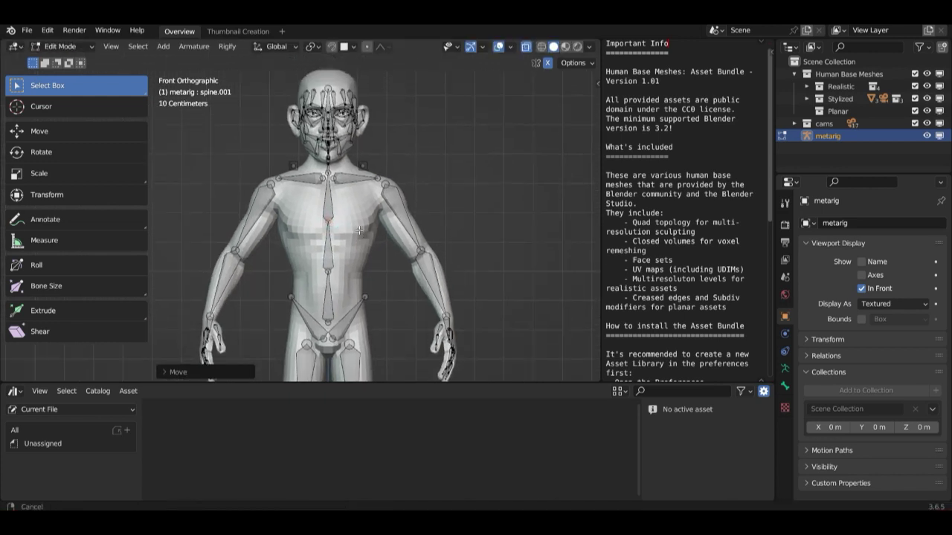
{"action": "scroll", "coordinate": [377, 215], "scroll_direction": "up", "scroll_amount": 2}
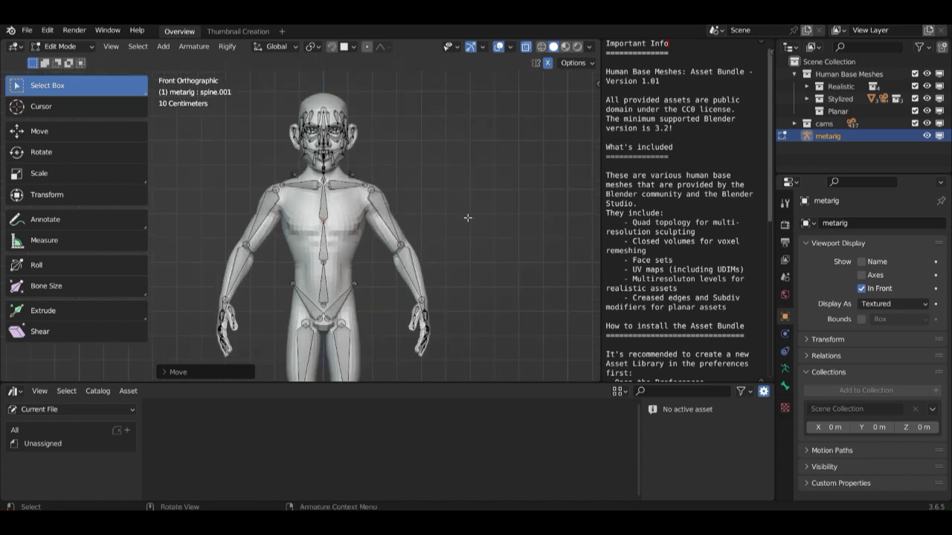
{"action": "key", "text": "Tab"}
{"action": "scroll", "coordinate": [542, 172], "scroll_direction": "up", "scroll_amount": 1}
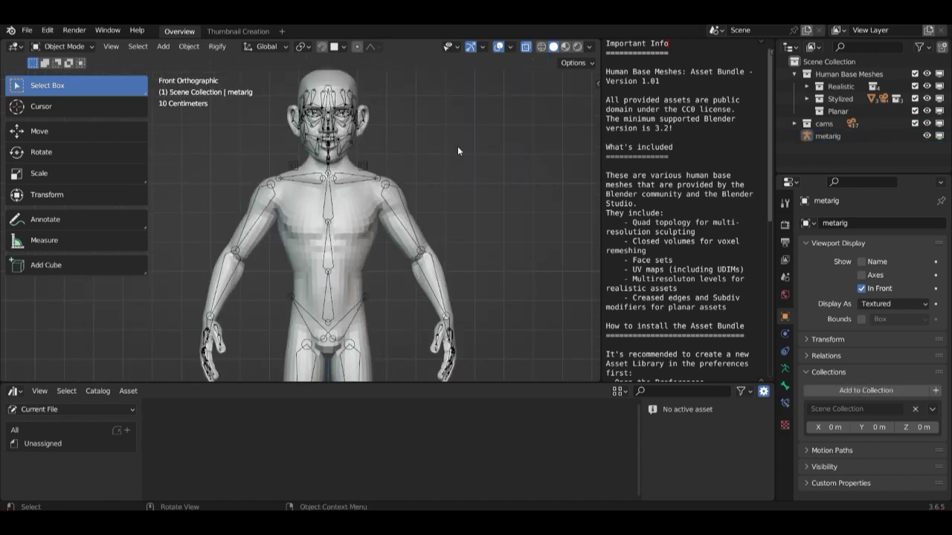
{"action": "left_click", "coordinate": [362, 206]}
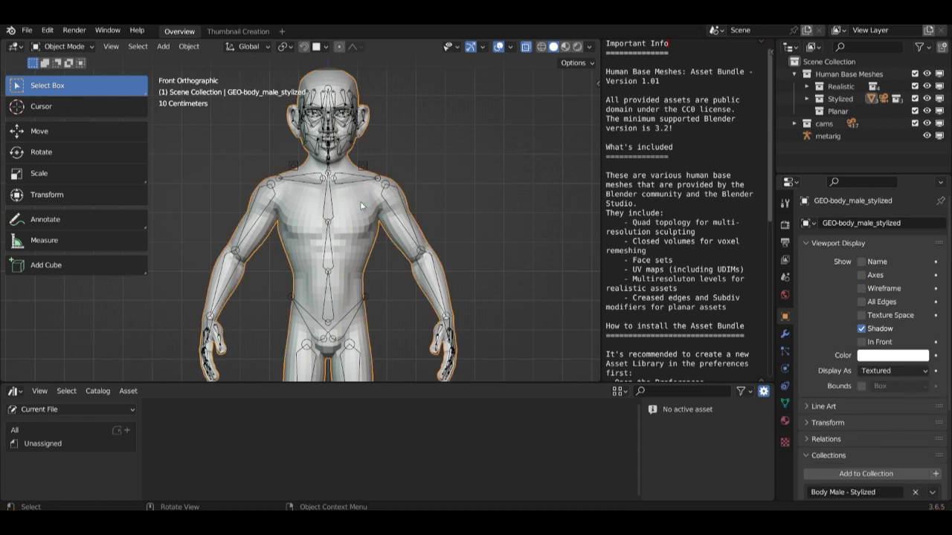
{"action": "left_click", "coordinate": [338, 181], "text": "shift"}
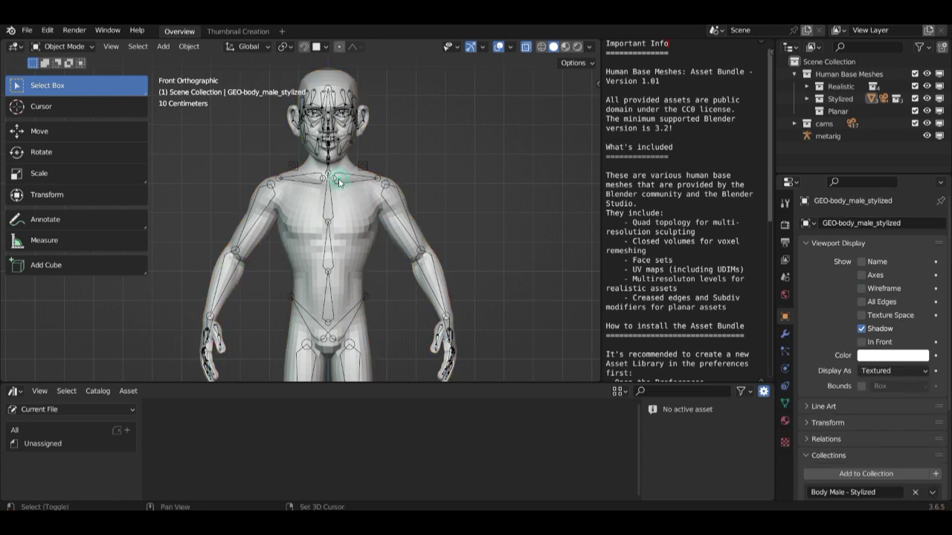
{"action": "left_click", "coordinate": [338, 183]}
{"action": "left_click", "coordinate": [337, 184], "text": "shift"}
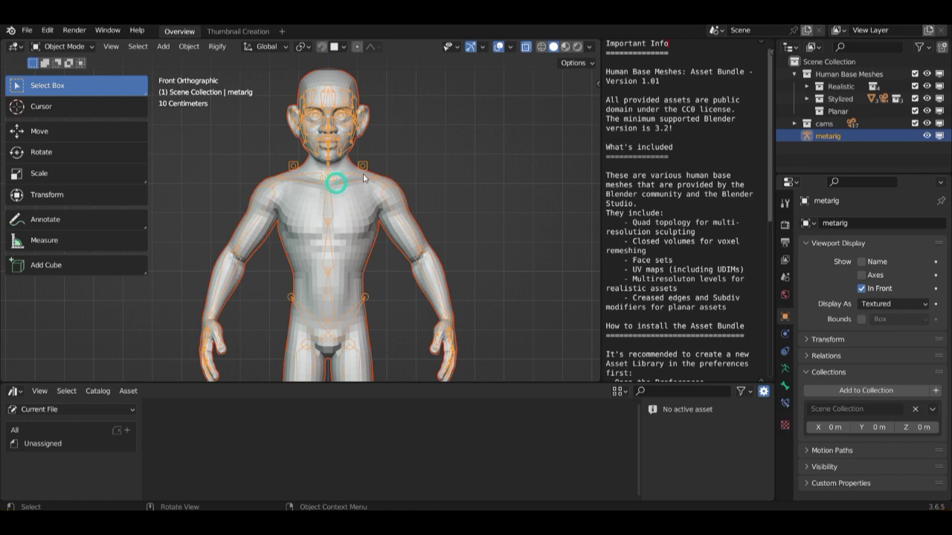
Step: Switch the metarig to Pose Mode and parent the selected mesh to it as Armature Deform With Automatic Weights
{"action": "left_click", "coordinate": [84, 43]}
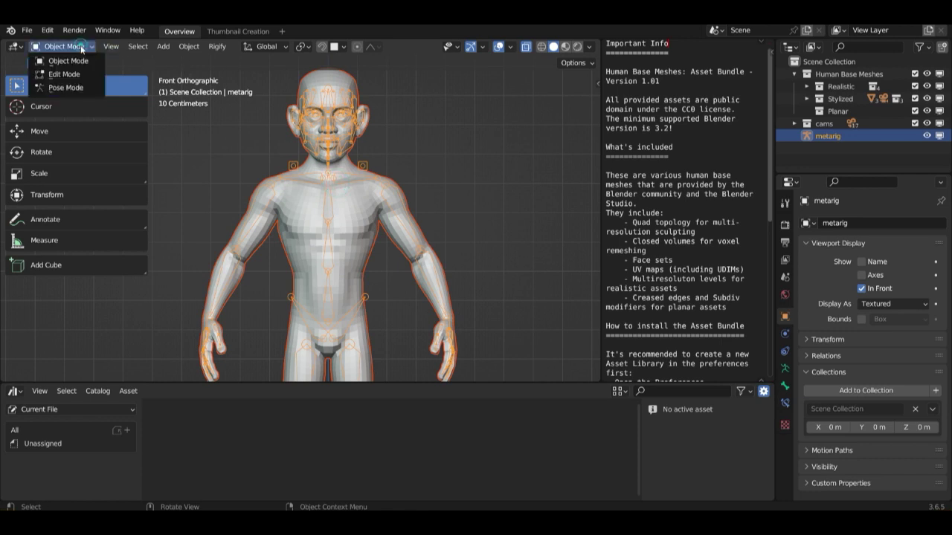
{"action": "left_click", "coordinate": [63, 88]}
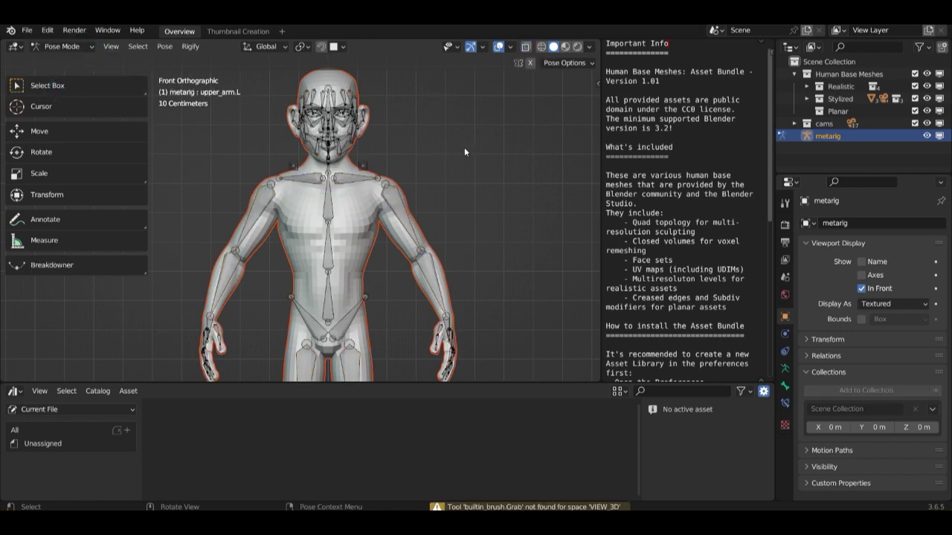
{"action": "key", "text": "ctrl+p"}
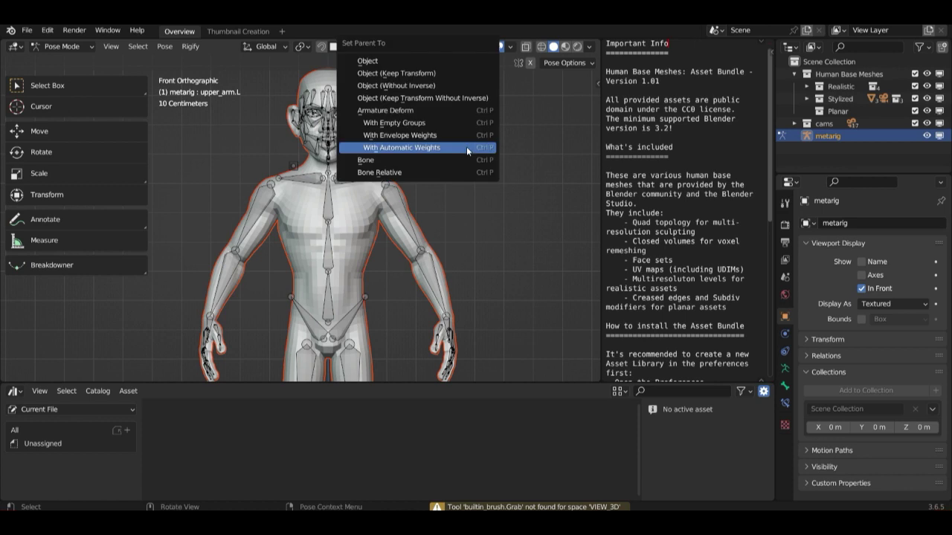
{"action": "left_click", "coordinate": [418, 149]}
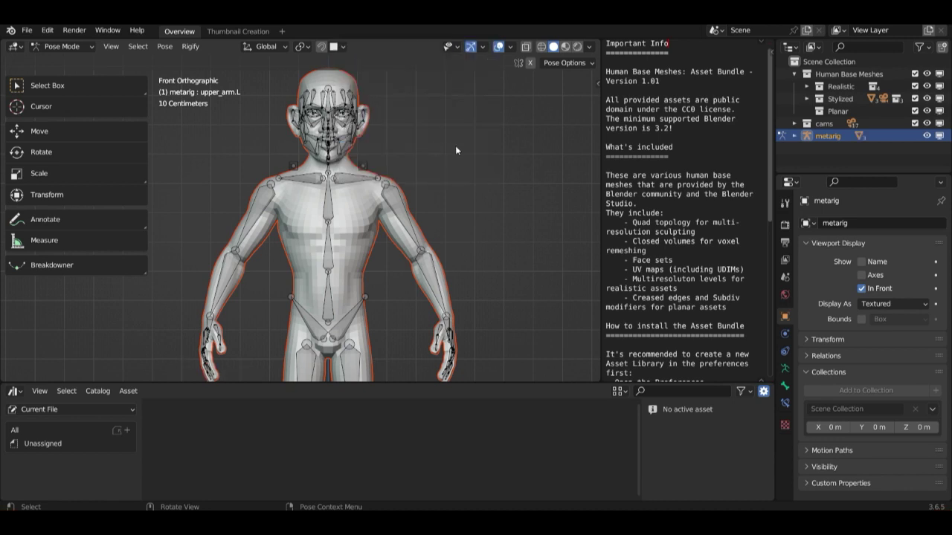
Step: Try rotating the upper_arm.L bone outward in front view to test how the arm deforms
{"action": "left_click", "coordinate": [455, 146]}
{"action": "left_click", "coordinate": [401, 208]}
{"action": "key", "text": "r"}
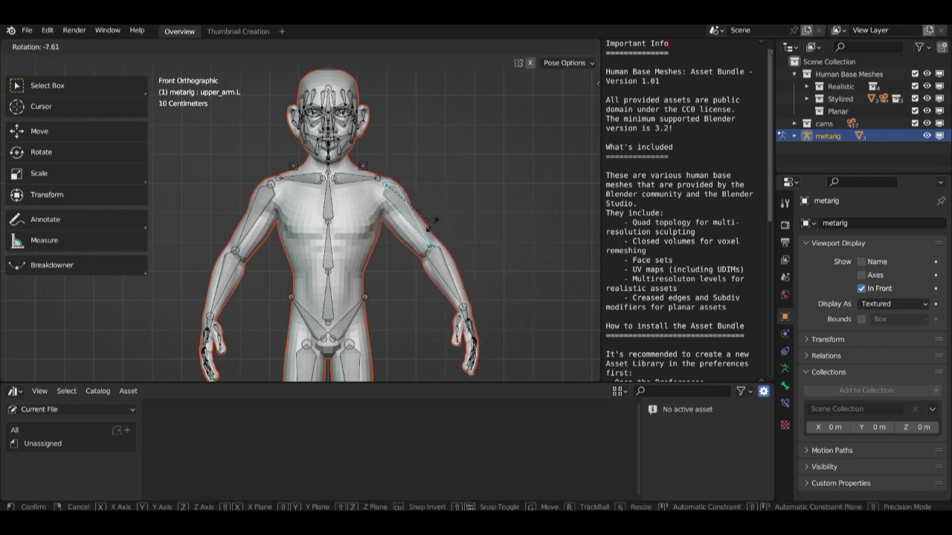
{"action": "left_click", "coordinate": [446, 204]}
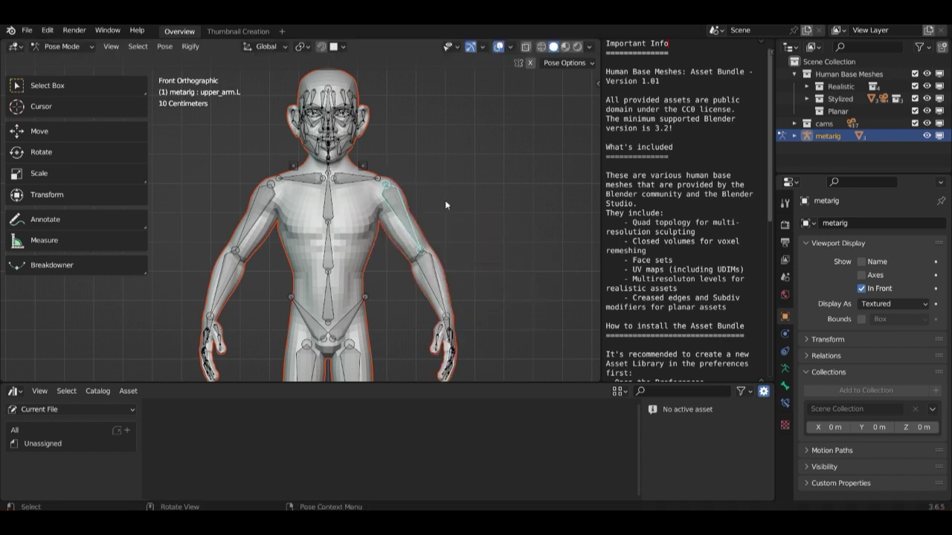
Step: Rotate the forearm.L bone about 61° in side view to bend the left forearm forward, and inspect the pose
{"action": "key", "text": "KP_3"}
{"action": "left_click", "coordinate": [341, 274]}
{"action": "key", "text": "r"}
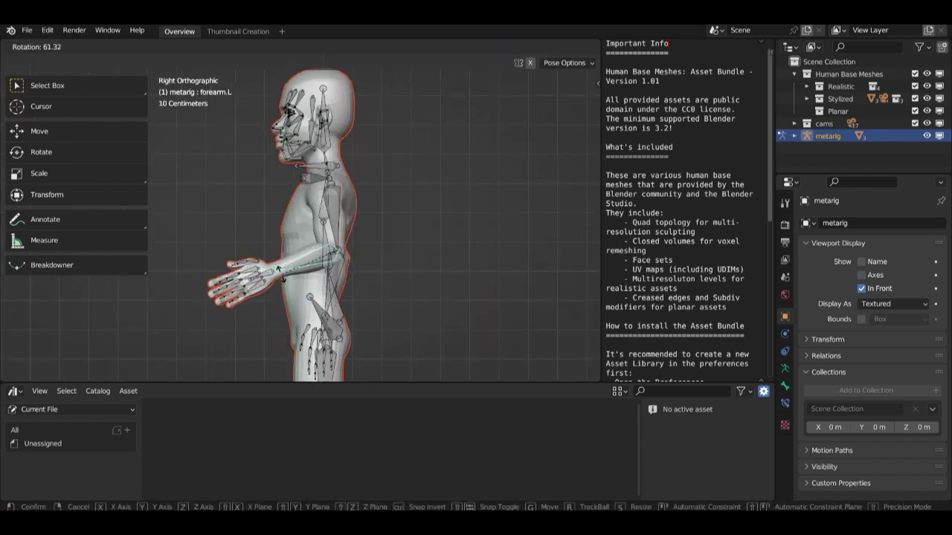
{"action": "left_click", "coordinate": [279, 272]}
{"action": "middle_click_drag", "start_coordinate": [279, 273], "coordinate": [438, 154]}
Step: Rotate thigh.L forward and shin.L backward in side view to lift the left leg with a bent knee
{"action": "key", "text": "KP_3"}
{"action": "scroll", "coordinate": [364, 206], "scroll_direction": "down", "scroll_amount": 2}
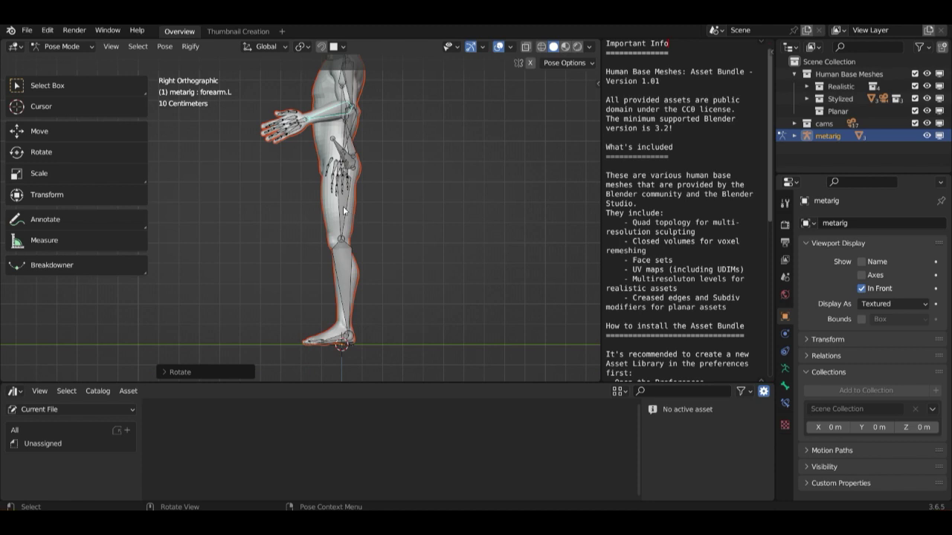
{"action": "left_click", "coordinate": [343, 210]}
{"action": "key", "text": "r"}
{"action": "left_click", "coordinate": [280, 248]}
{"action": "left_click", "coordinate": [277, 250]}
{"action": "key", "text": "r"}
{"action": "left_click", "coordinate": [312, 301]}
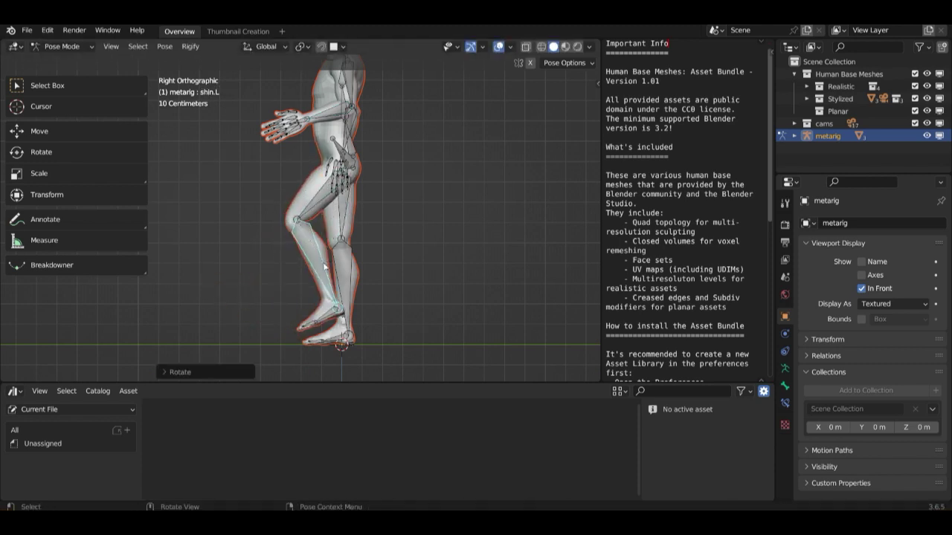
Step: Rotate the foot.L bone in side view to pose the lifted left foot
{"action": "left_click", "coordinate": [330, 320]}
{"action": "key", "text": "r"}
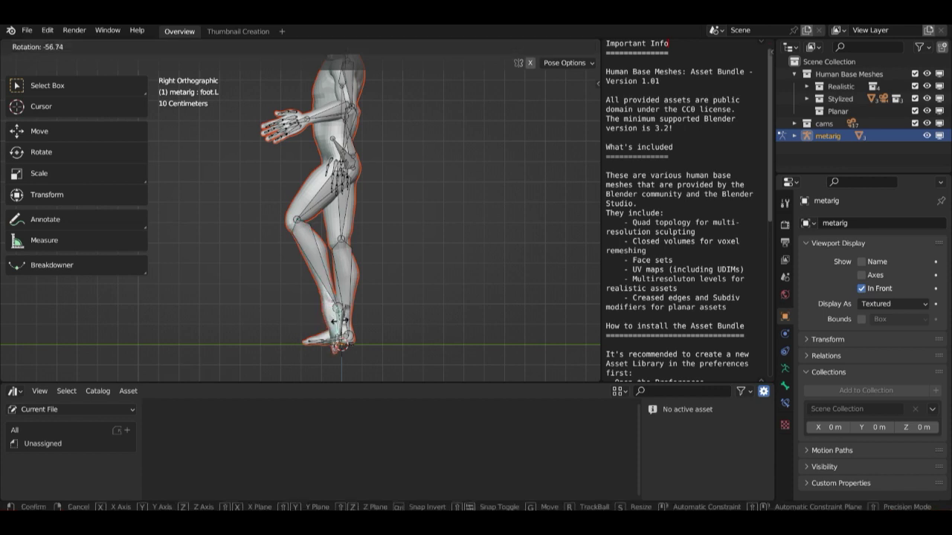
{"action": "left_click", "coordinate": [330, 321]}
Step: Try rotating spine.002 and spine.001 in front view to test how the torso bends sideways
{"action": "middle_click_drag", "start_coordinate": [331, 320], "coordinate": [433, 282]}
{"action": "key", "text": "KP_1"}
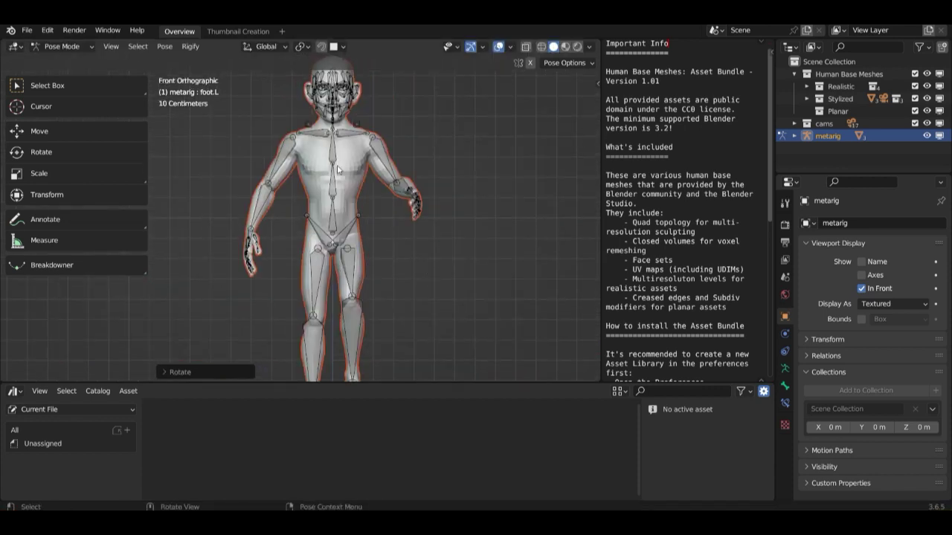
{"action": "left_click", "coordinate": [332, 156]}
{"action": "key", "text": "r"}
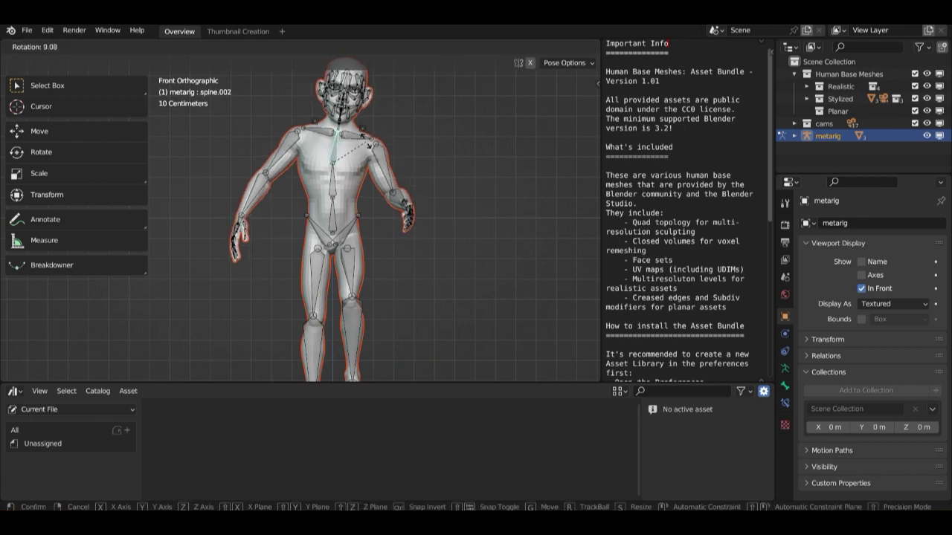
{"action": "key", "text": "Escape"}
{"action": "left_click", "coordinate": [333, 183]}
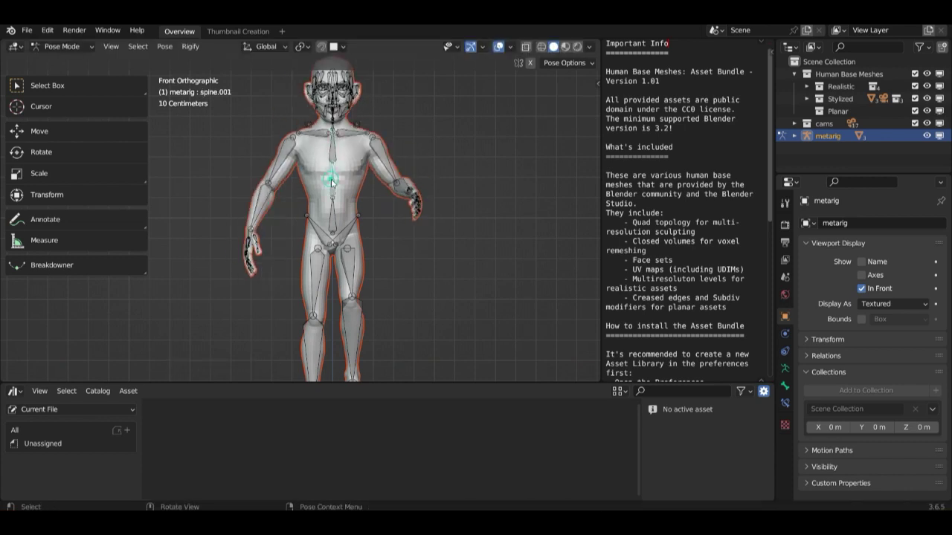
{"action": "key", "text": "r"}
{"action": "key", "text": "Escape"}
Step: Try rotating the head bone spine.006 in front view to test how the head tilts
{"action": "scroll", "coordinate": [354, 121], "scroll_direction": "up", "scroll_amount": 3}
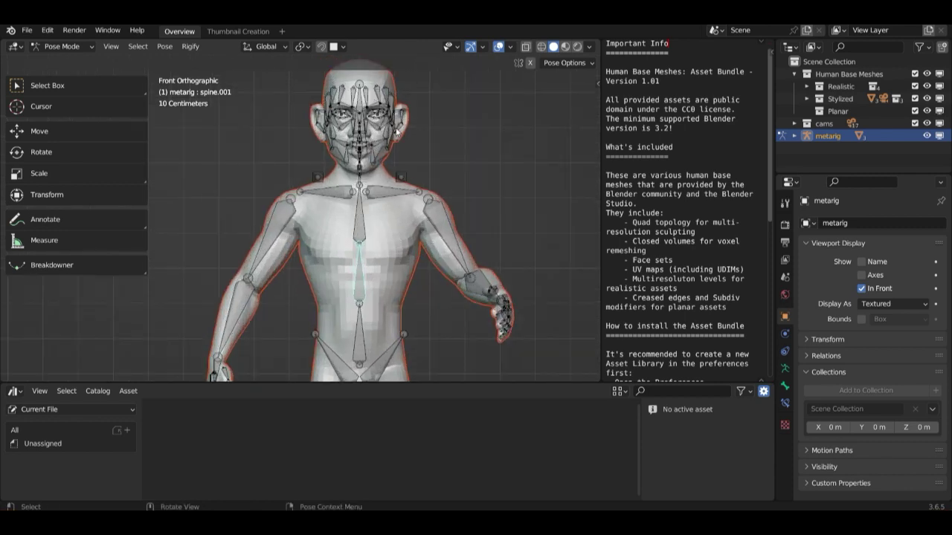
{"action": "left_click", "coordinate": [360, 108]}
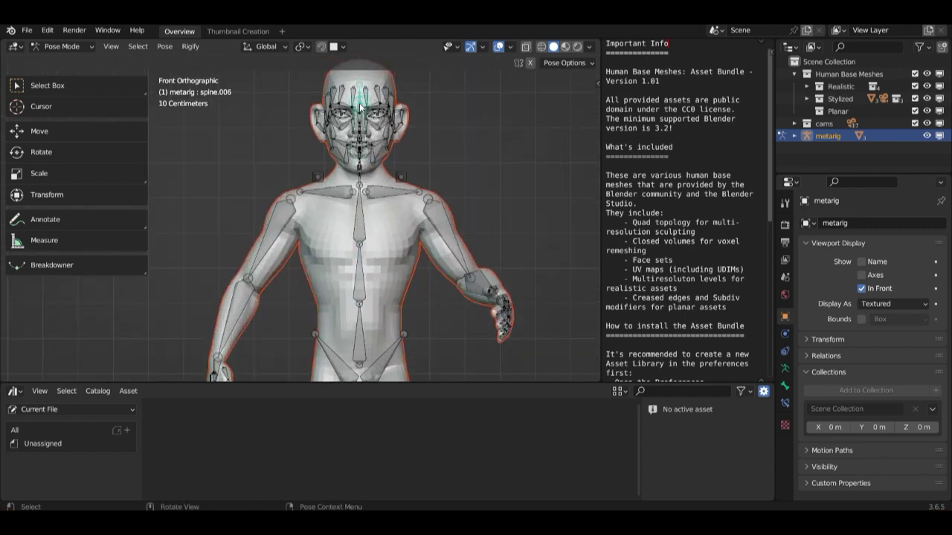
{"action": "key", "text": "r"}
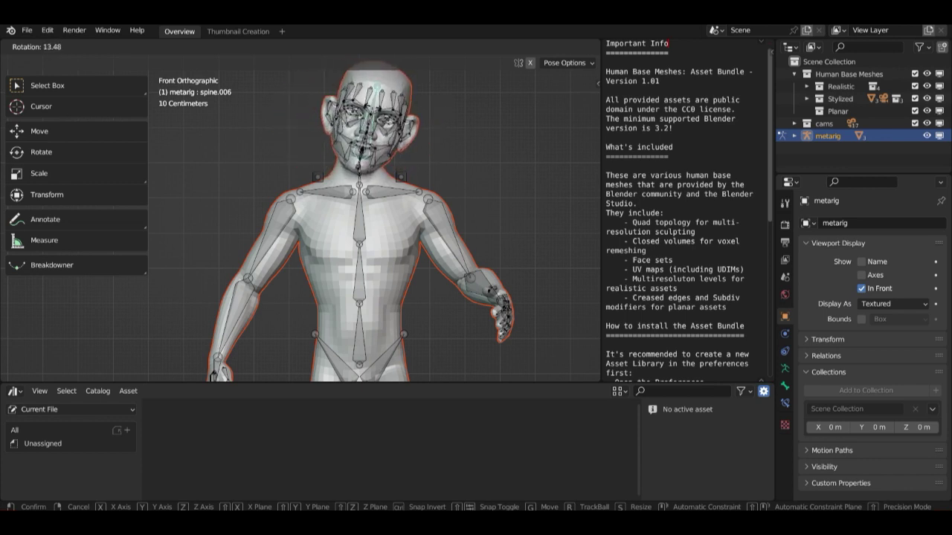
{"action": "key", "text": "Escape"}
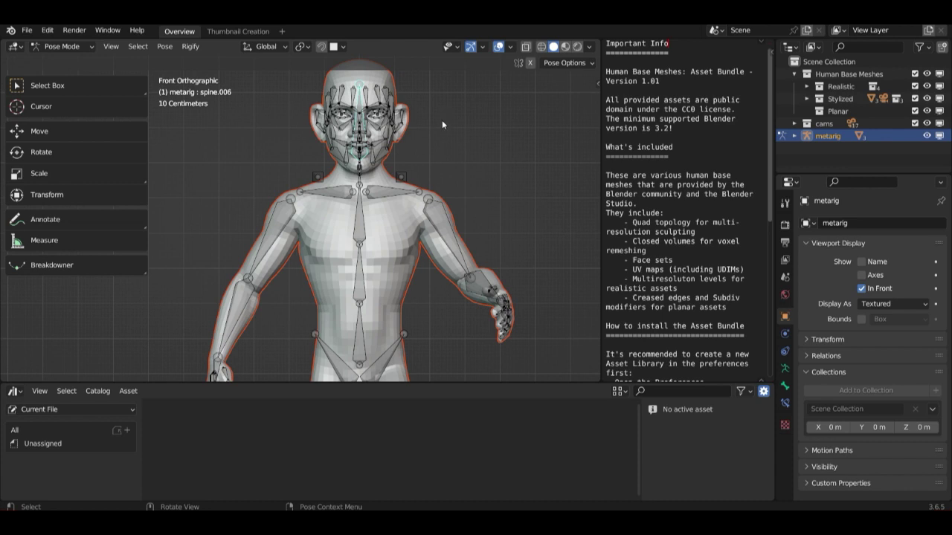
Step: Select the left shoulder, chest and head bones in turn, ending with spine.006 as the active bone
{"action": "left_click", "coordinate": [390, 192]}
{"action": "left_click", "coordinate": [357, 223]}
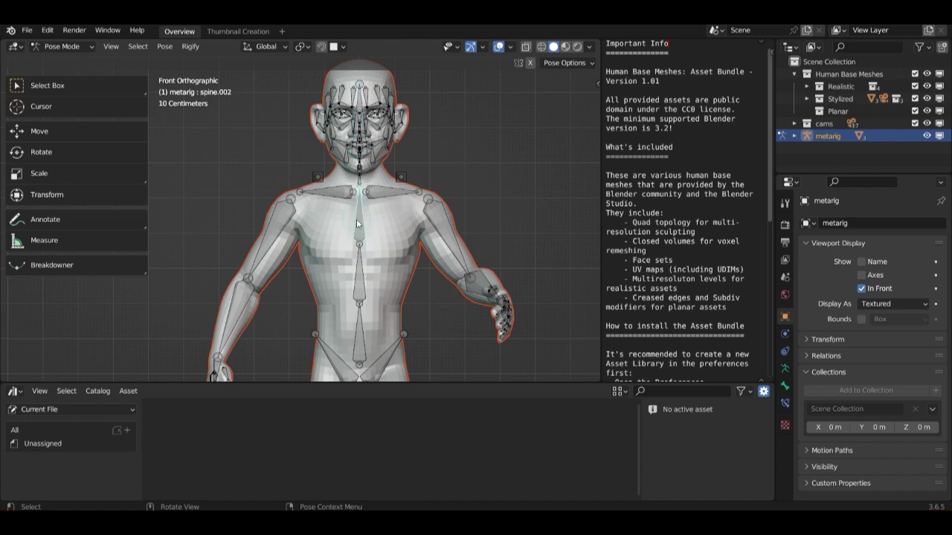
{"action": "left_click", "coordinate": [360, 104]}
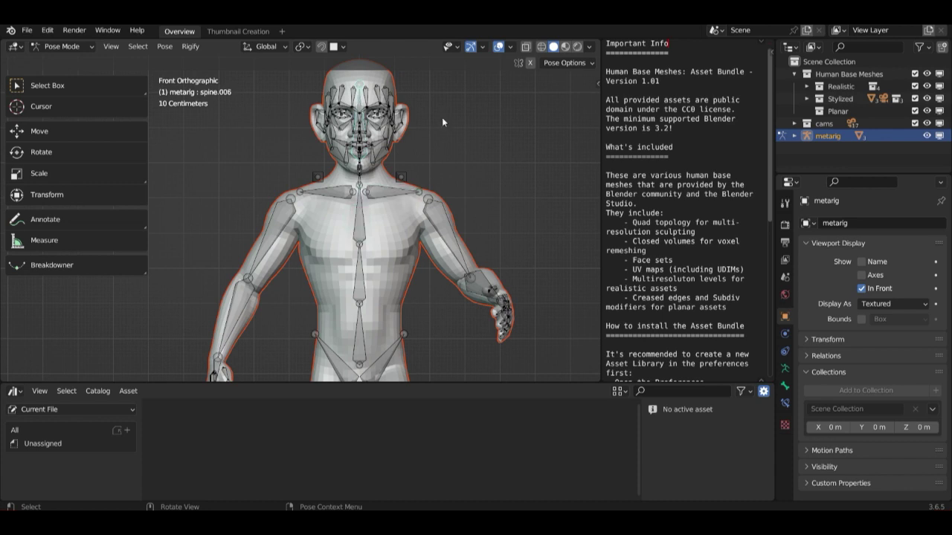